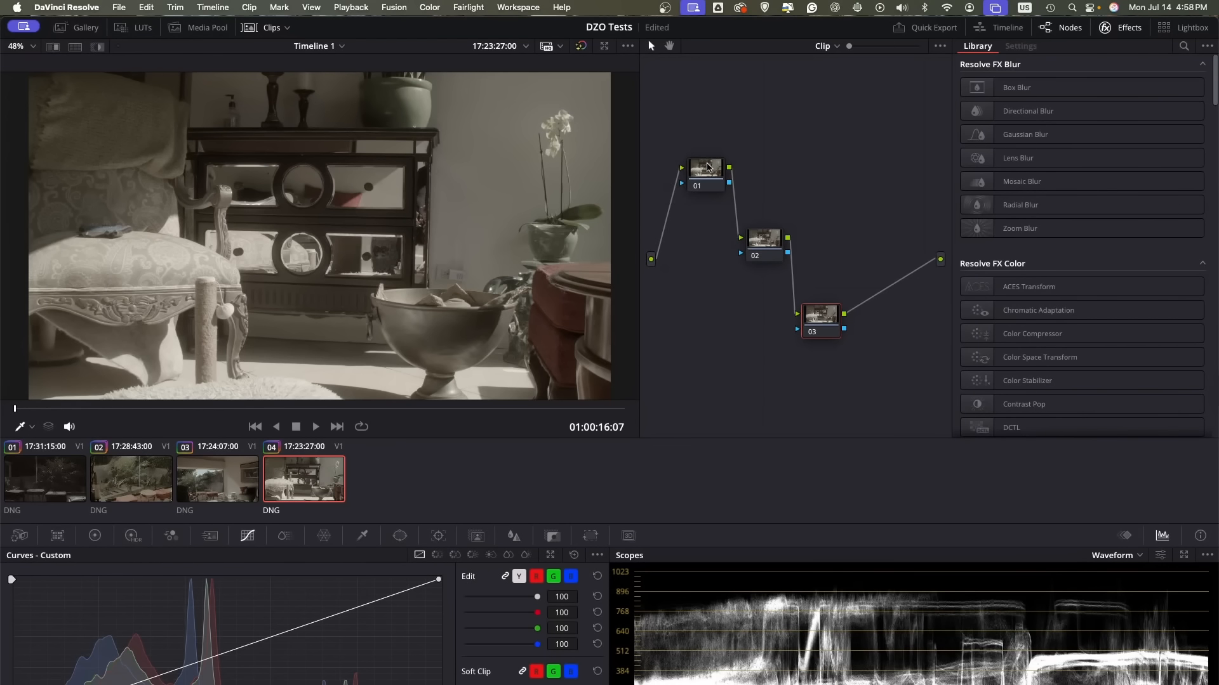
Spread nodes 01, 02 and 03 slightly farther apart in the node graph
drag(707, 167, 697, 172)
drag(770, 246, 772, 240)
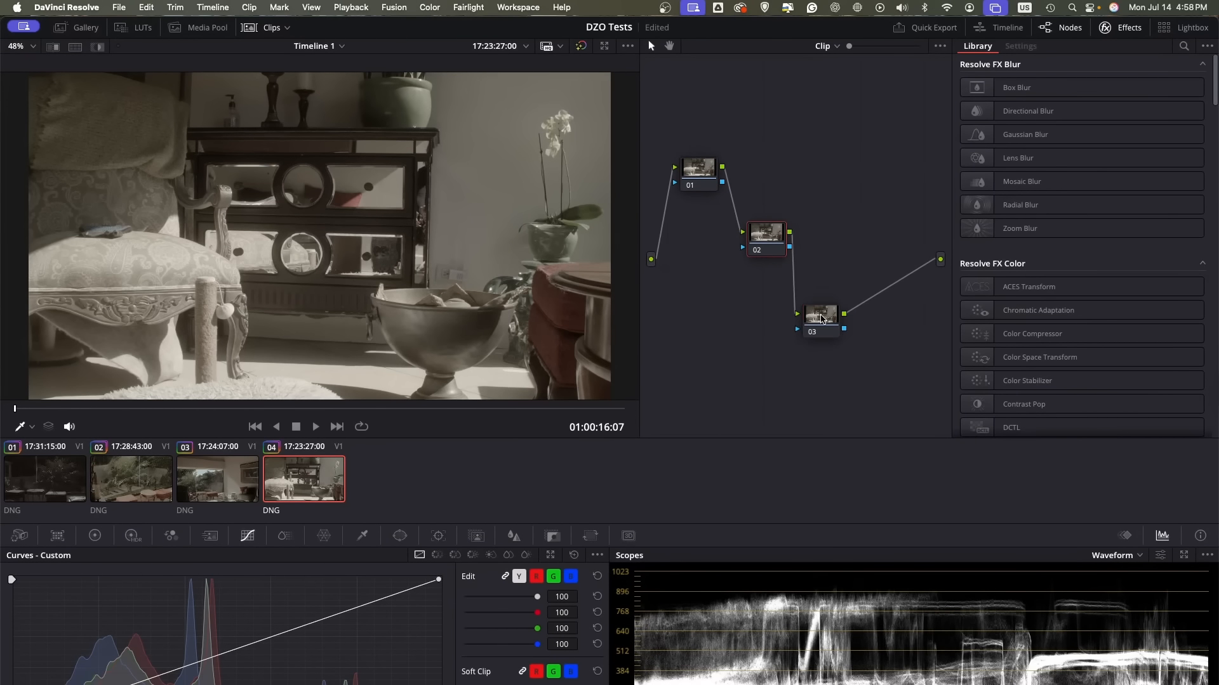
drag(821, 319, 833, 325)
drag(765, 245, 771, 244)
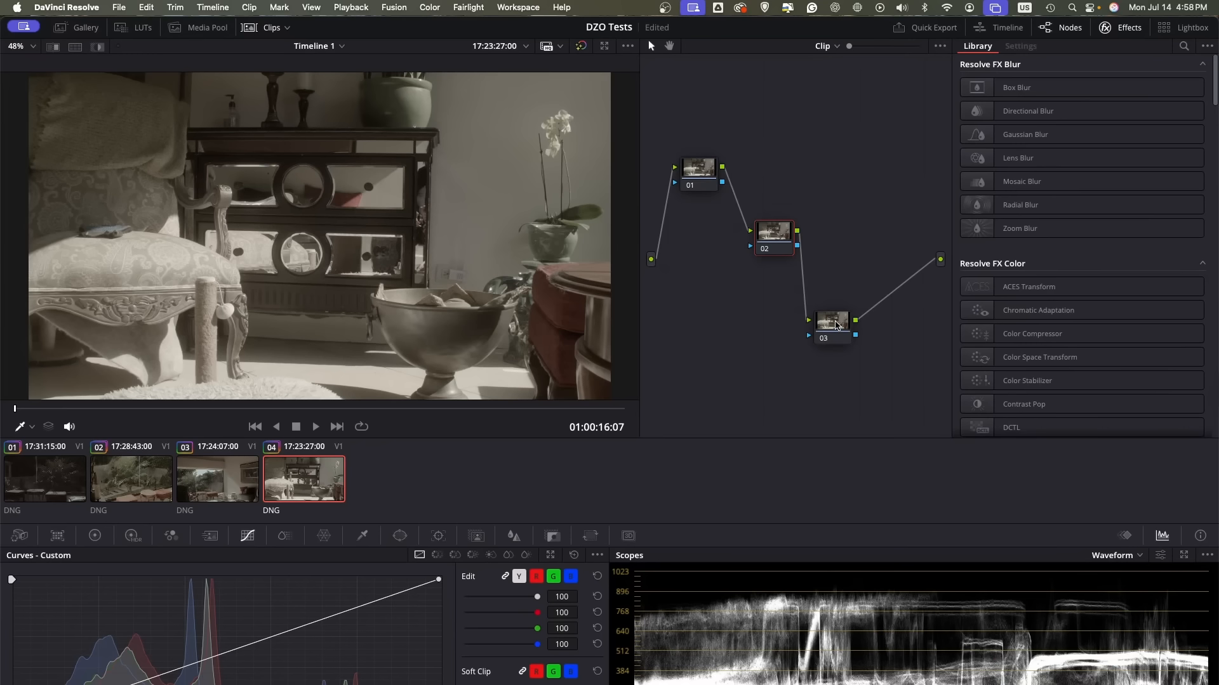
drag(828, 323, 850, 321)
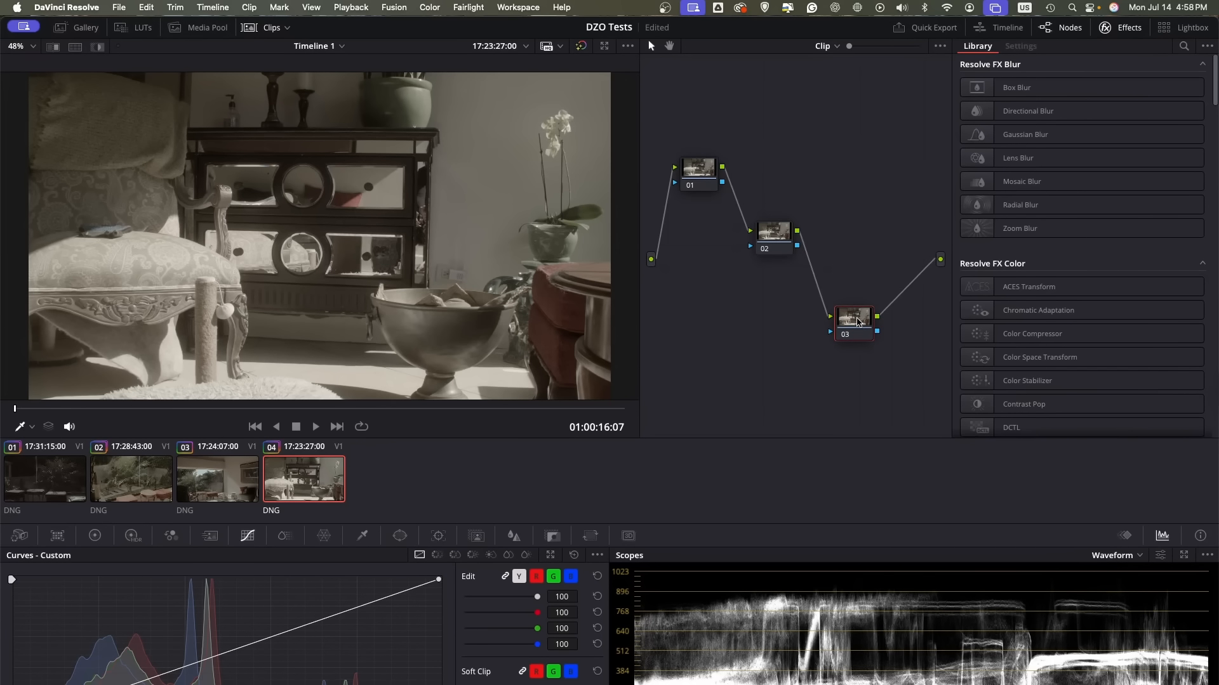
Review the Color Management section of the project settings and close it without changing anything
click(119, 9)
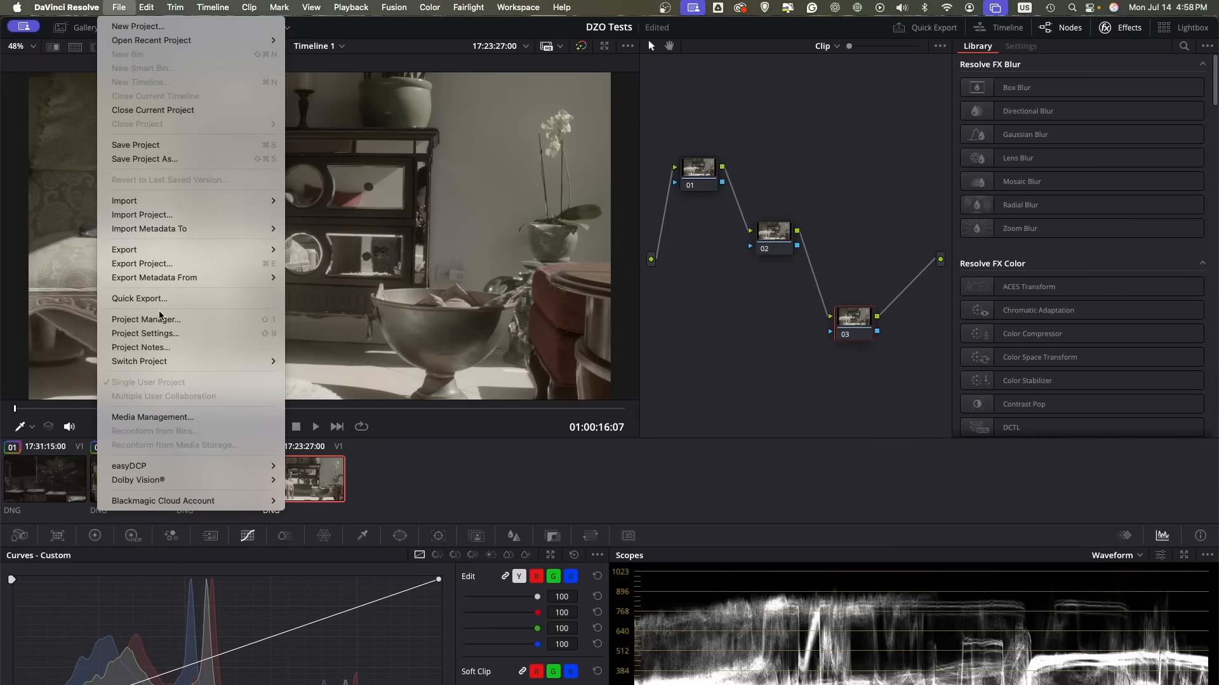
click(160, 334)
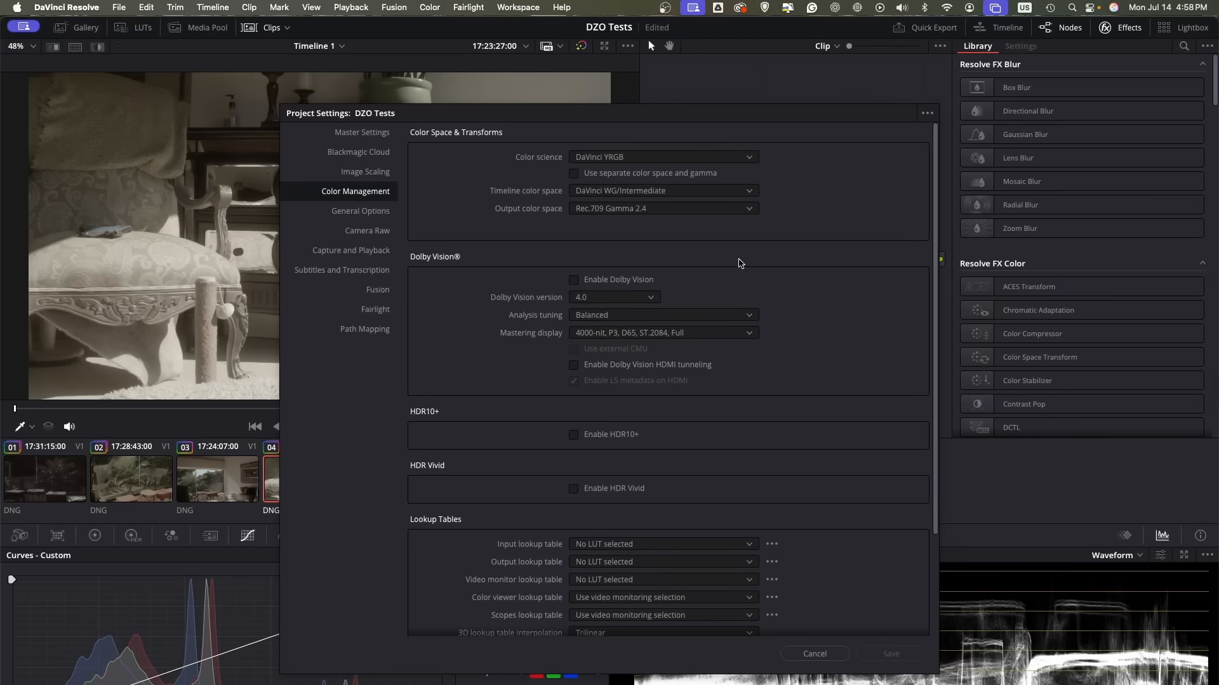
click(823, 654)
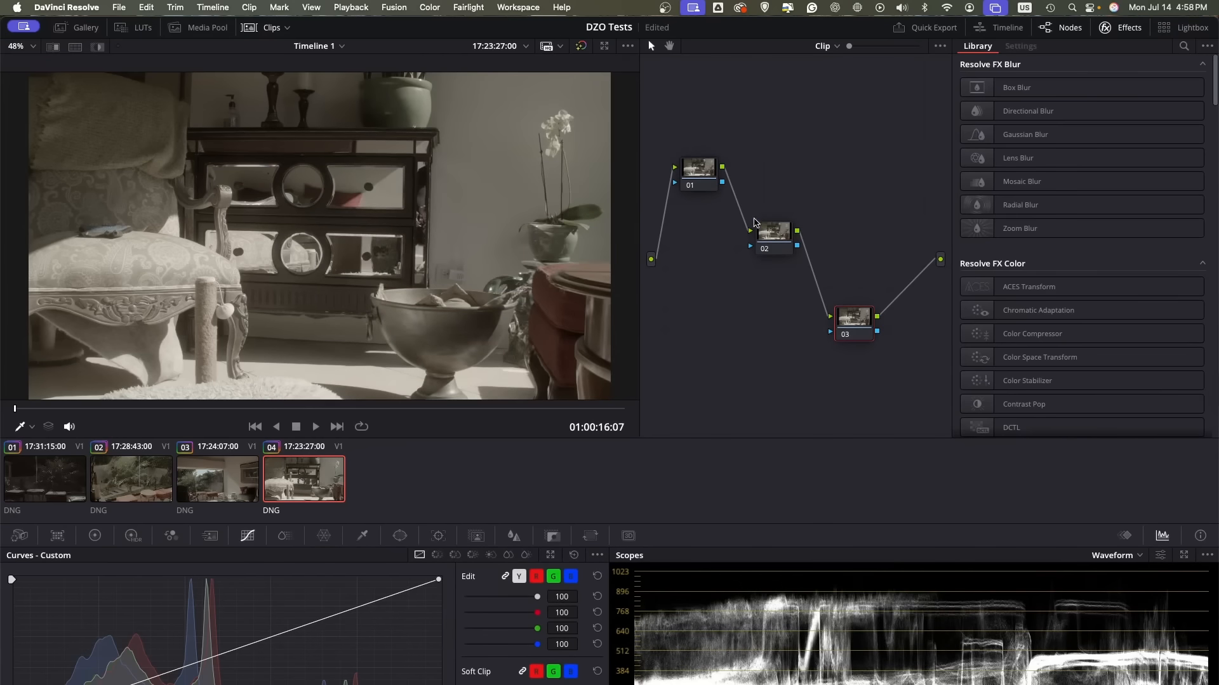
Line up the three nodes in a row and add a serial node after node 02, placed slightly below the row
drag(699, 178, 701, 241)
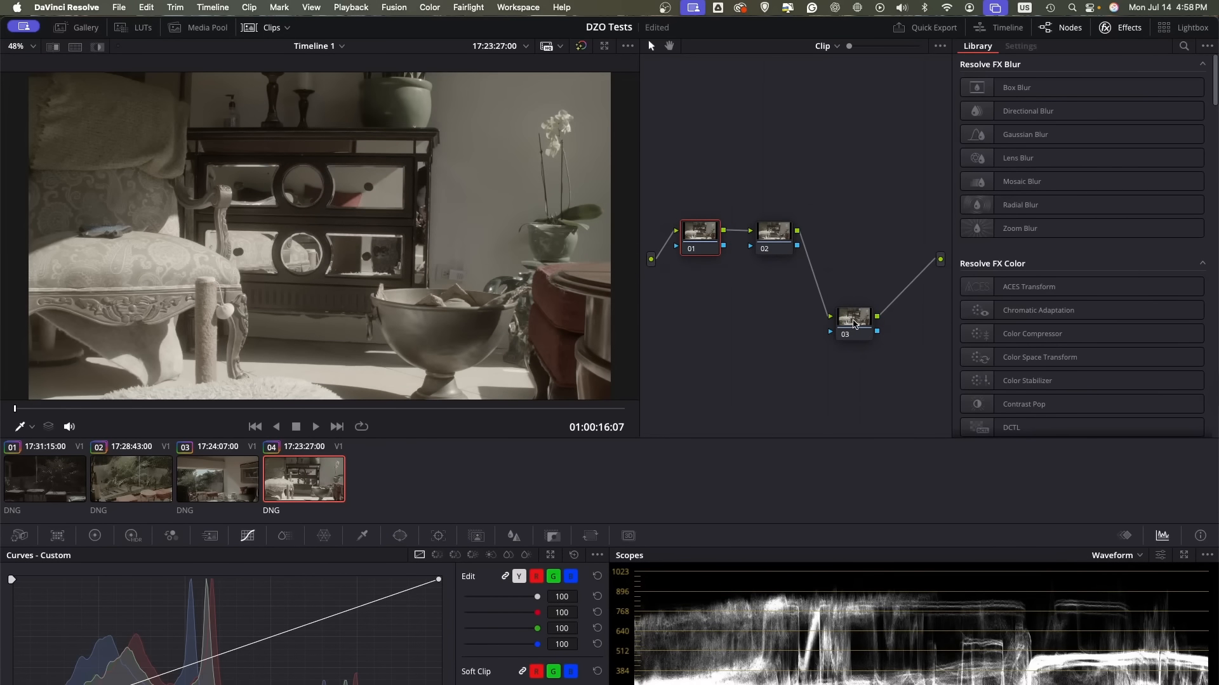
drag(853, 322, 885, 234)
click(774, 239)
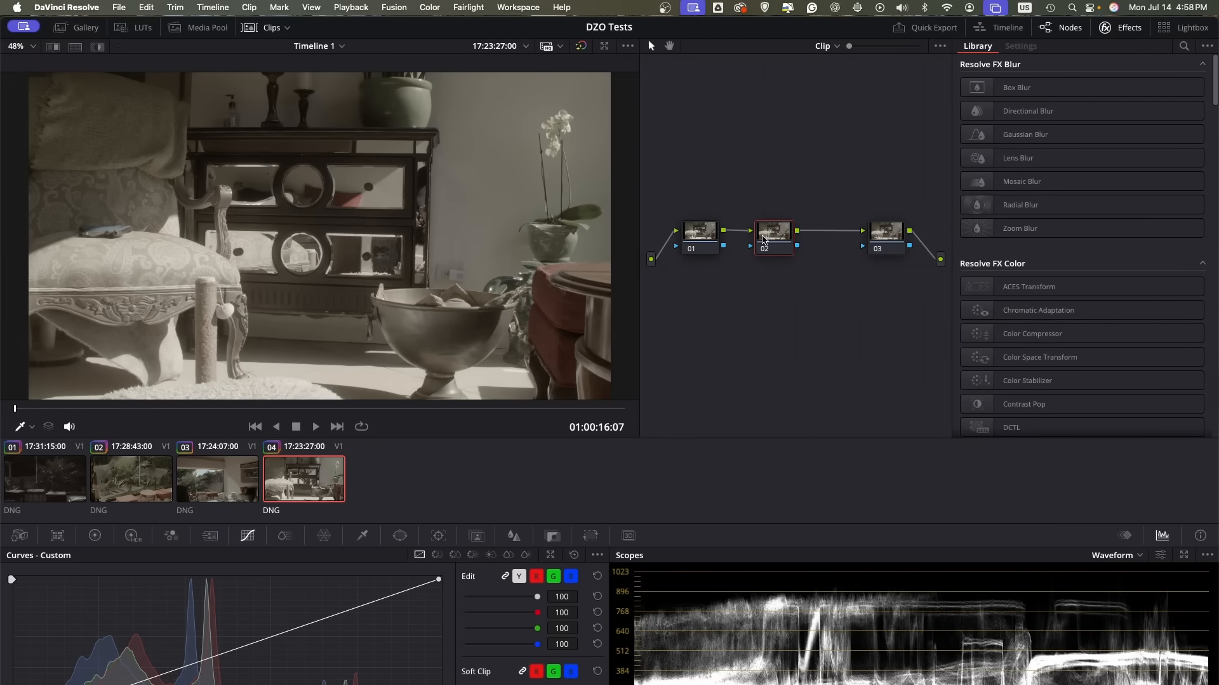
key(alt+s)
drag(699, 236, 691, 235)
drag(784, 237, 766, 236)
drag(810, 269, 792, 260)
Apply Color Space Transform to node 01 with input color space Blackmagic Design Film Gen 1 and input gamma Blackmagic Design Film
click(680, 240)
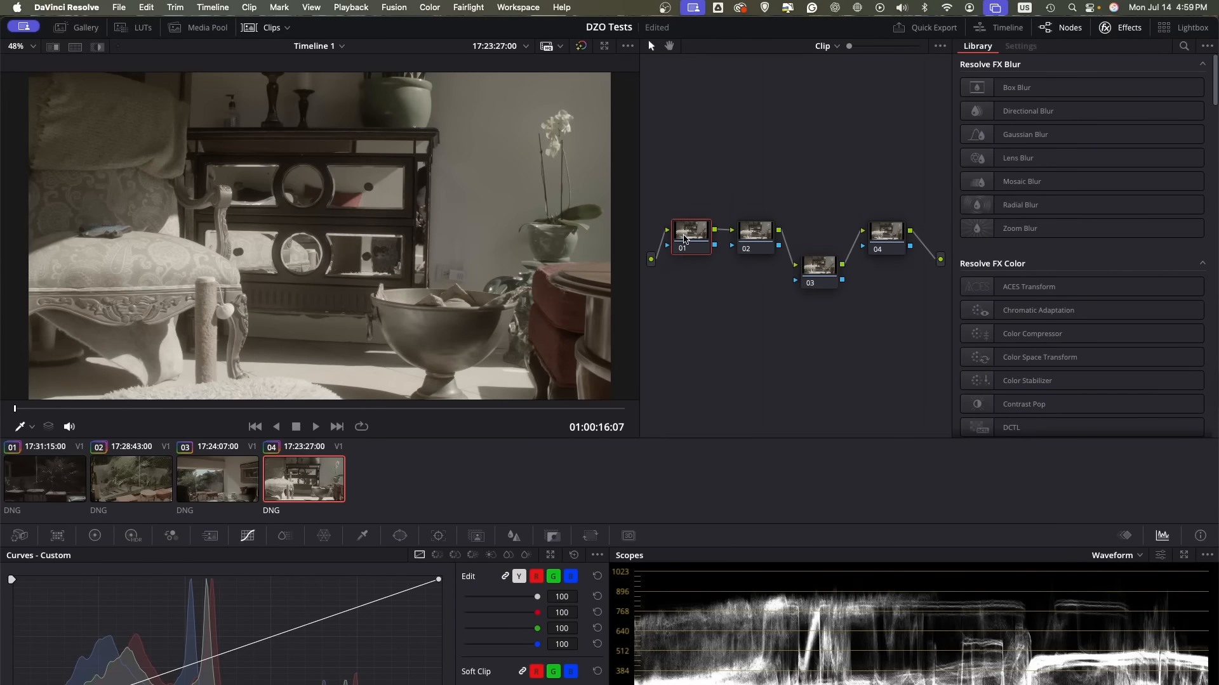
drag(1041, 357, 693, 236)
click(1101, 101)
click(1114, 192)
click(1101, 118)
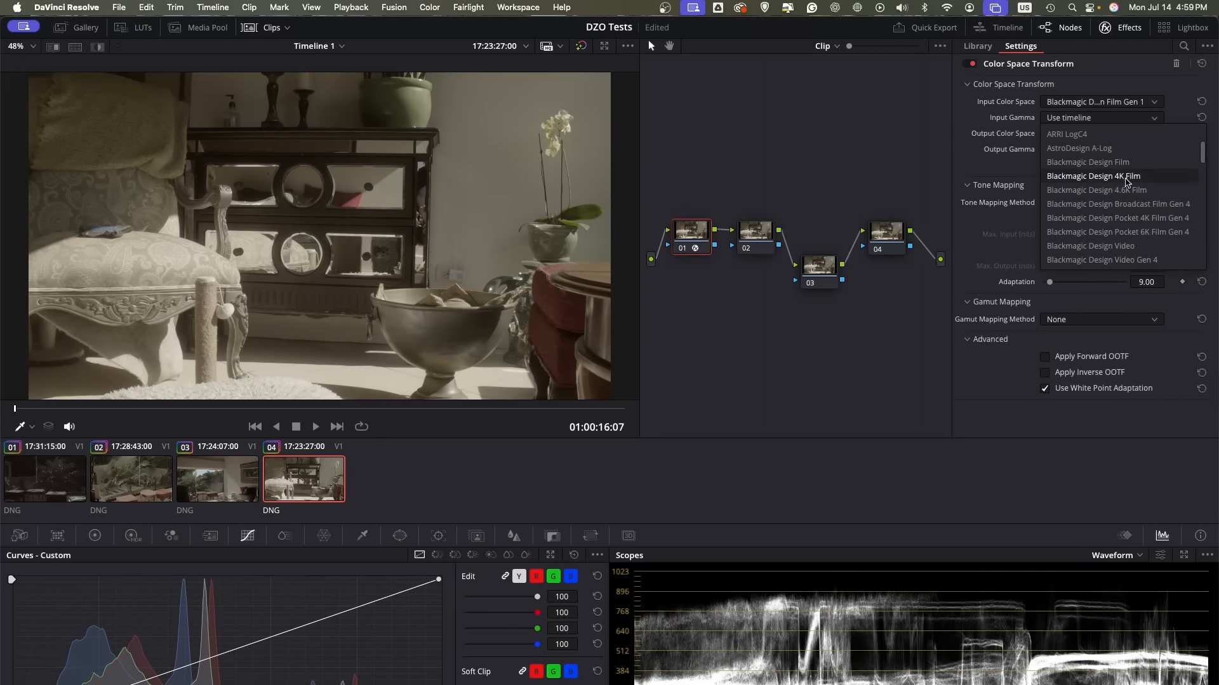
click(1087, 162)
Set node 01's output color space to DaVinci Wide Gamut and its output gamma to DaVinci Intermediate
click(1101, 133)
scroll(1097, 204, down, 3)
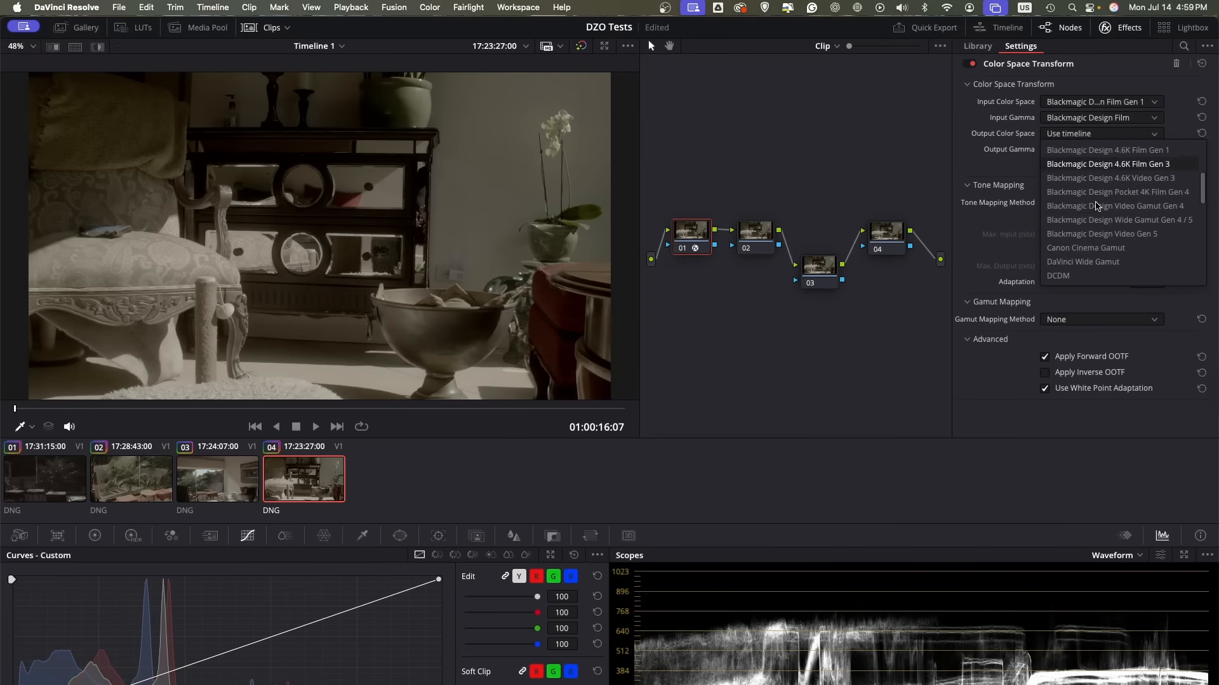
click(1102, 219)
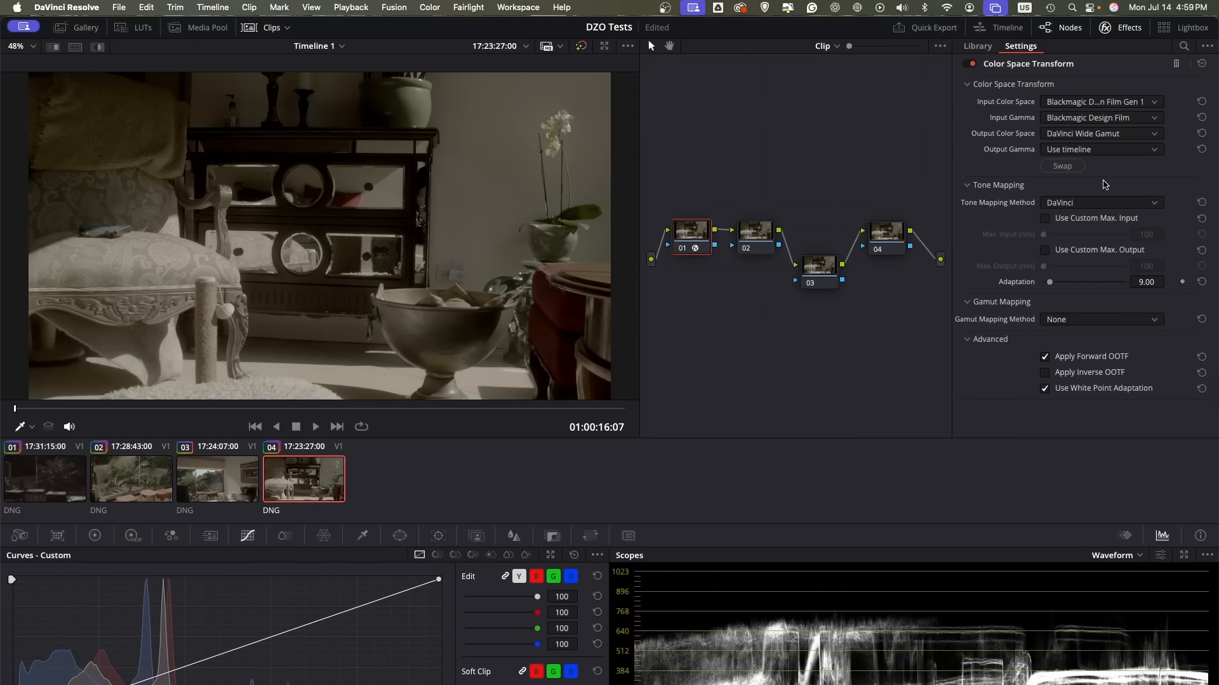
click(1102, 150)
scroll(1103, 166, down, 5)
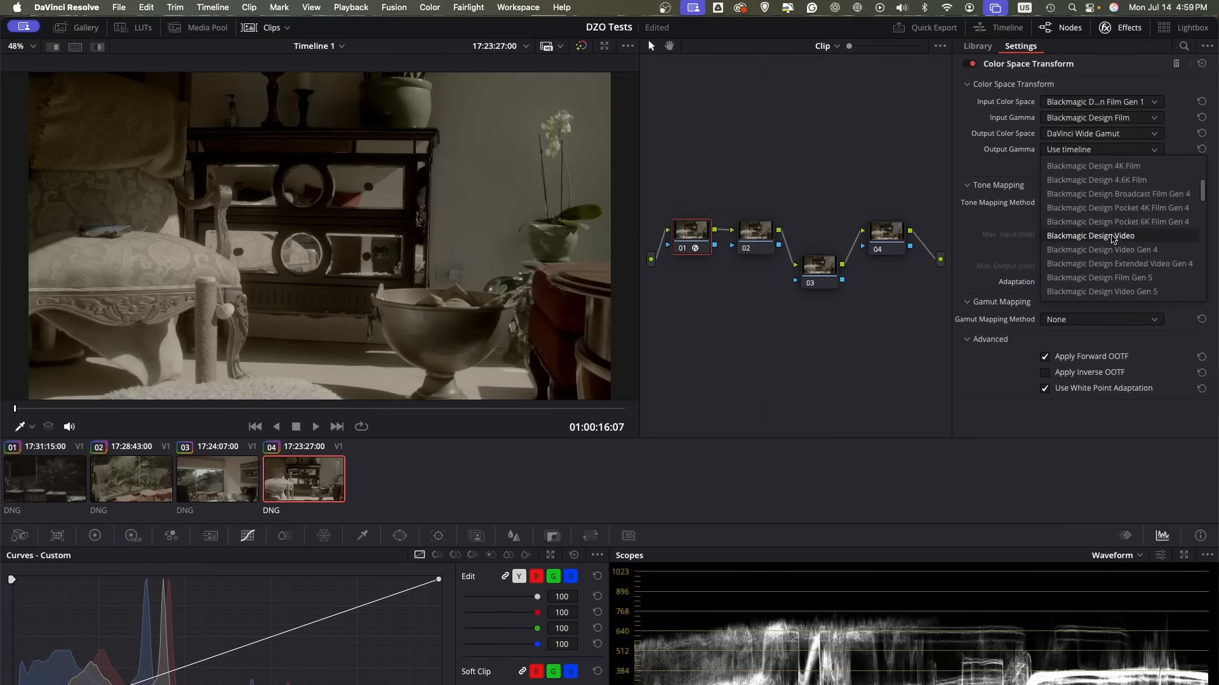
scroll(1114, 235, down, 5)
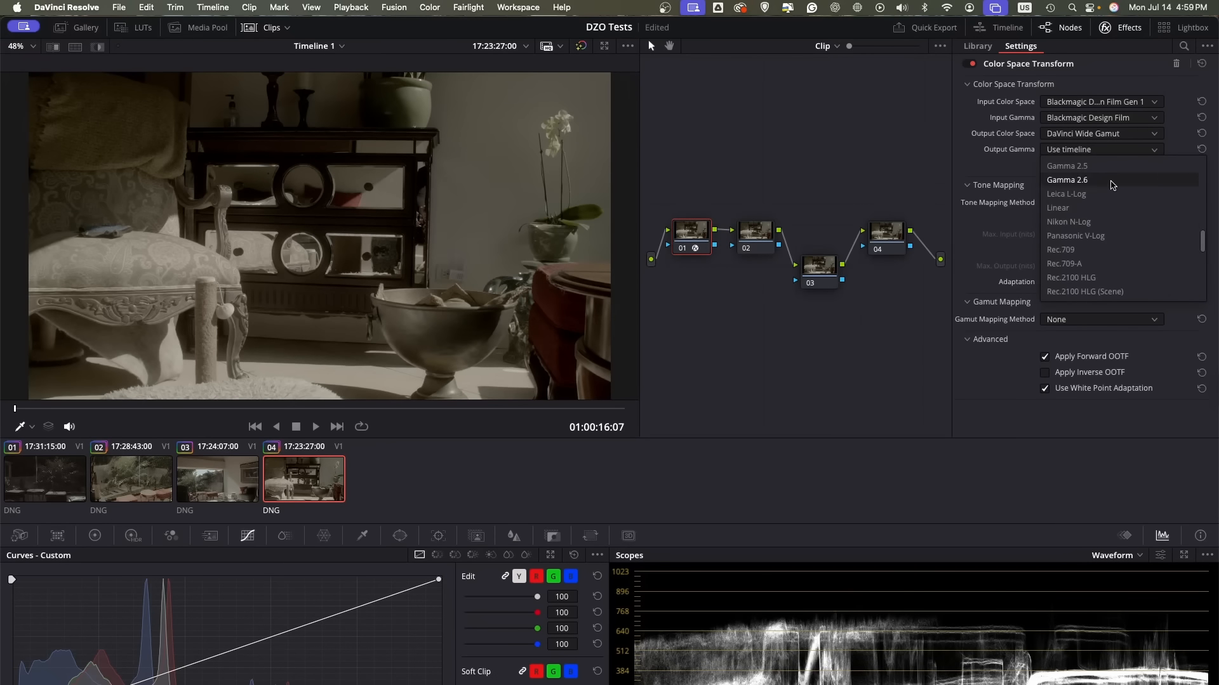
scroll(1119, 229, up, 2)
click(1118, 228)
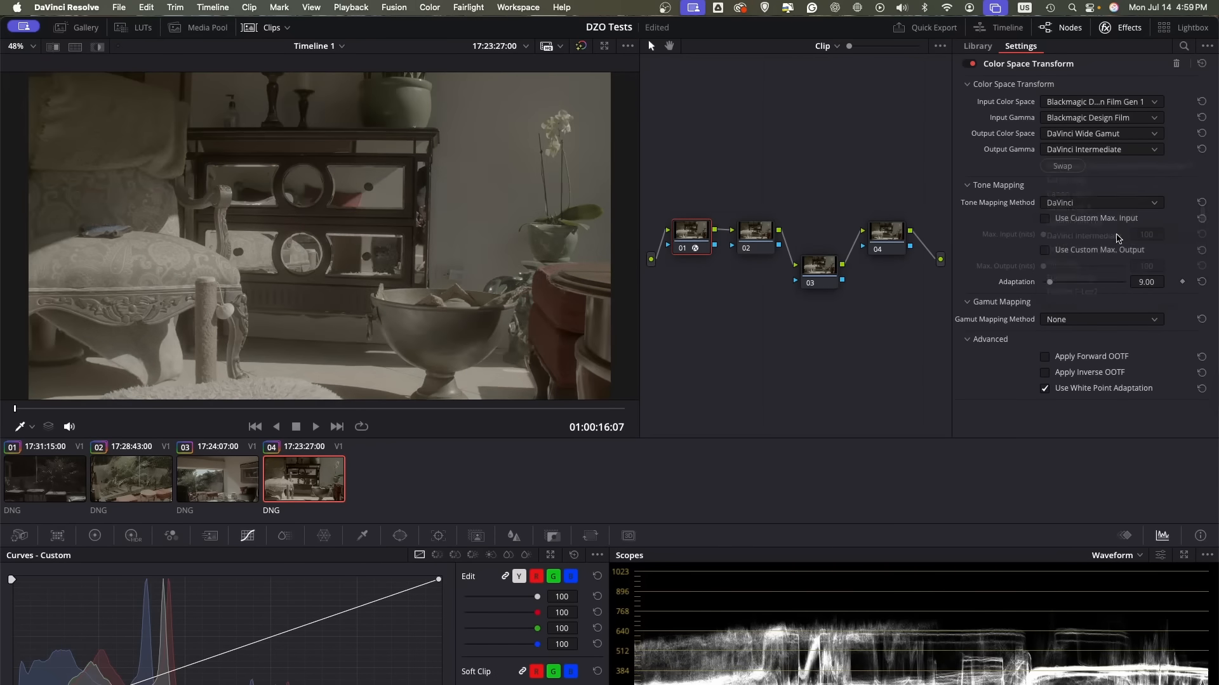
Apply Color Space Transform to node 04 with input color space DaVinci Wide Gamut and input gamma DaVinci Intermediate
click(886, 238)
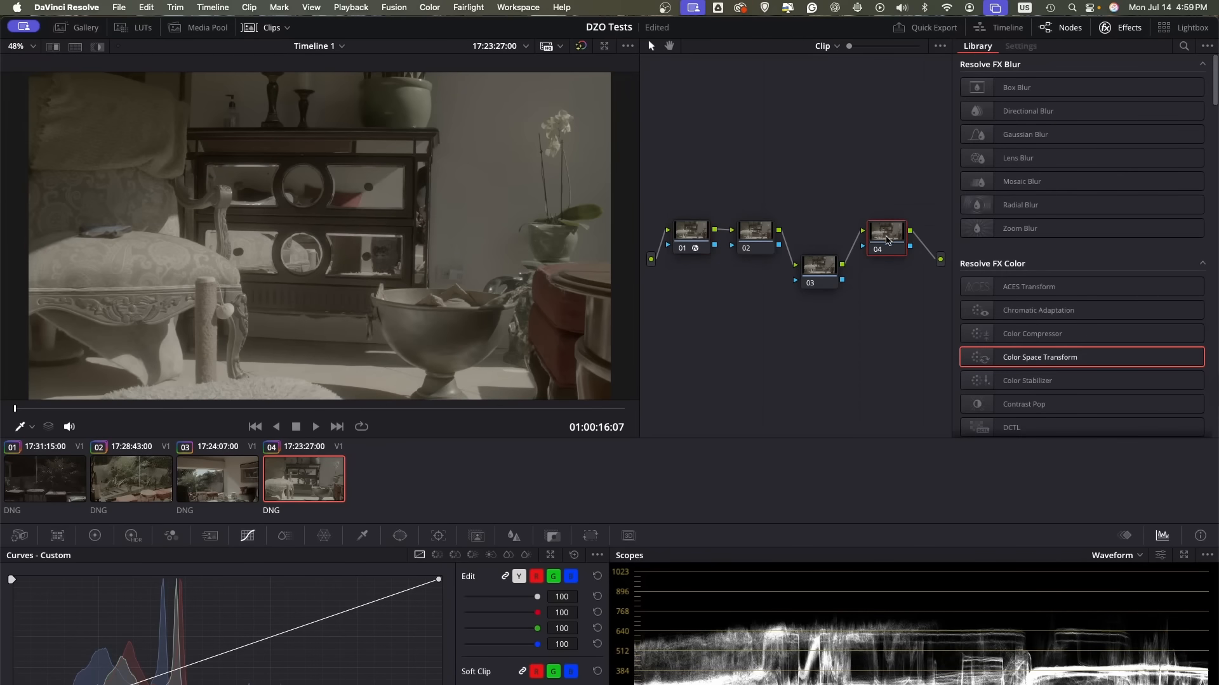
drag(1046, 362, 889, 240)
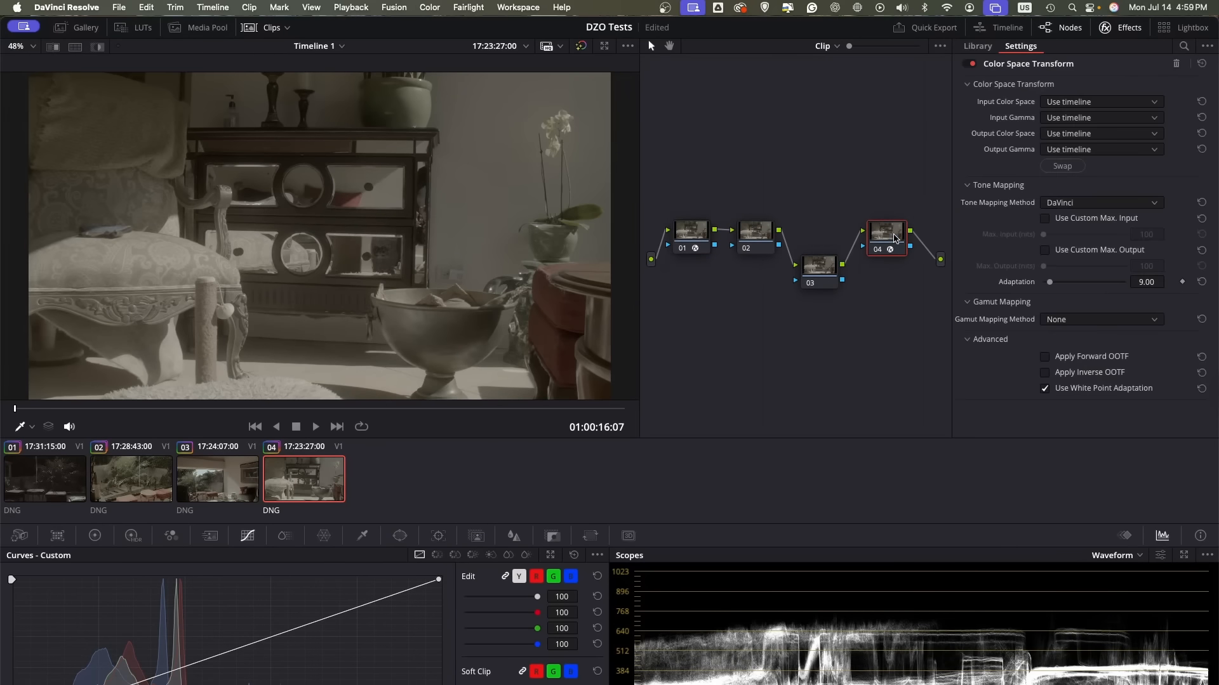
click(1113, 102)
scroll(1136, 191, down, 5)
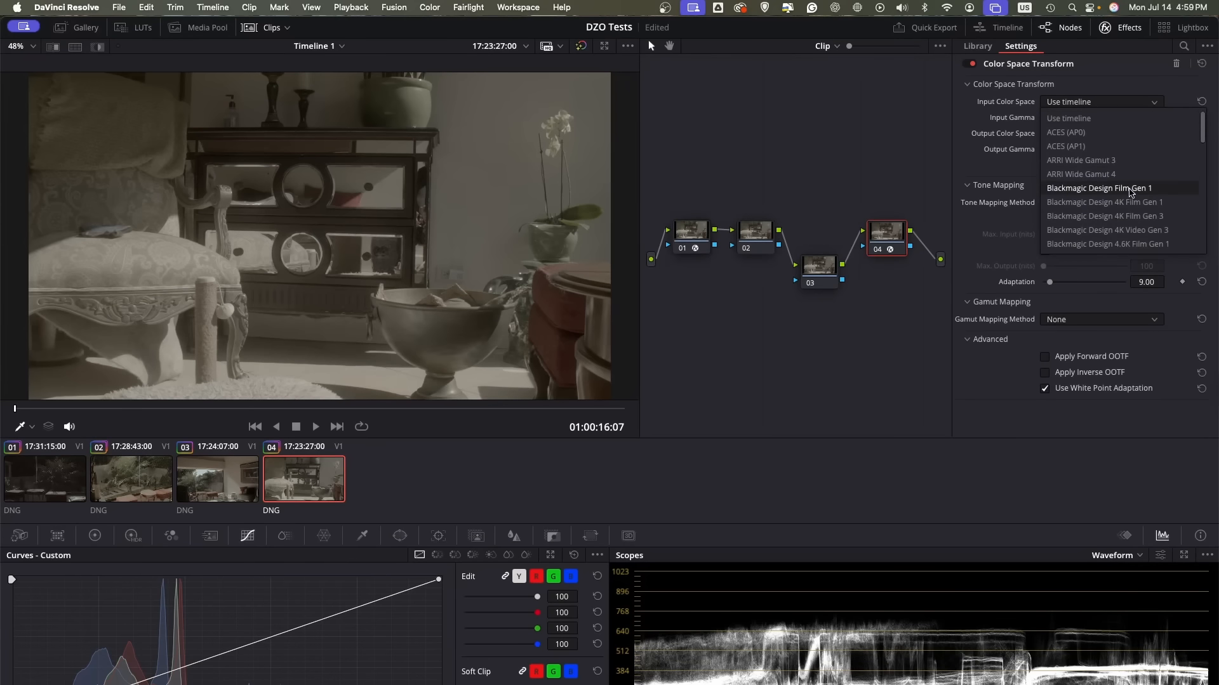
click(1112, 189)
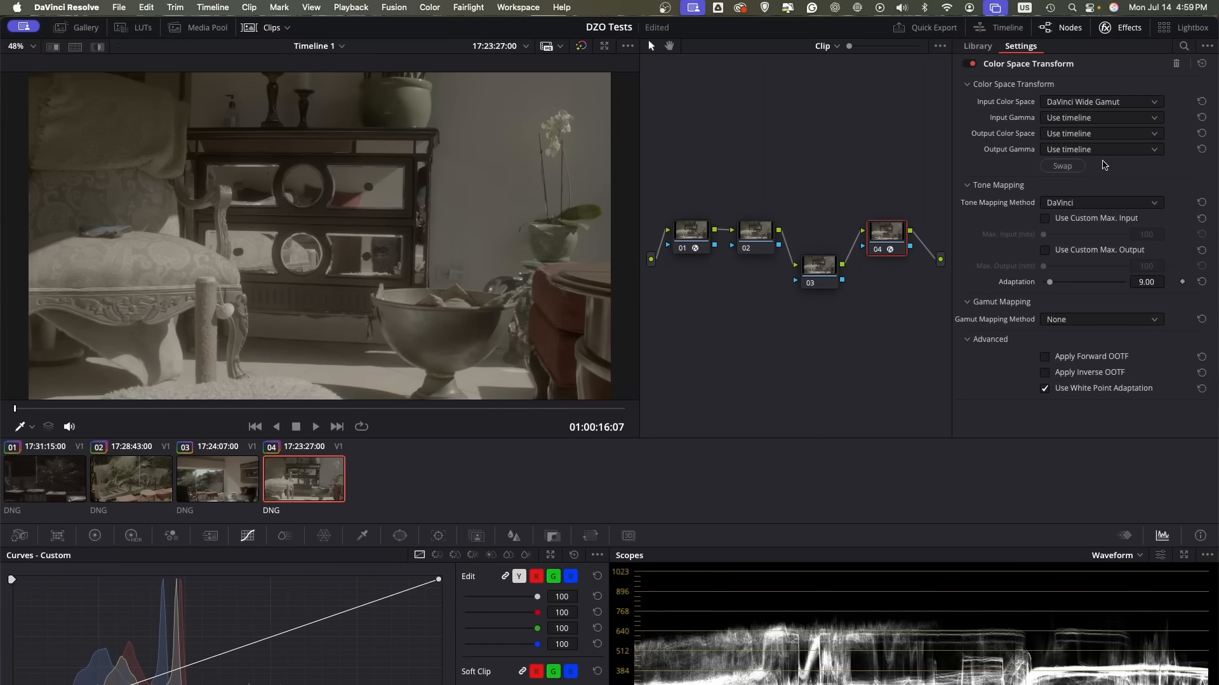
click(1099, 118)
scroll(1115, 208, down, 5)
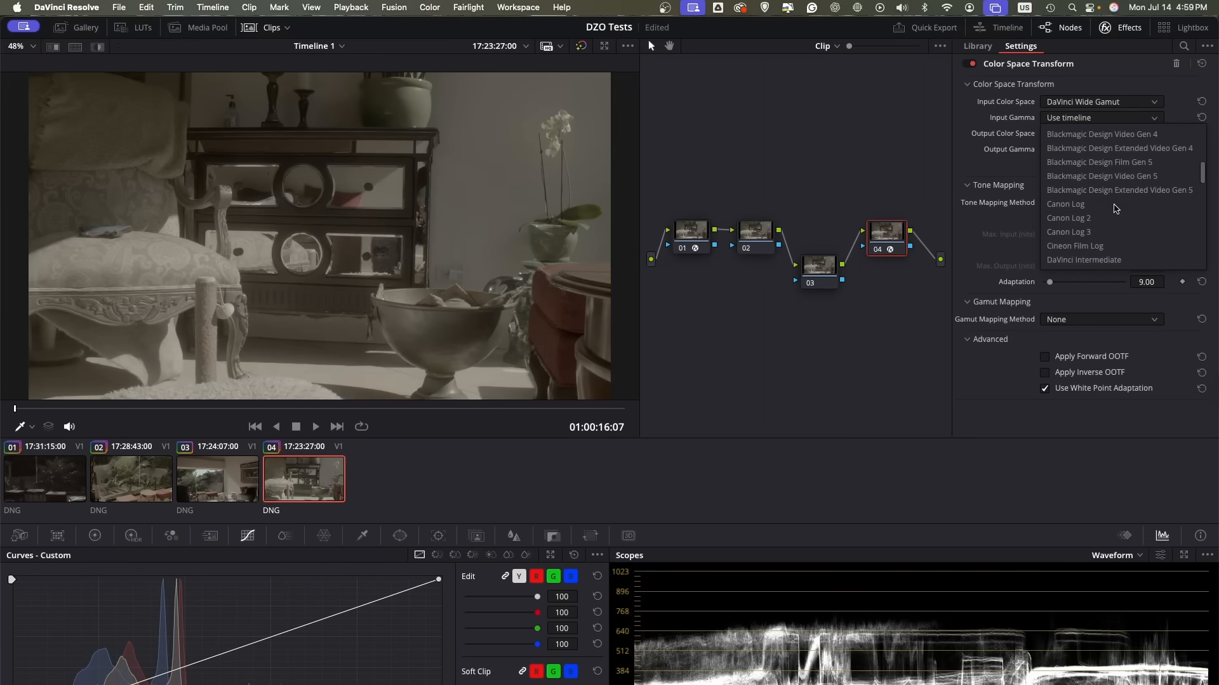
click(1117, 257)
Set node 04's output color space to Rec.709 and its output gamma to Gamma 2.4
click(1093, 134)
scroll(1104, 209, down, 5)
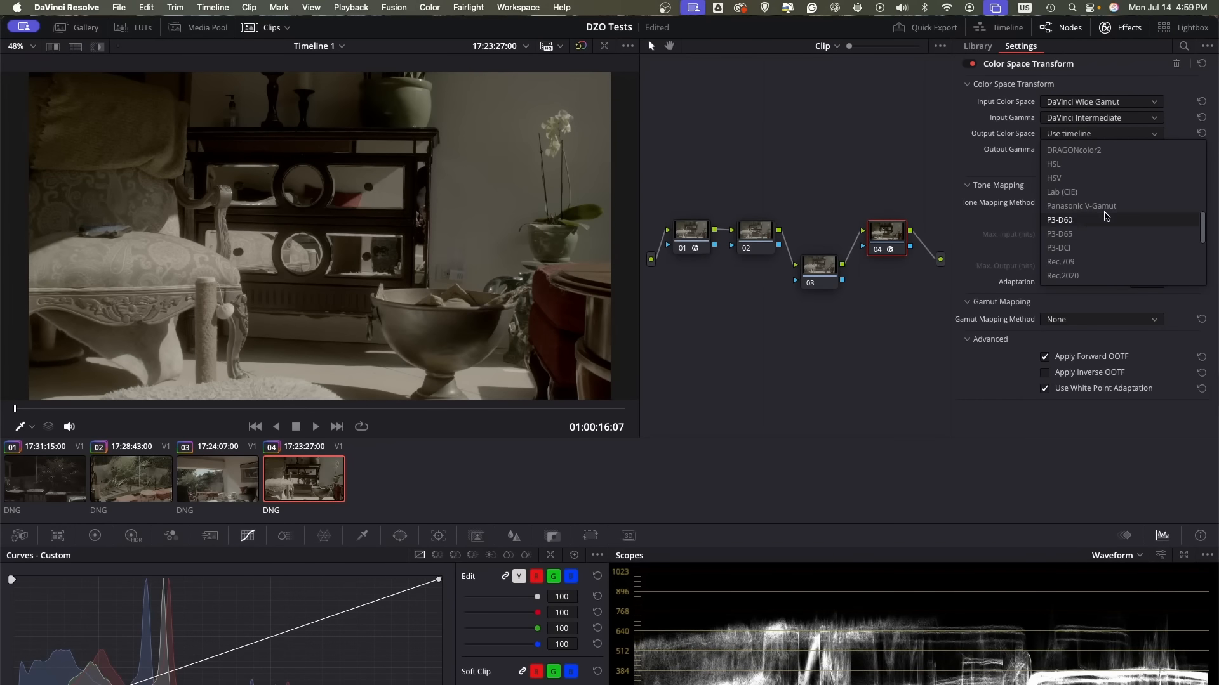
click(1079, 262)
click(1108, 150)
scroll(1117, 222, down, 10)
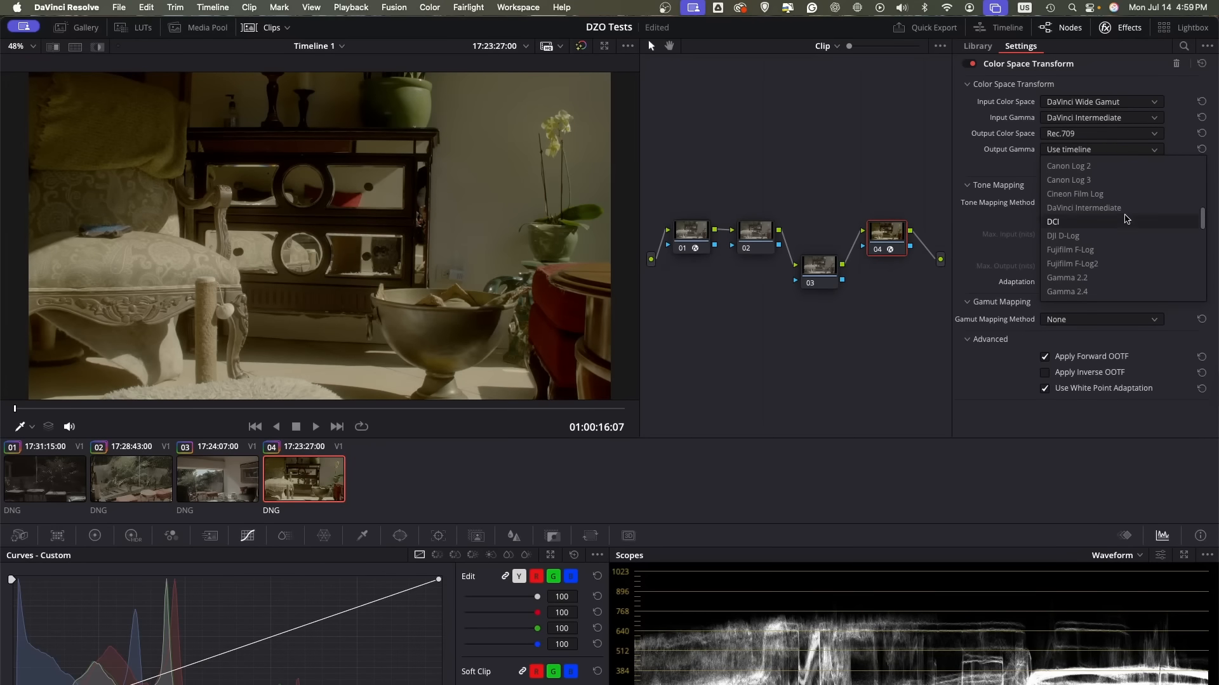
click(1085, 291)
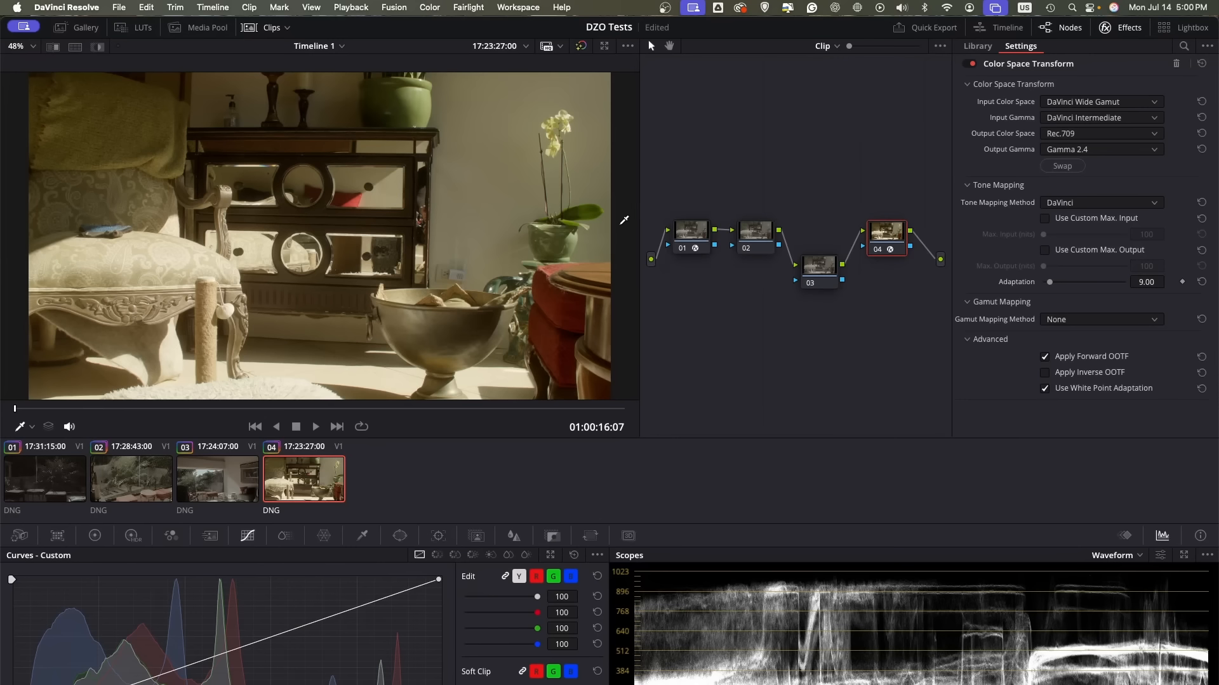
Apply the Dehancer Pro effect to node 03 and set its input source to DVR WG/Intermediate
scroll(544, 247, down, 2)
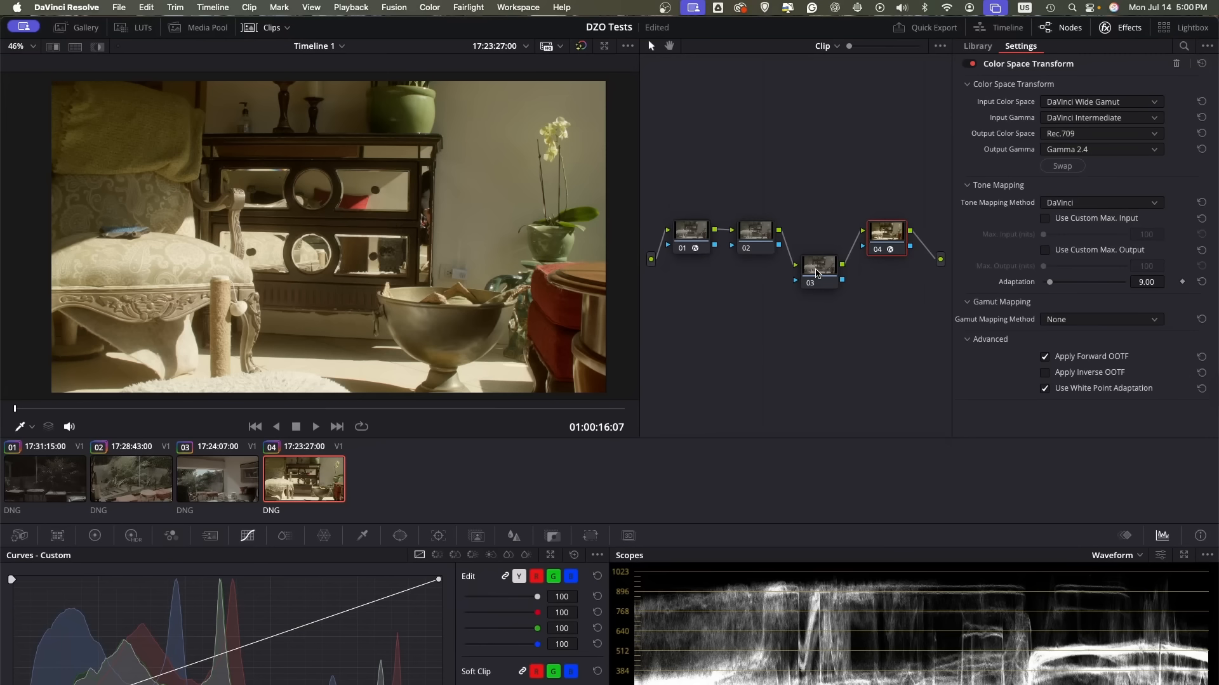
click(816, 272)
scroll(1016, 353, down, 20)
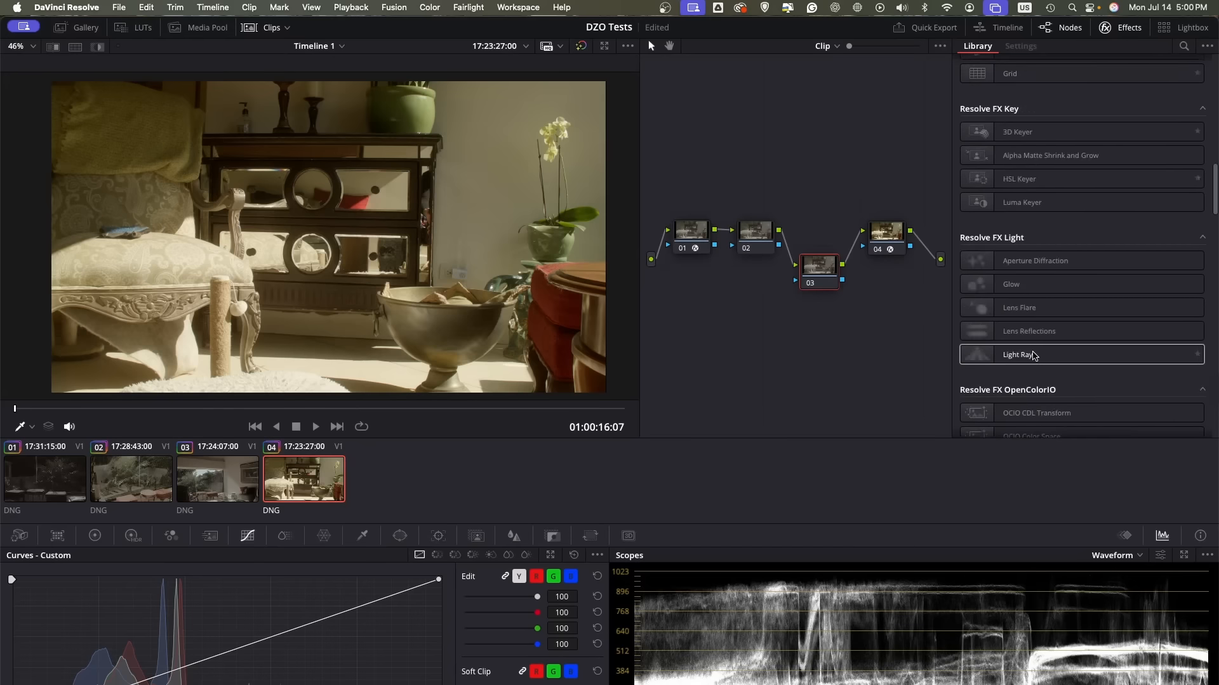
drag(1019, 347, 832, 284)
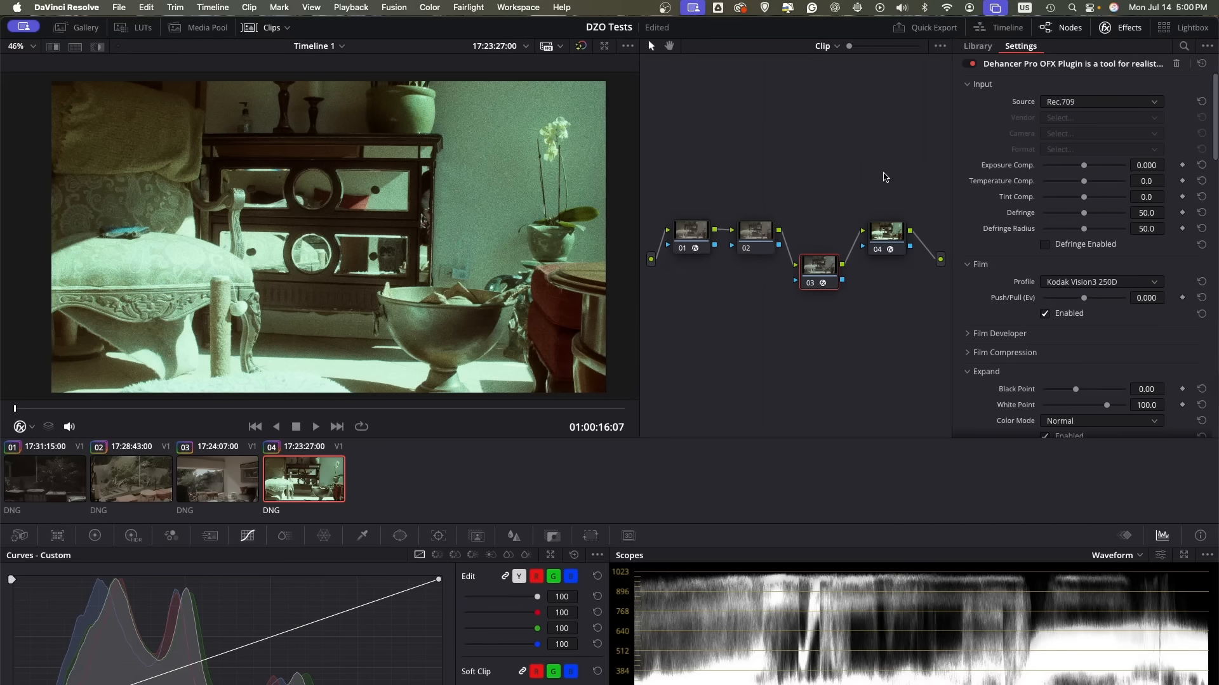
click(1081, 102)
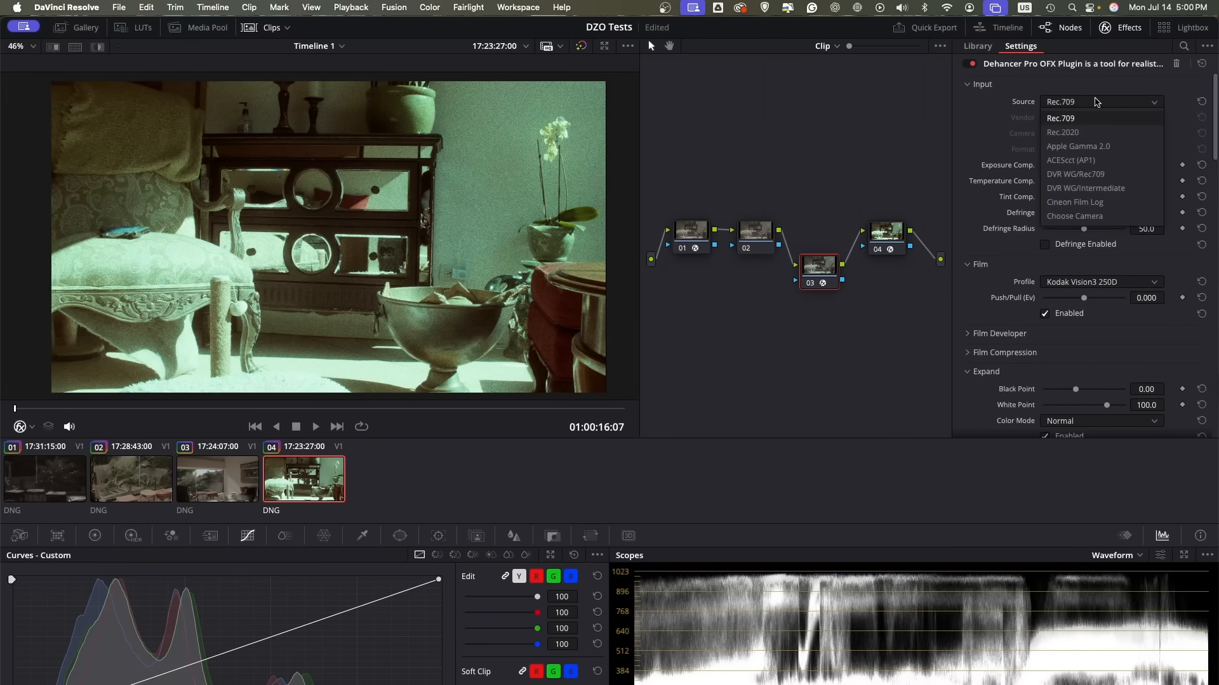
click(1112, 190)
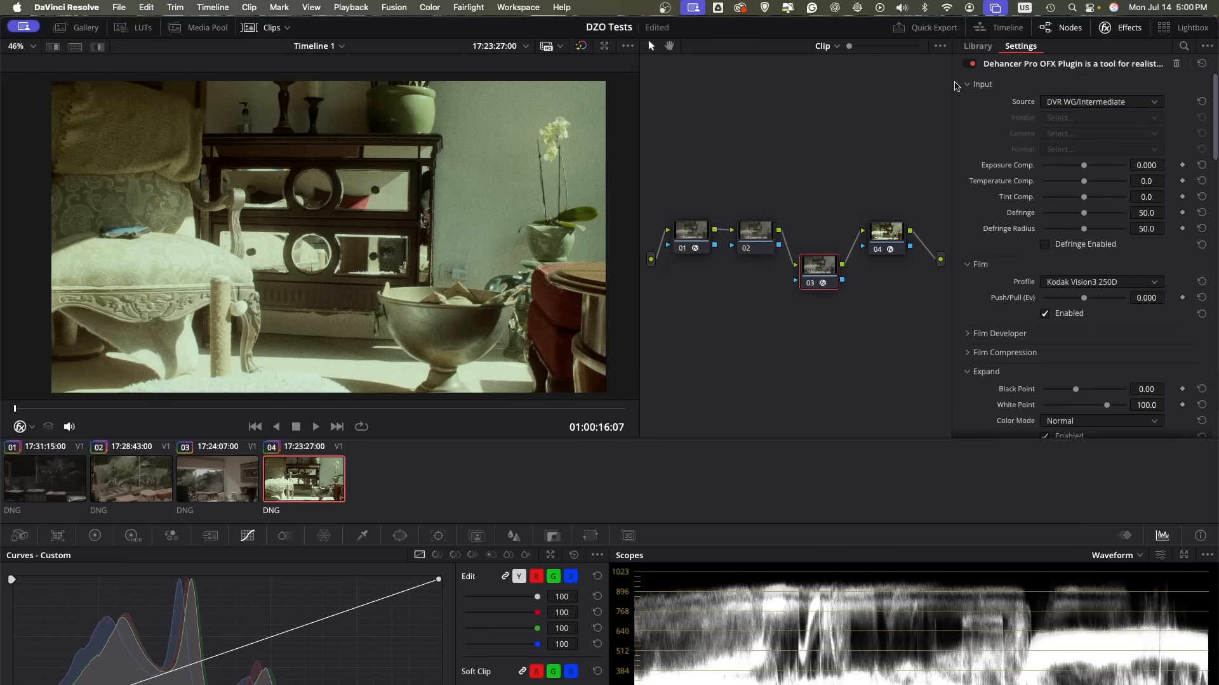
Switch the Dehancer Pro effect off and on twice to compare the image with and without it
click(971, 65)
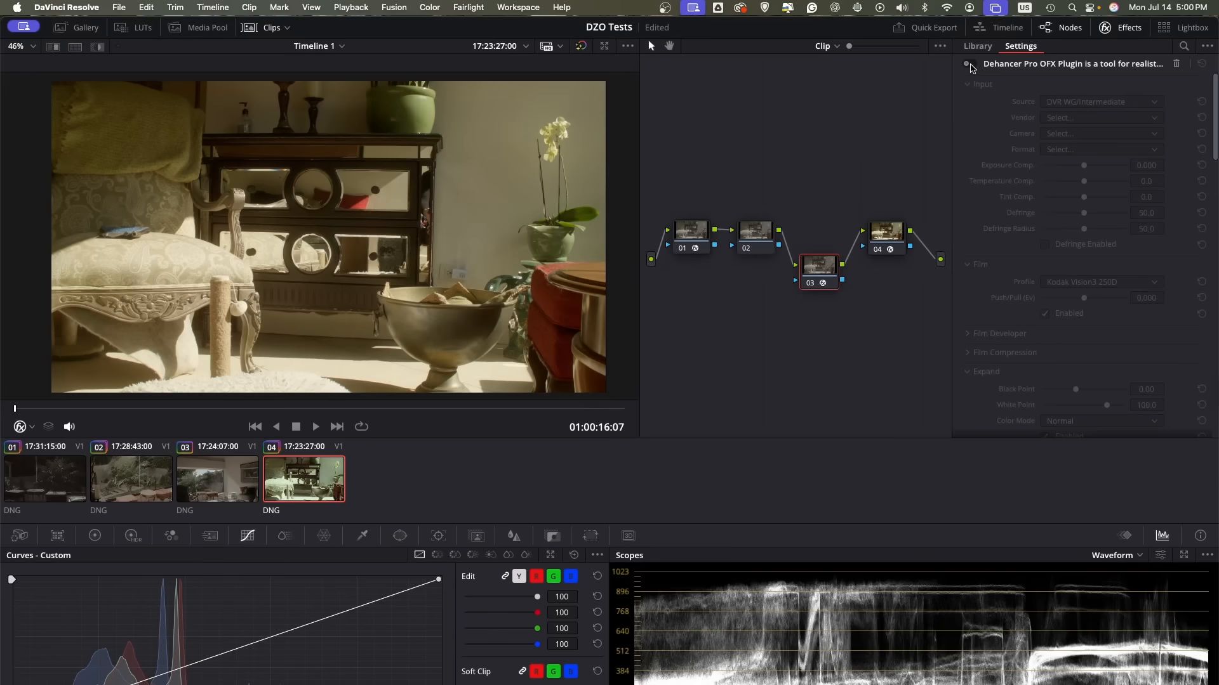
click(972, 65)
click(971, 65)
click(972, 65)
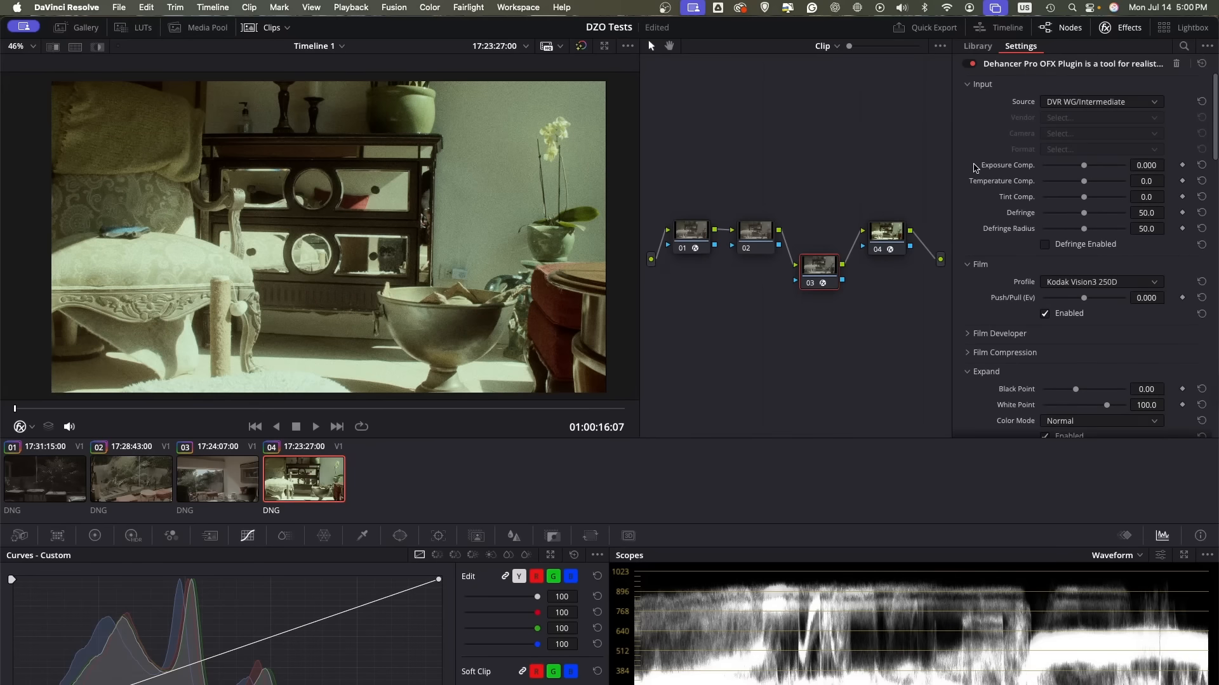
Browse the available film stocks and set the Film profile to Kodak Vision3 50D
scroll(977, 165, down, 2)
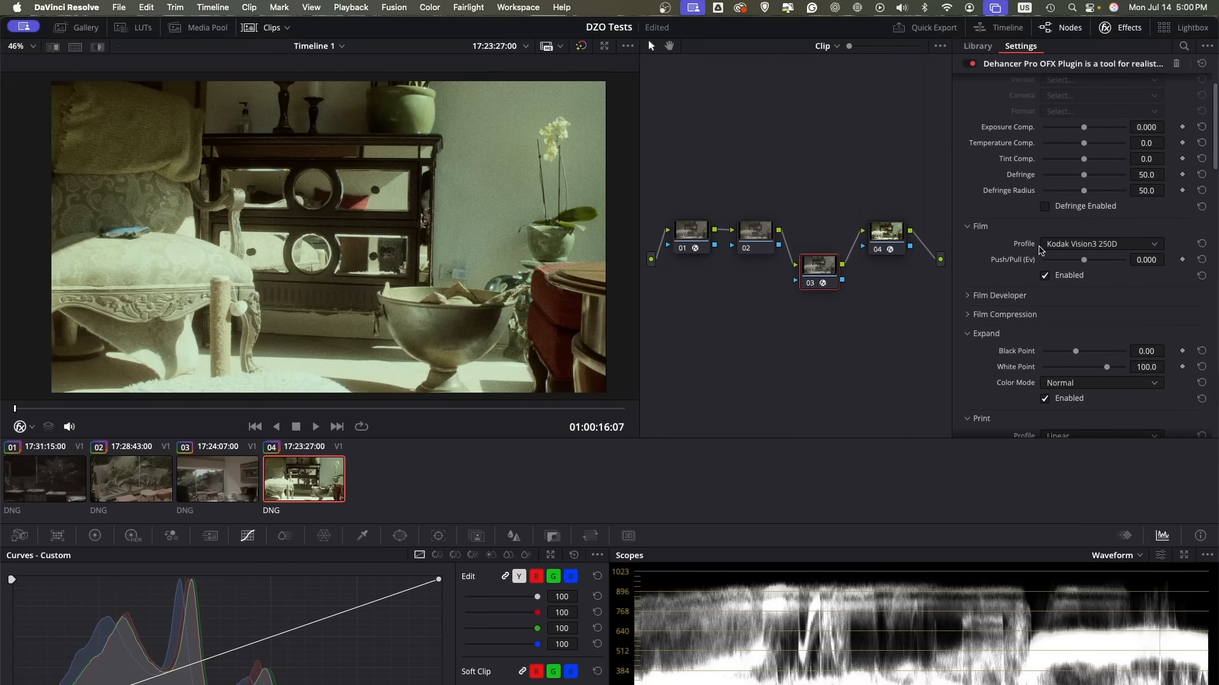
click(1102, 246)
scroll(1136, 298, down, 5)
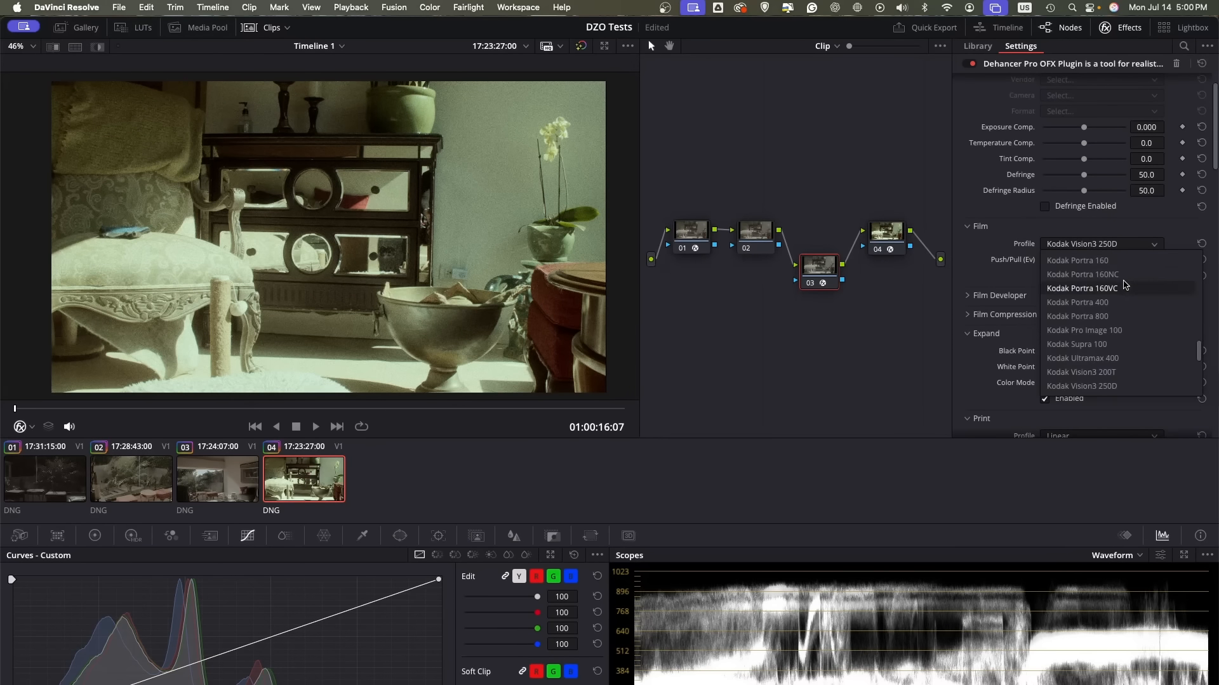
scroll(1142, 318, up, 10)
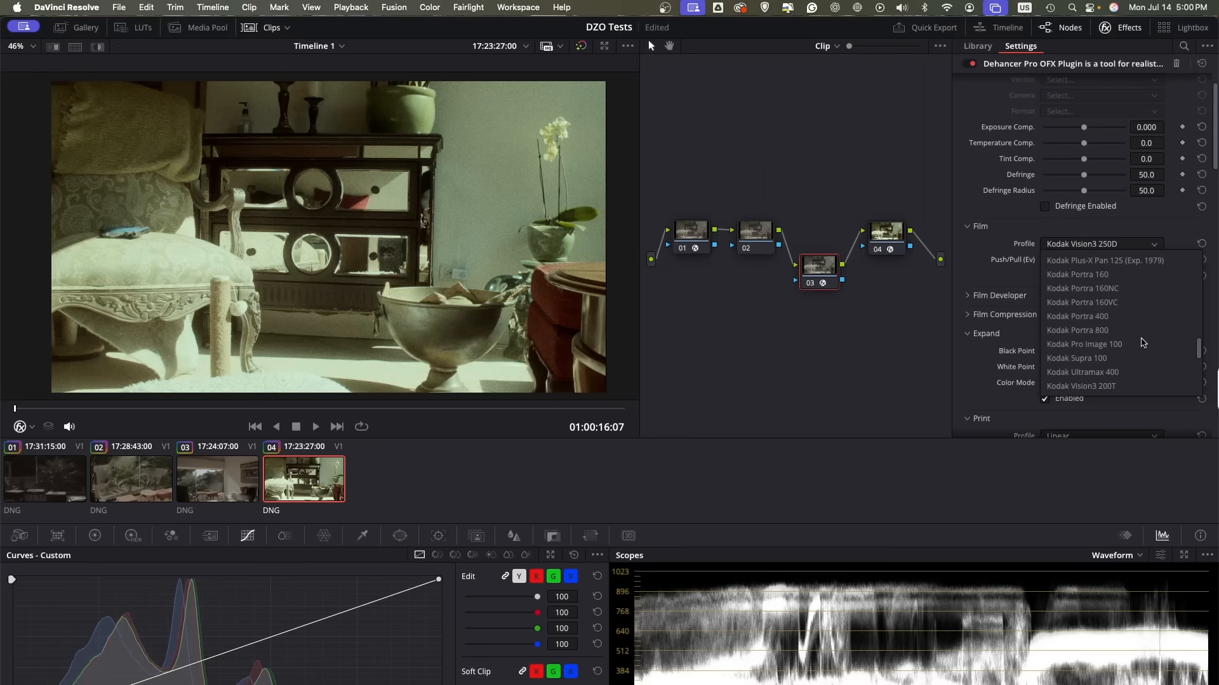
scroll(1142, 343, up, 8)
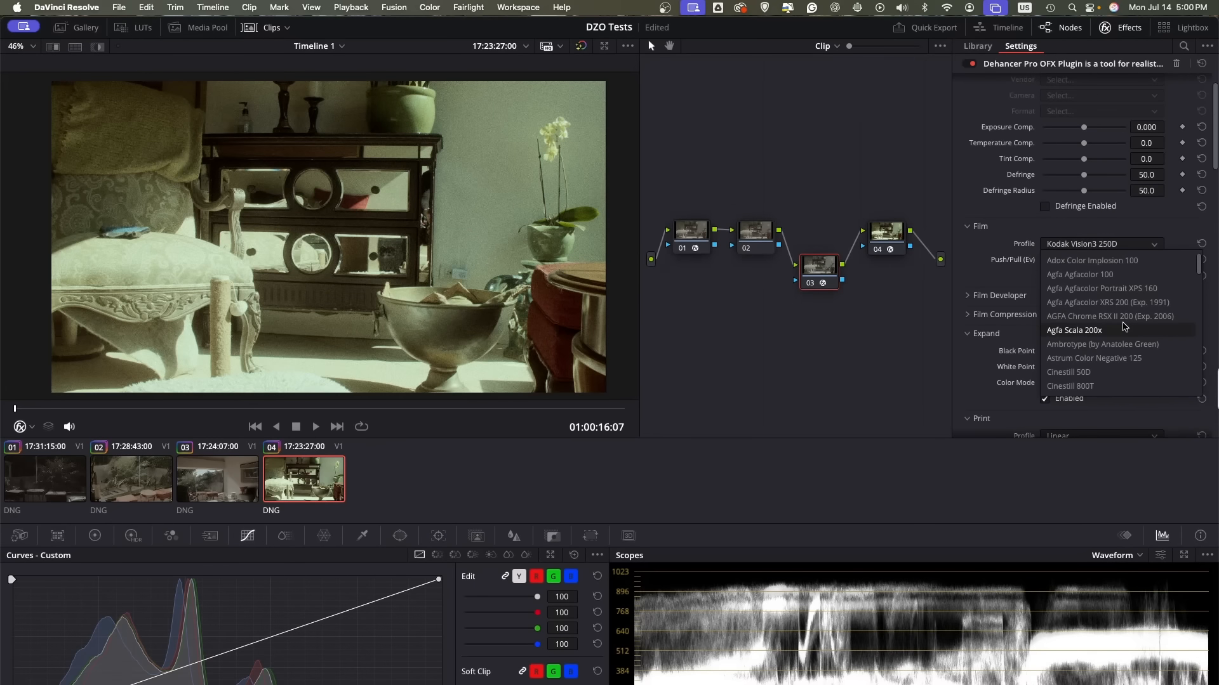
scroll(1123, 327, down, 8)
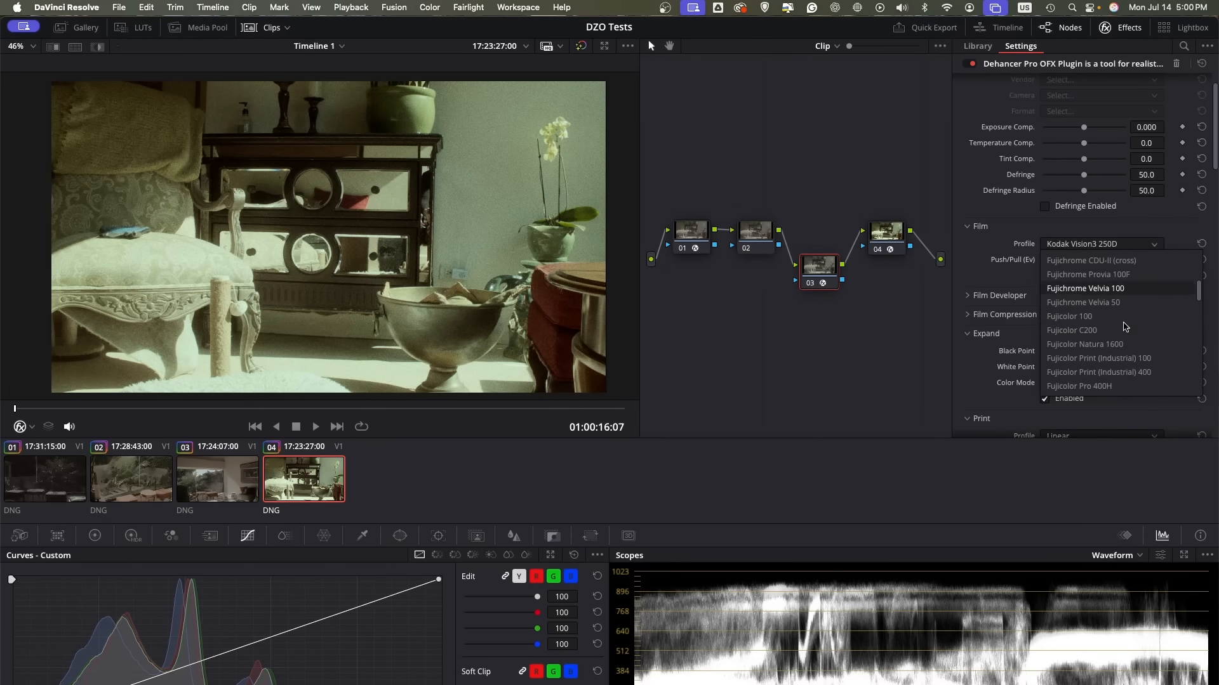
scroll(1123, 327, down, 3)
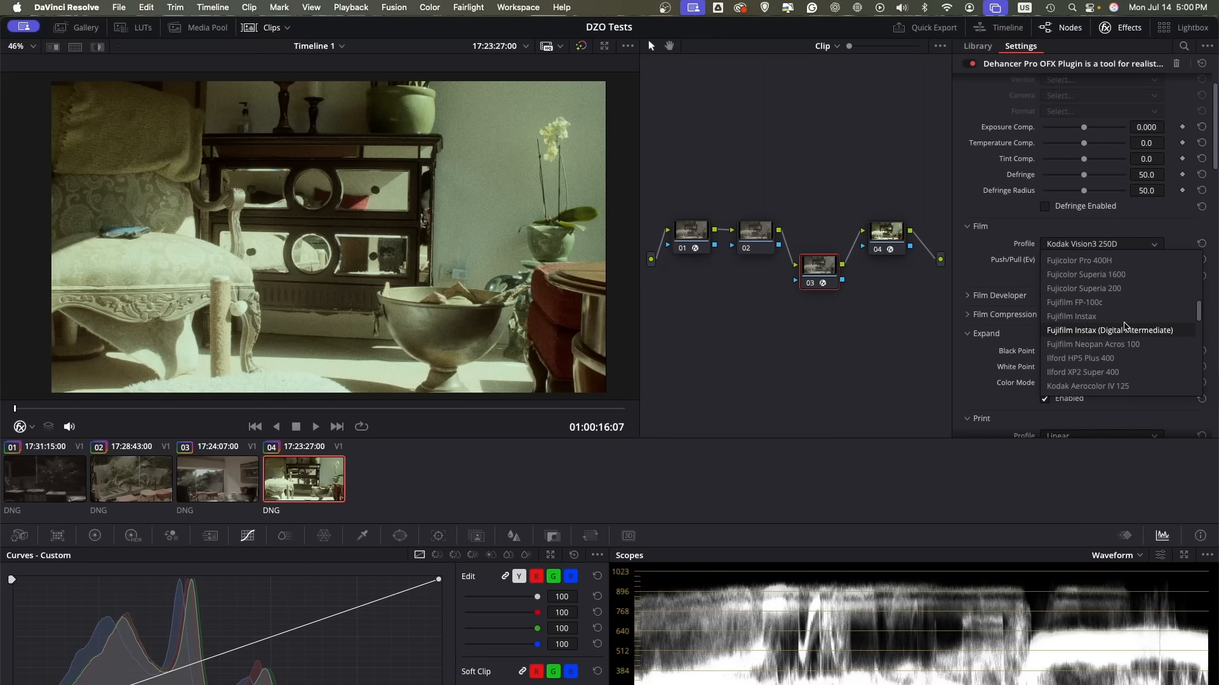
scroll(1126, 326, down, 7)
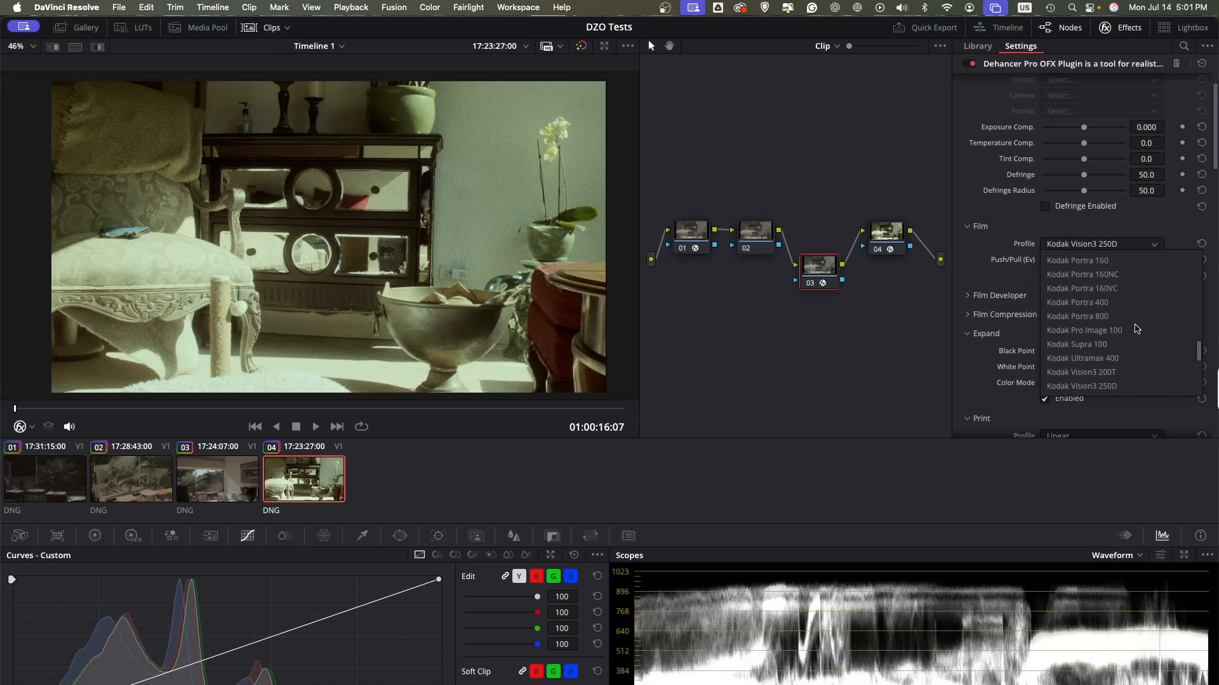
scroll(1136, 328, down, 2)
scroll(1136, 329, down, 2)
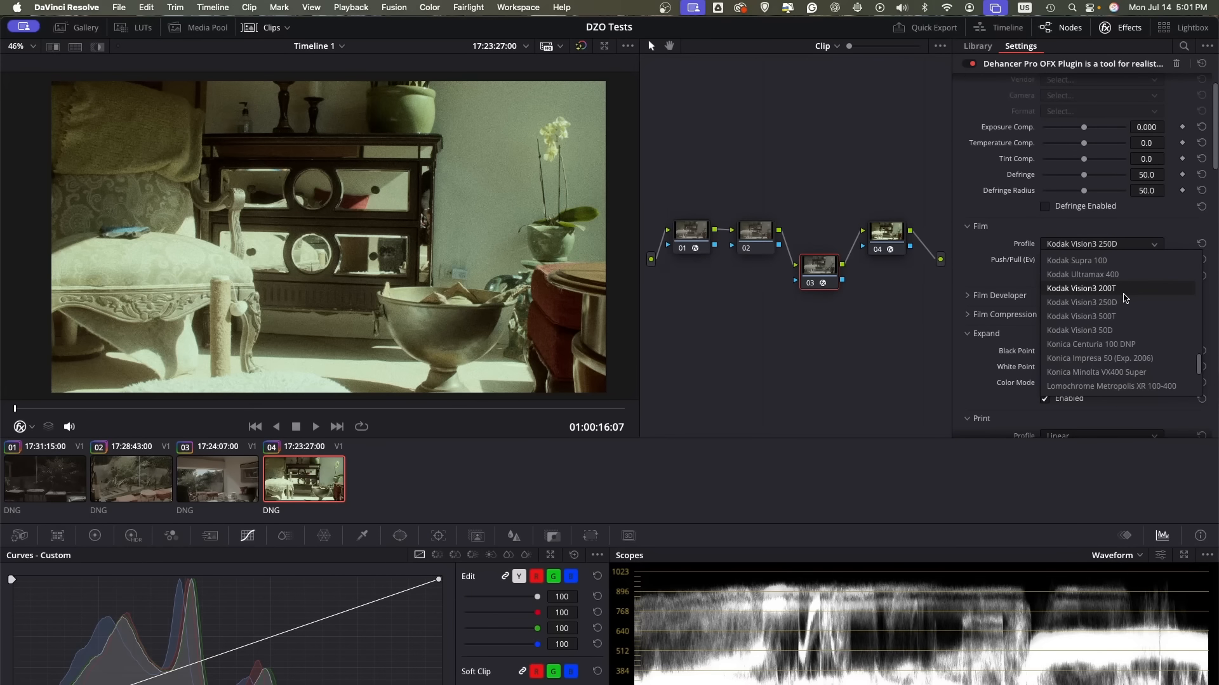
click(1114, 332)
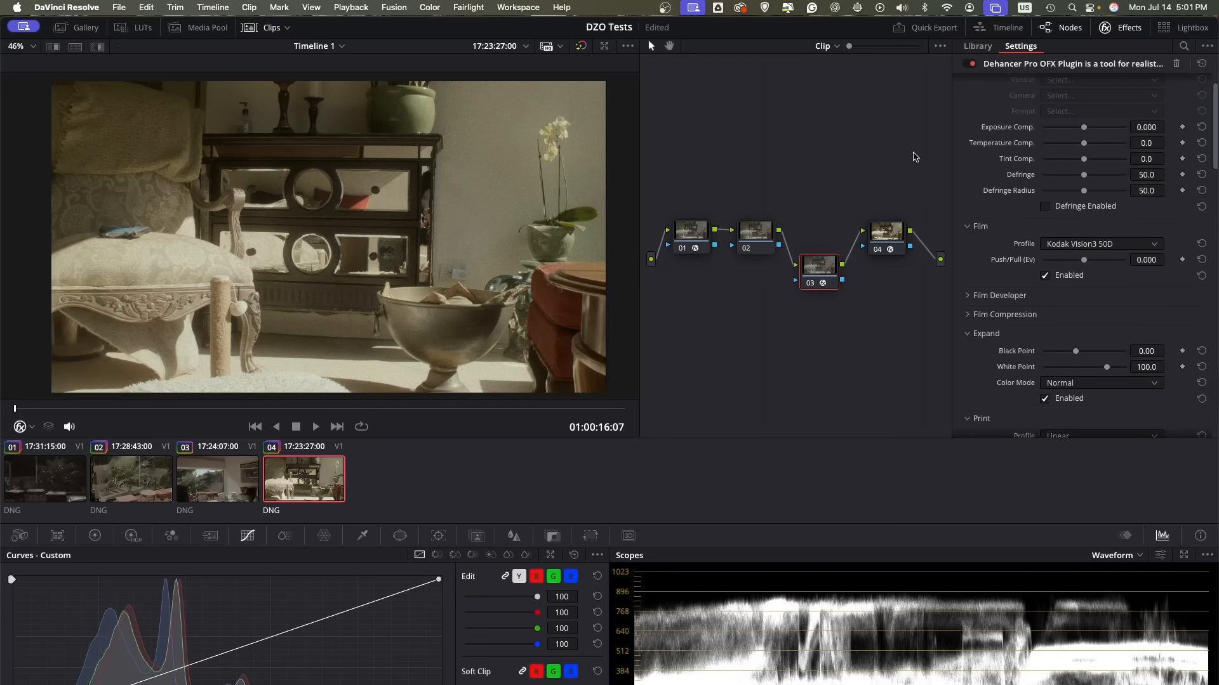
Switch the Dehancer Pro effect off and on repeatedly to compare the image with and without the Kodak Vision3 50D look
click(972, 64)
click(971, 64)
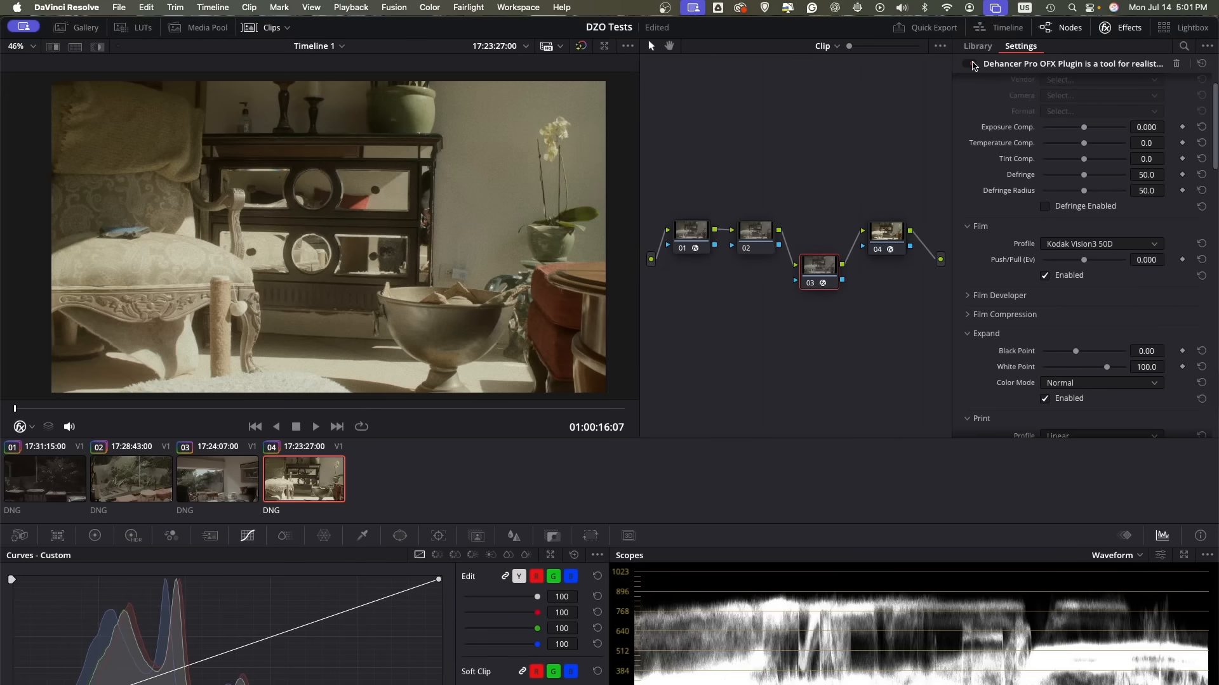
click(971, 64)
click(971, 64)
click(972, 65)
click(972, 65)
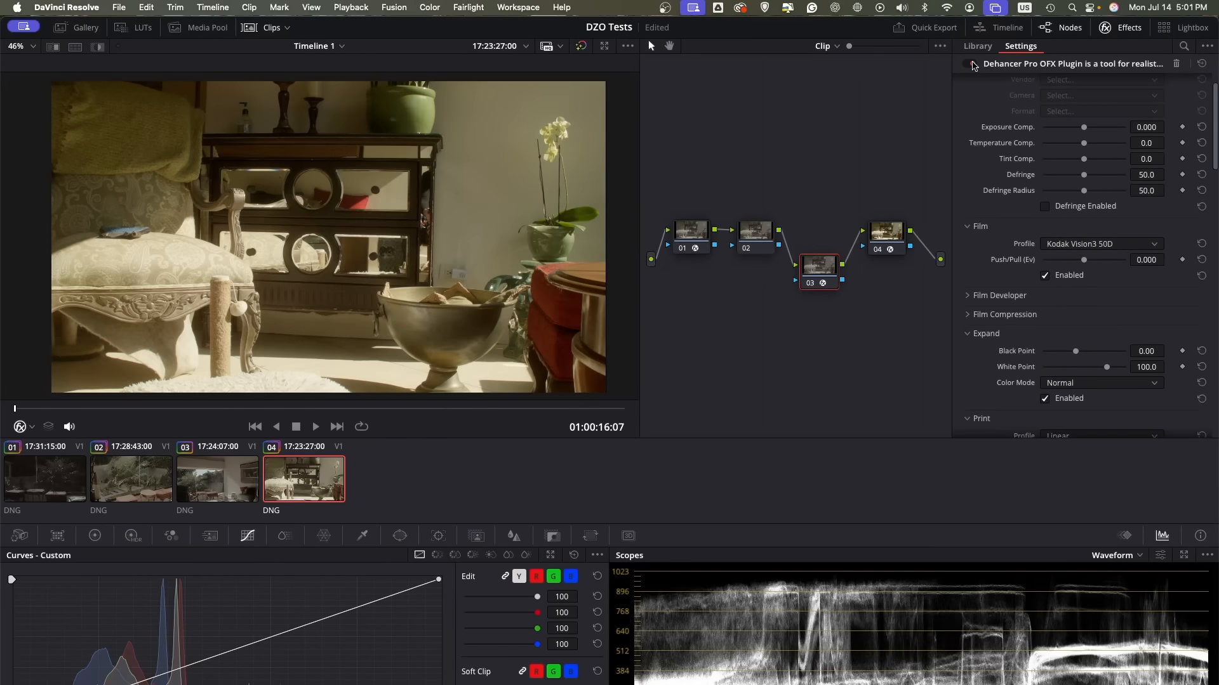
click(972, 64)
click(972, 64)
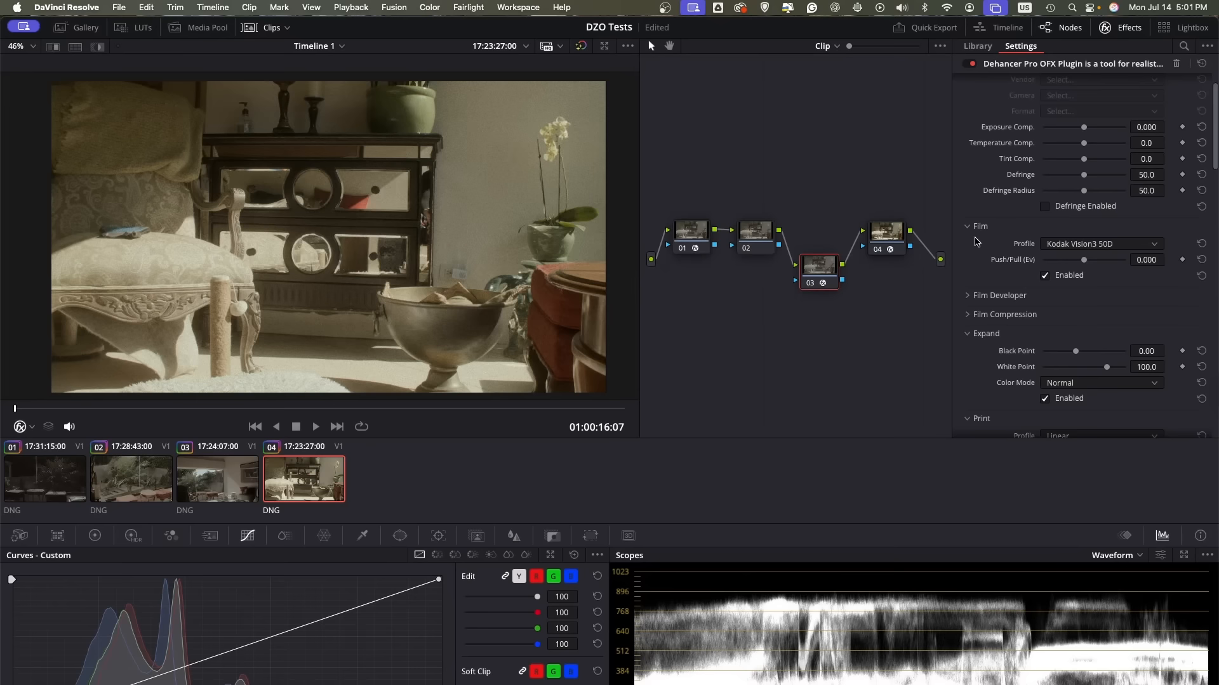
Set the Film Push/Pull (Ev) to about 0.884
scroll(977, 242, down, 2)
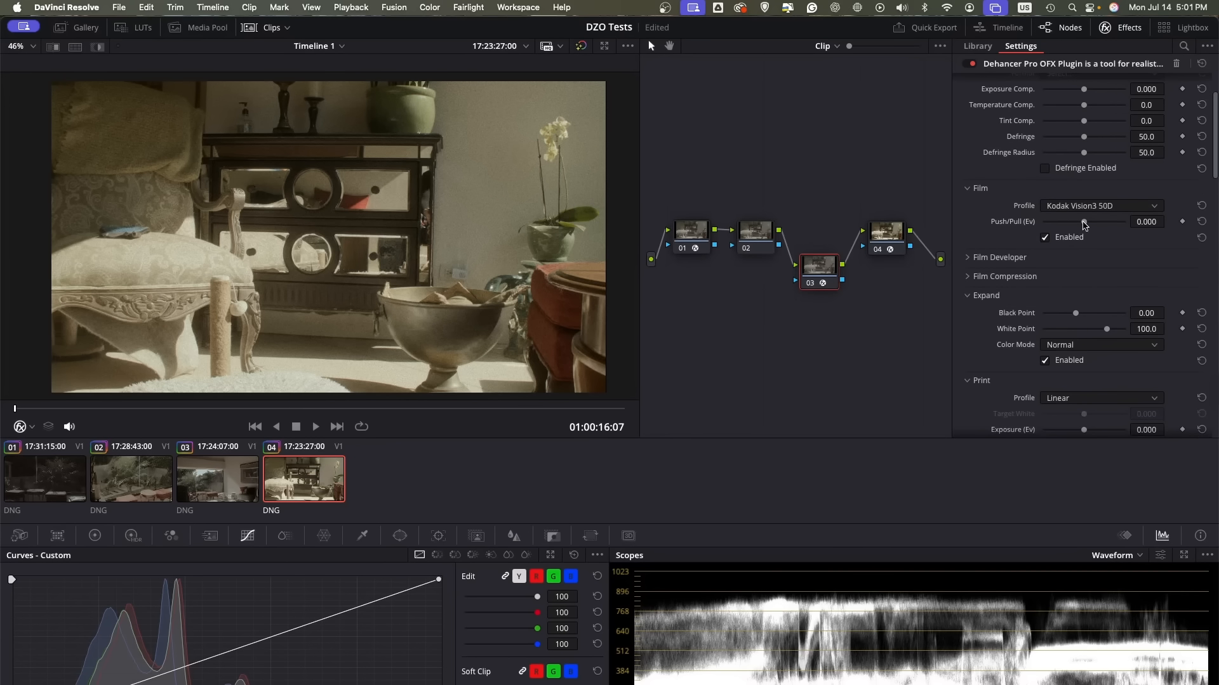
mouse_move(1083, 224)
mouse_down()
mouse_move(1028, 223)
mouse_move(1141, 222)
mouse_move(1040, 221)
mouse_move(1102, 226)
mouse_up()
double_click(1015, 222)
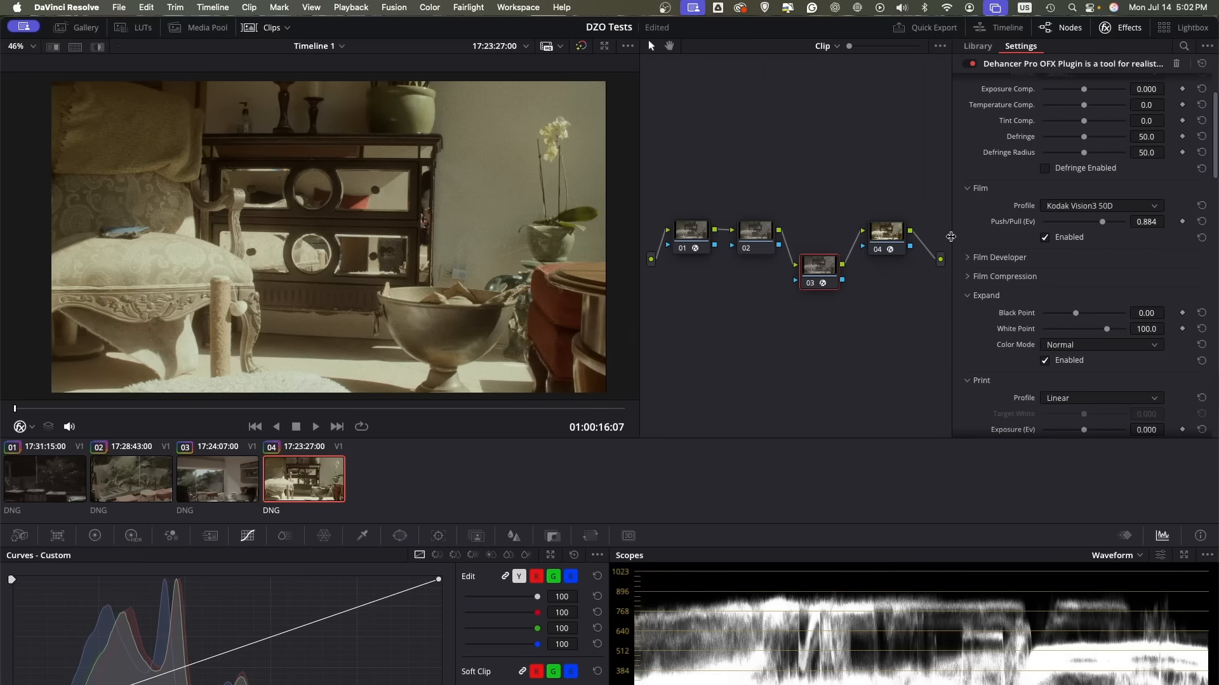
Enable Film Developer with Contrast Boost at about 14.7, Gamma Correction at about 20.5 and Color Boost at about 75.2
click(970, 258)
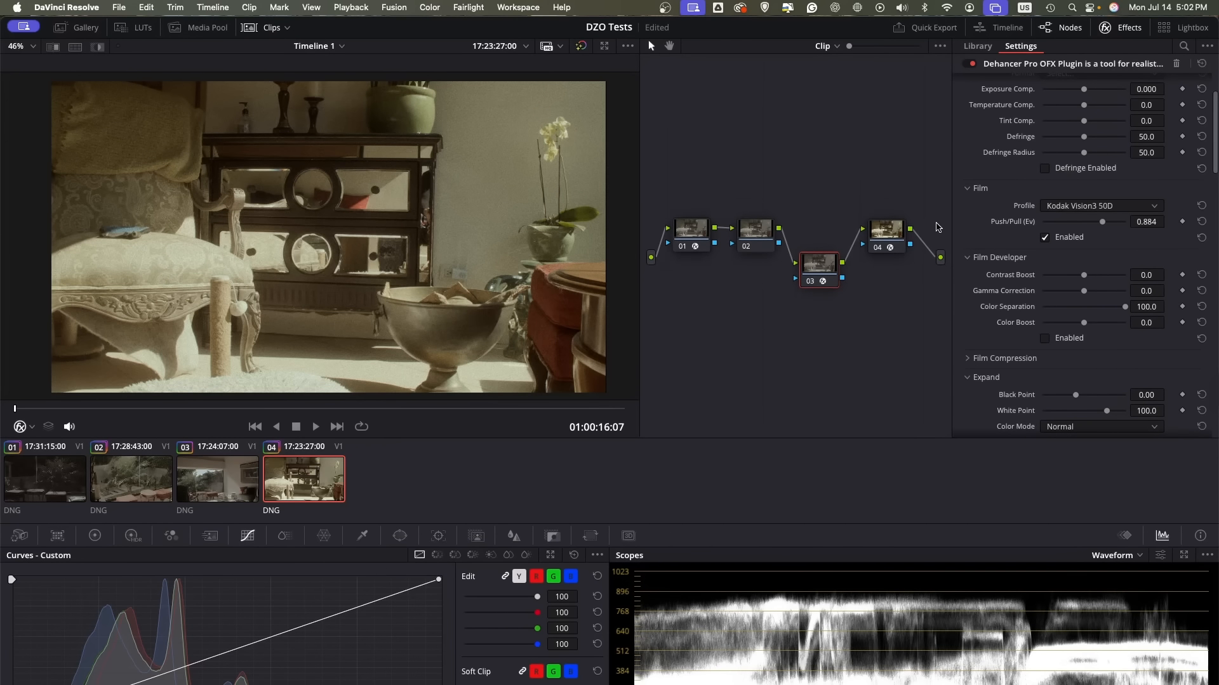
scroll(962, 248, down, 3)
scroll(1015, 260, up, 1)
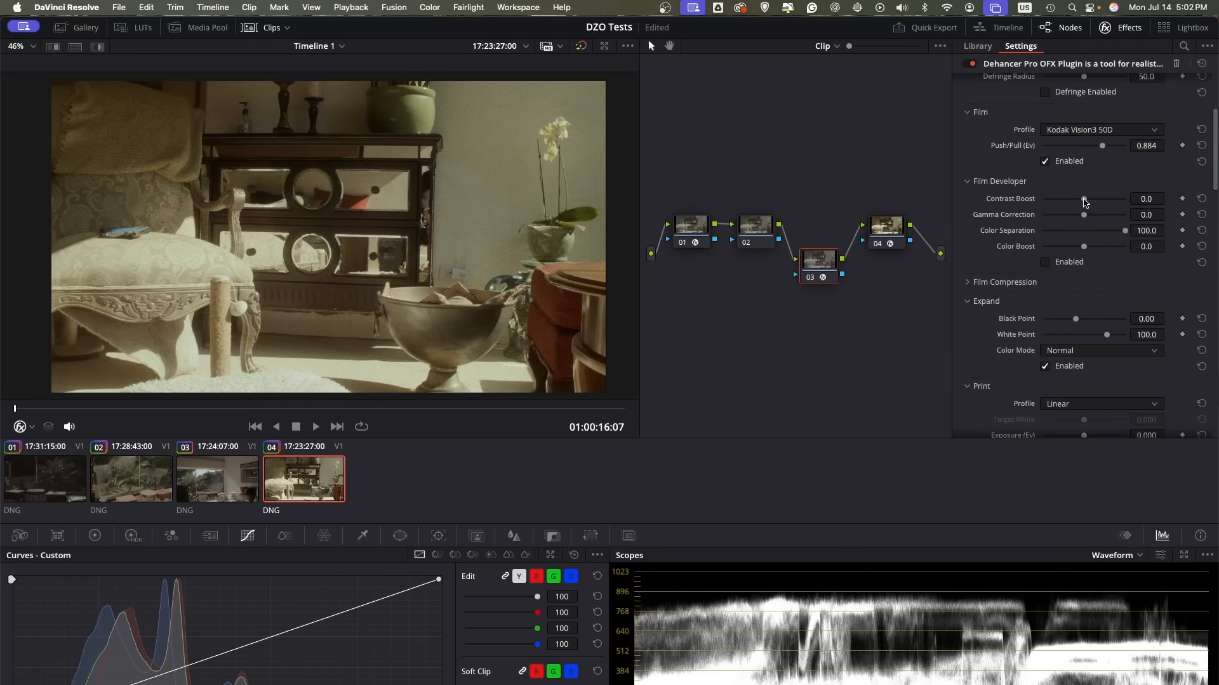
drag(1084, 200, 1088, 203)
drag(1084, 215, 1093, 216)
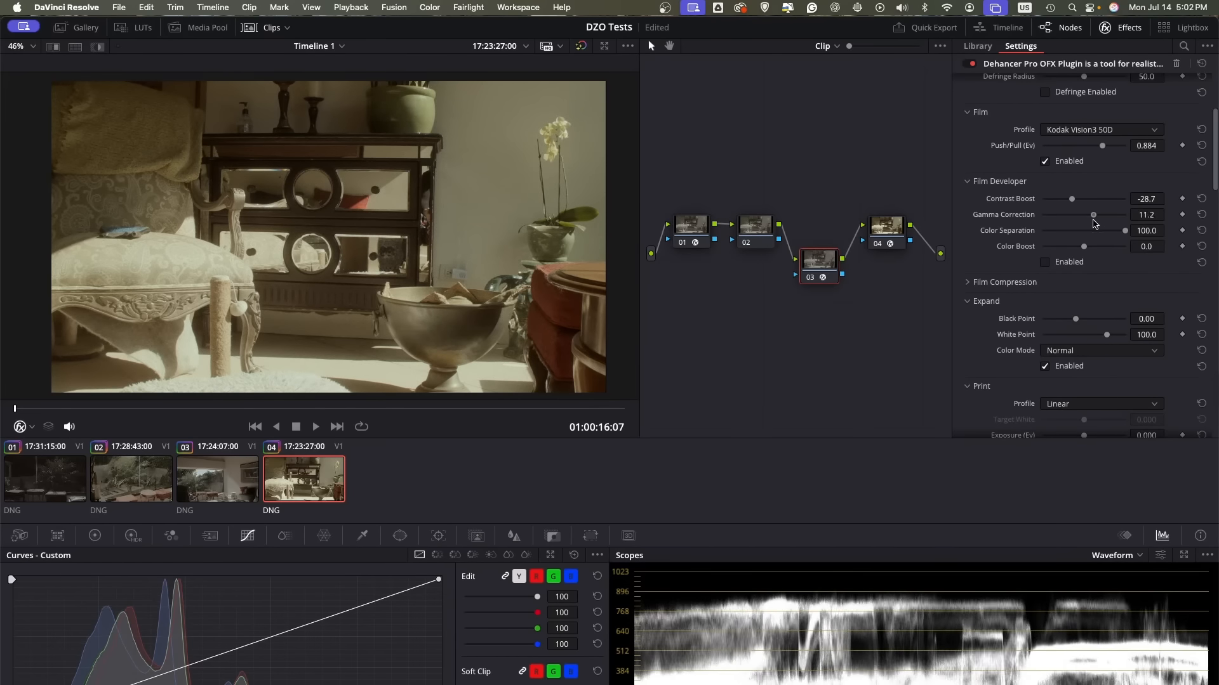
drag(1093, 217, 1113, 217)
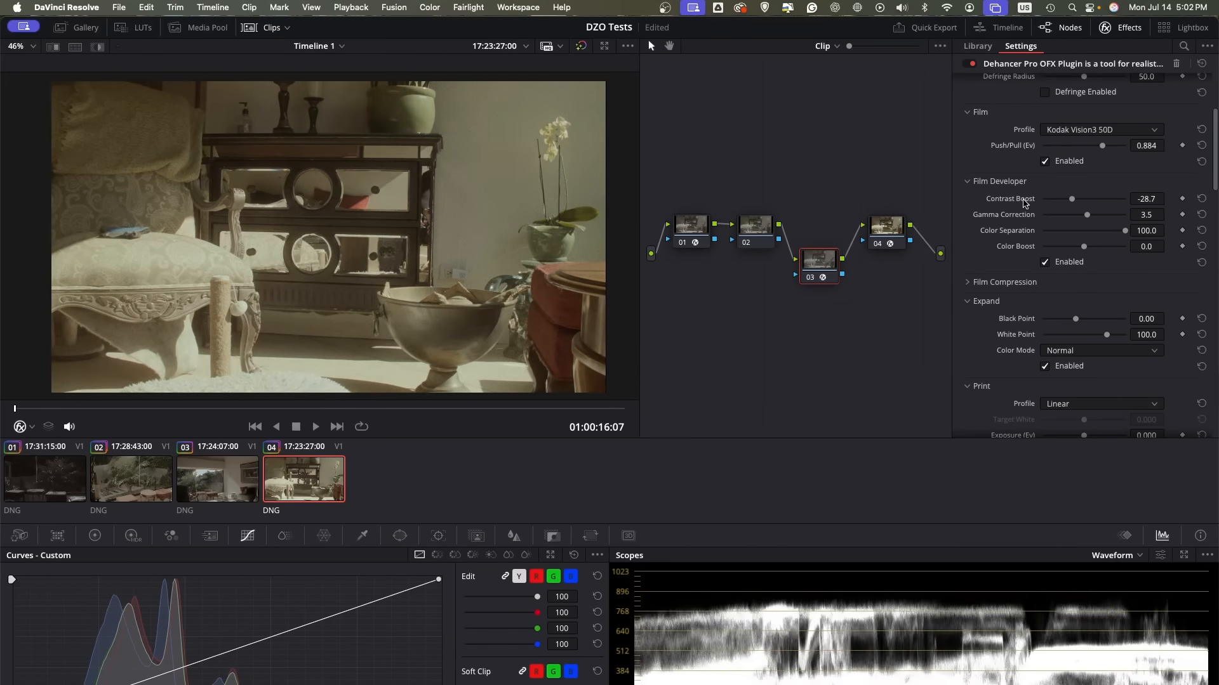
double_click(1023, 200)
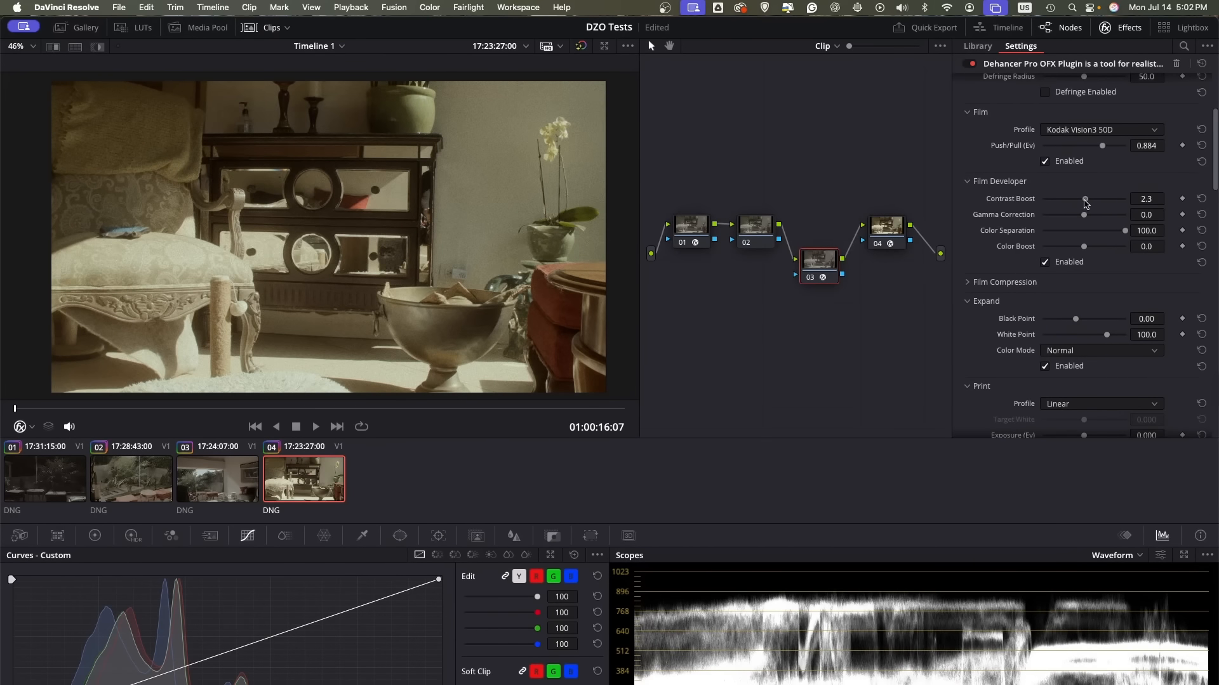
mouse_move(1090, 203)
mouse_down()
mouse_move(1146, 200)
mouse_move(999, 202)
mouse_move(1099, 203)
mouse_move(1086, 219)
mouse_move(1025, 219)
mouse_move(1136, 215)
mouse_move(1089, 217)
mouse_move(1101, 218)
mouse_up()
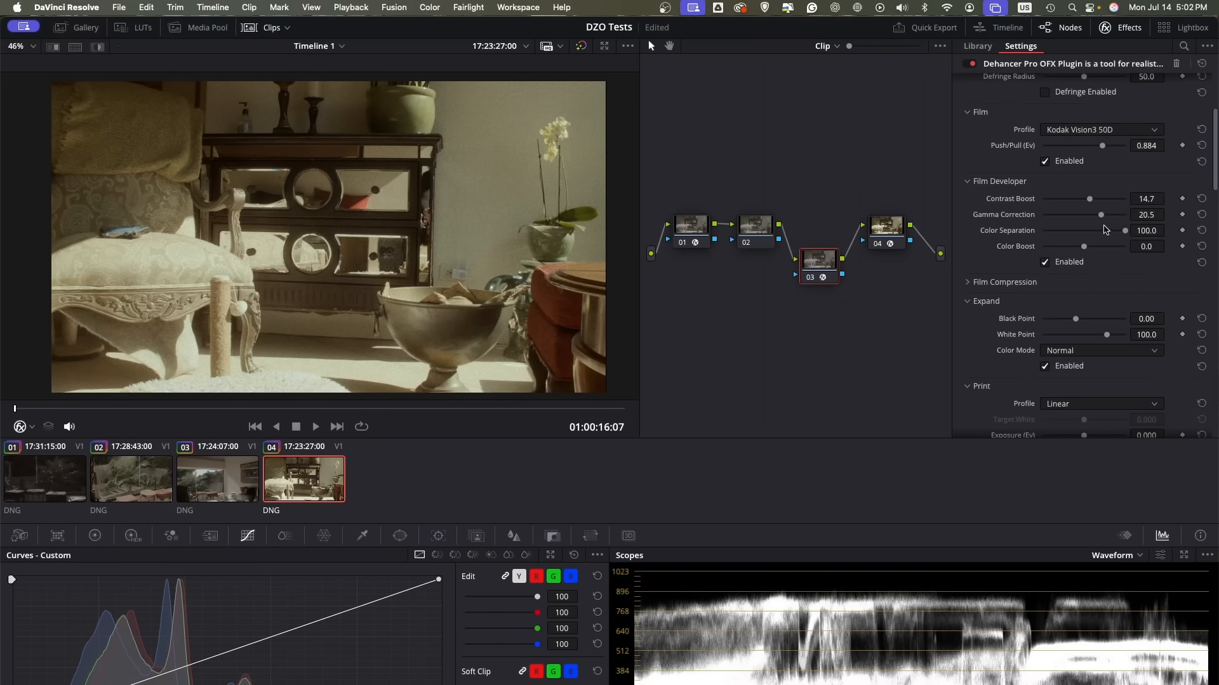
drag(1084, 247, 1117, 256)
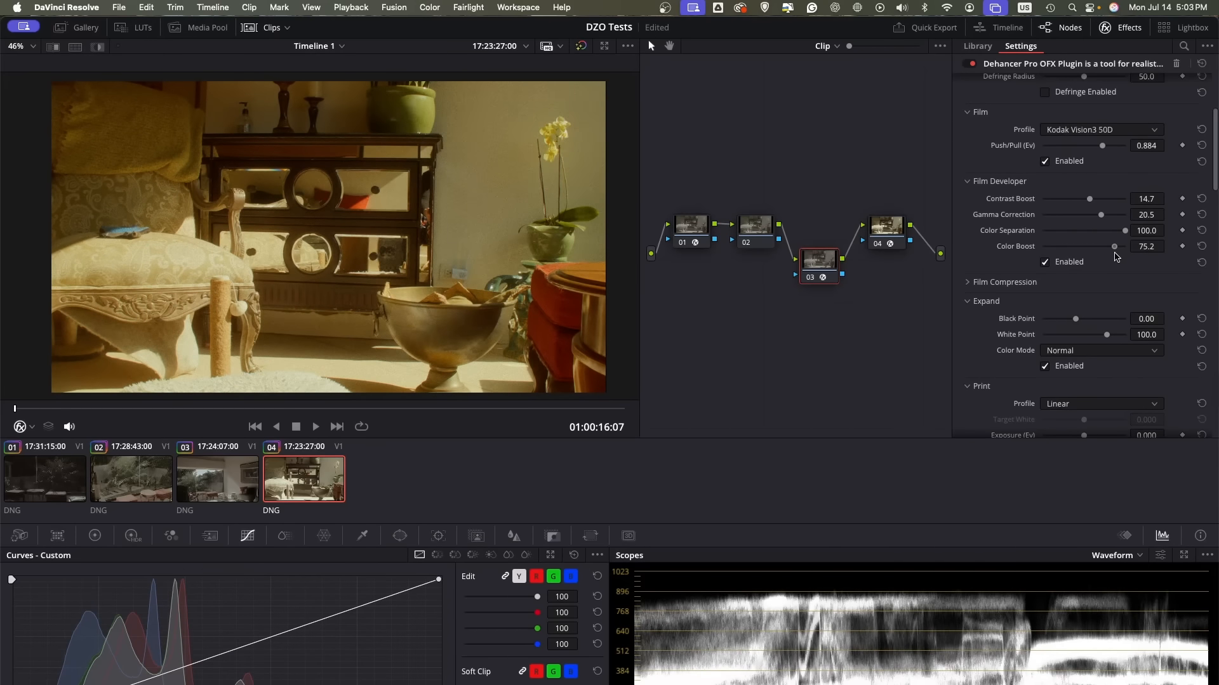
Expand Film Compression, toggle it on and off repeatedly to compare its effect on the image, and leave it enabled
scroll(962, 254, down, 3)
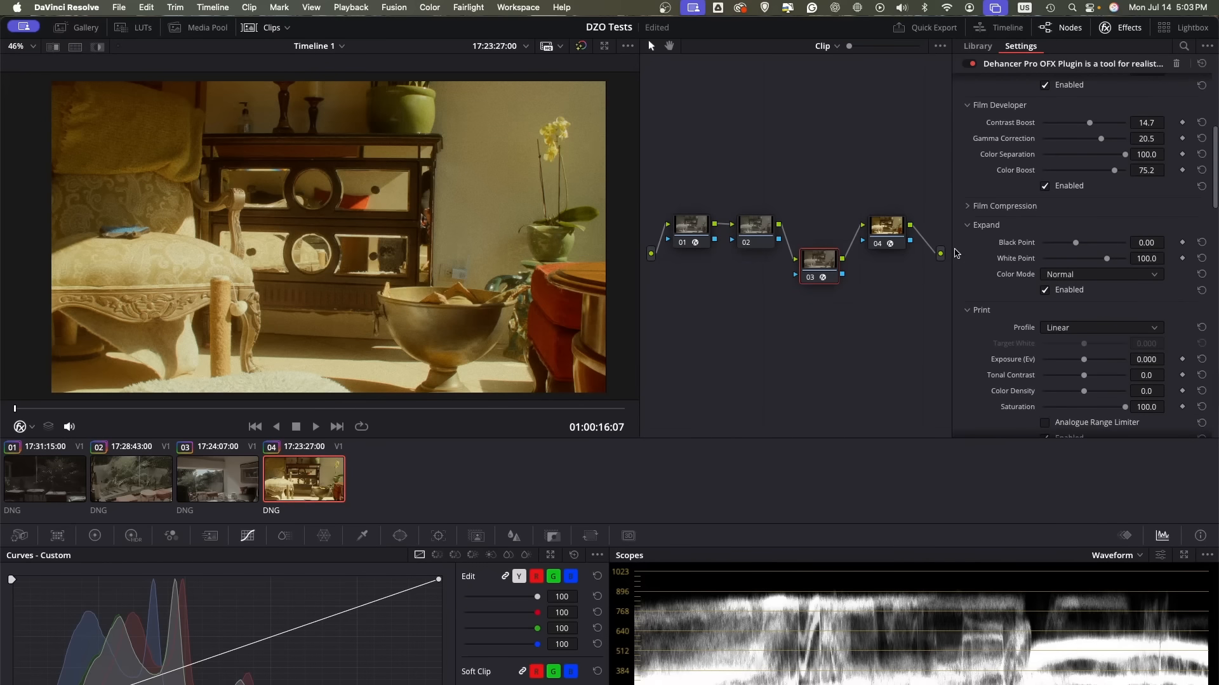
click(966, 208)
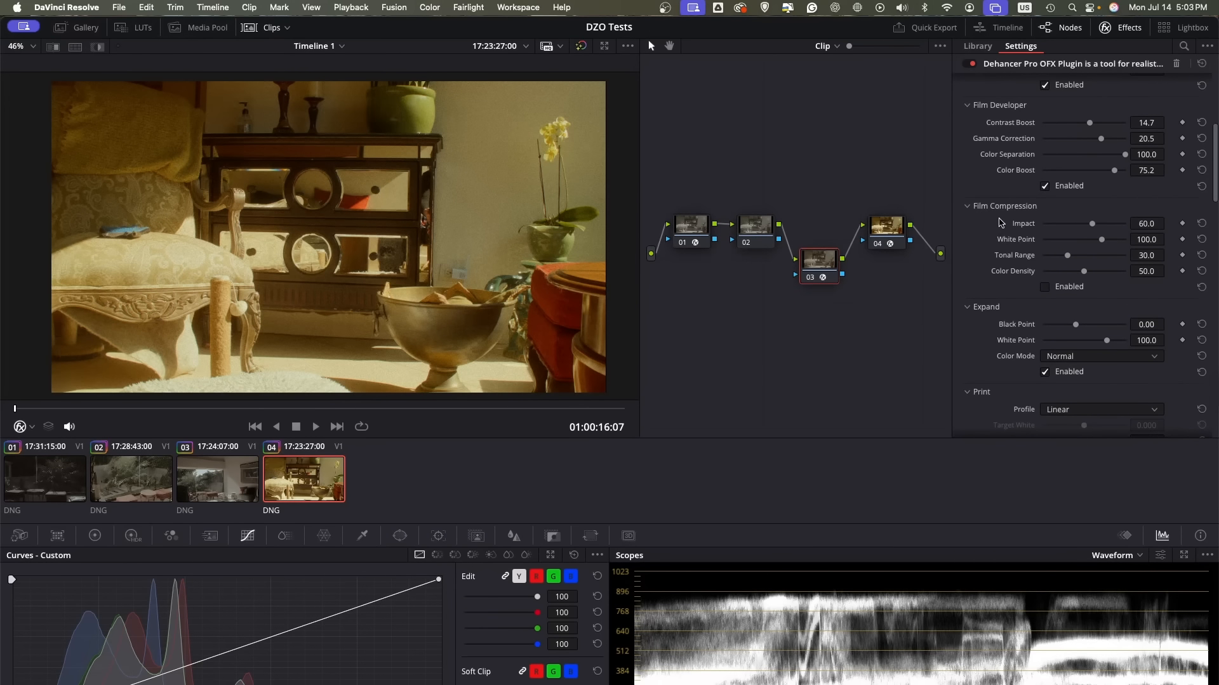
click(1044, 287)
click(1045, 289)
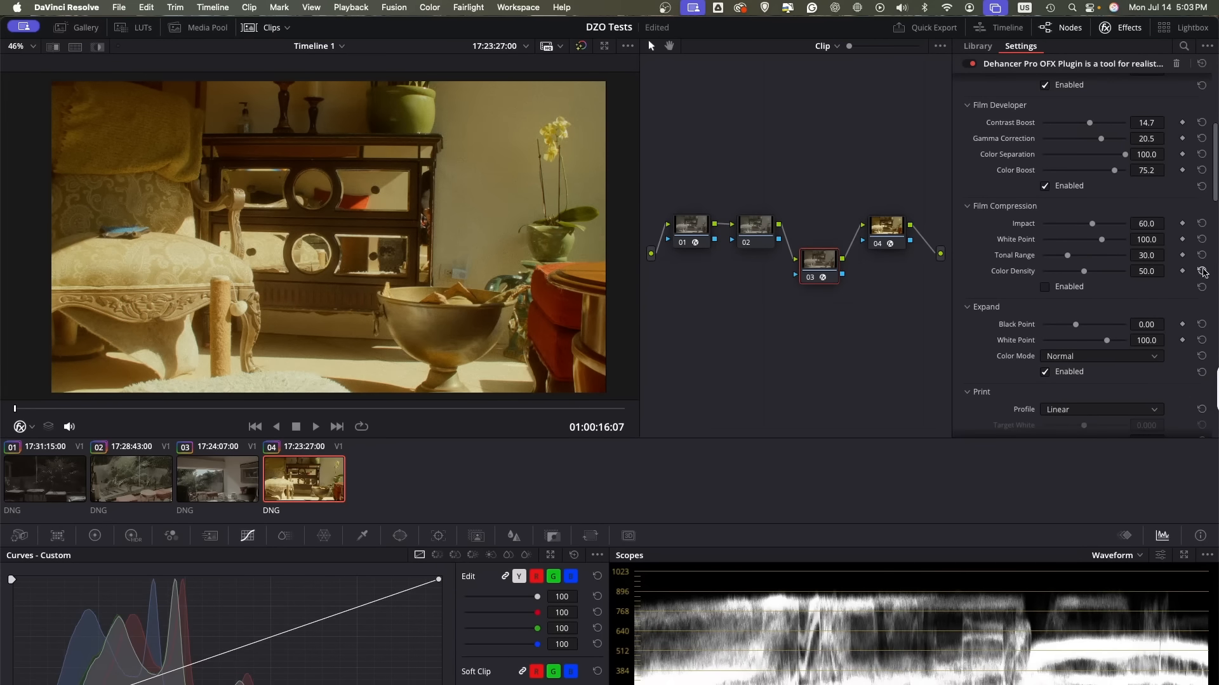
click(1045, 291)
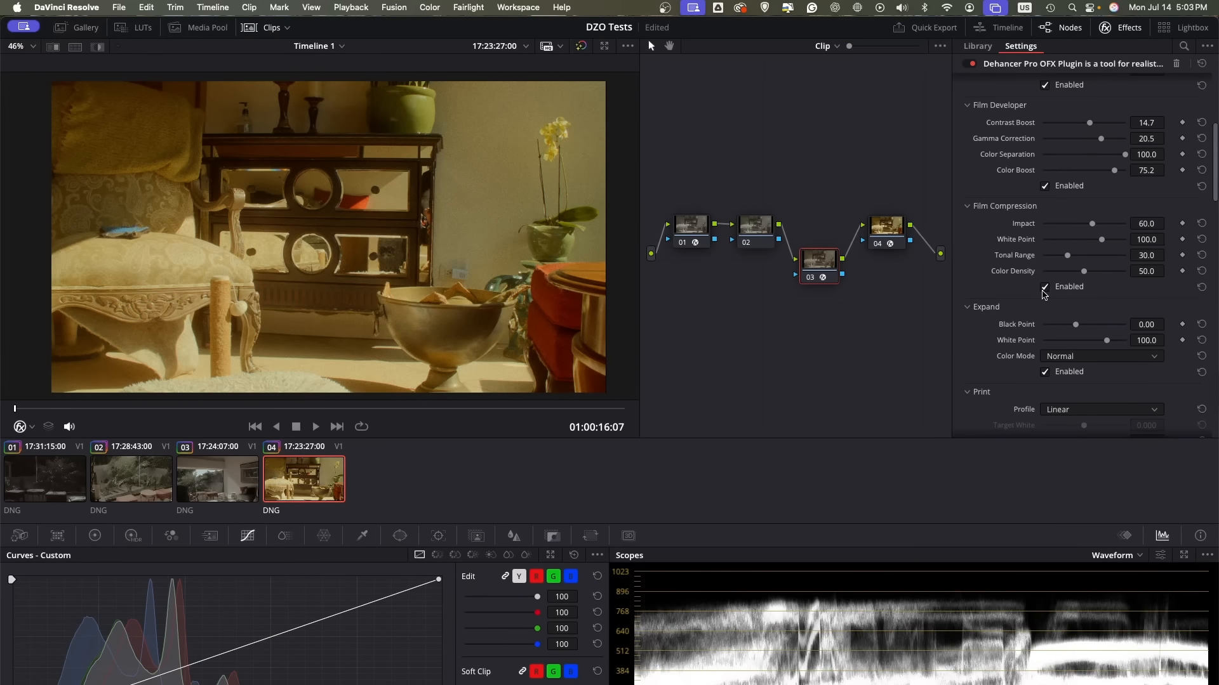
click(1044, 291)
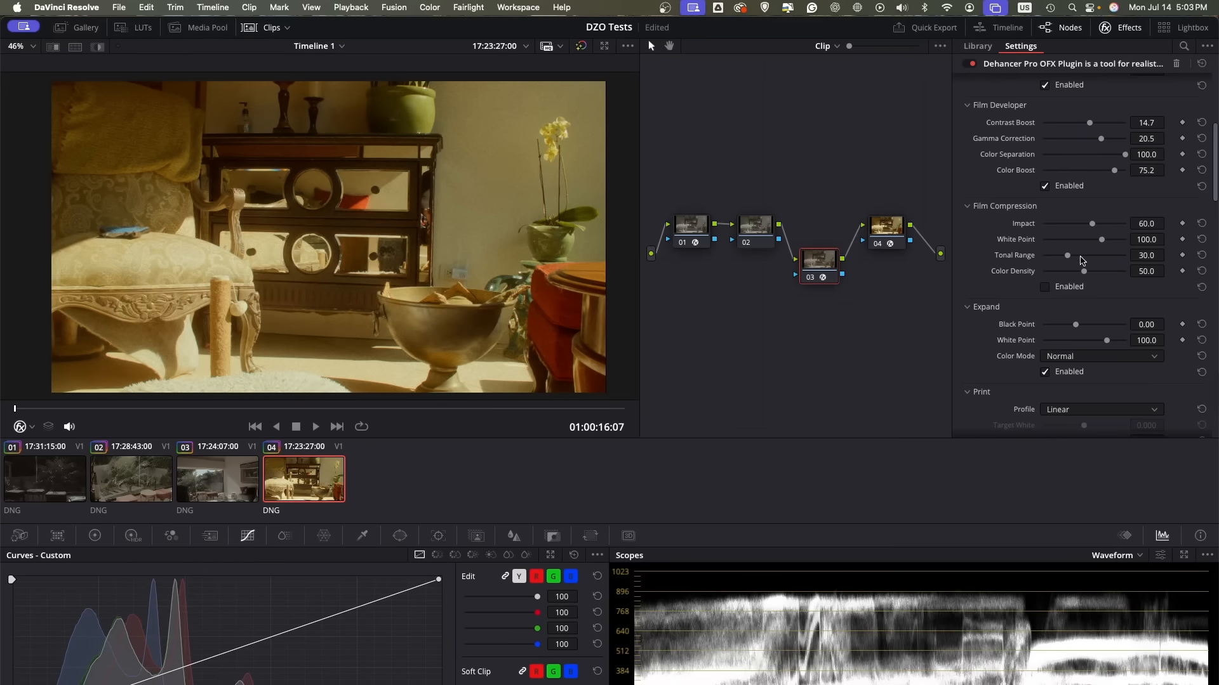
click(1045, 288)
click(1045, 288)
click(1044, 289)
click(1045, 288)
click(1045, 288)
click(1045, 288)
click(1045, 288)
click(1045, 288)
click(1045, 288)
click(1045, 288)
click(1045, 288)
click(1046, 288)
click(1045, 288)
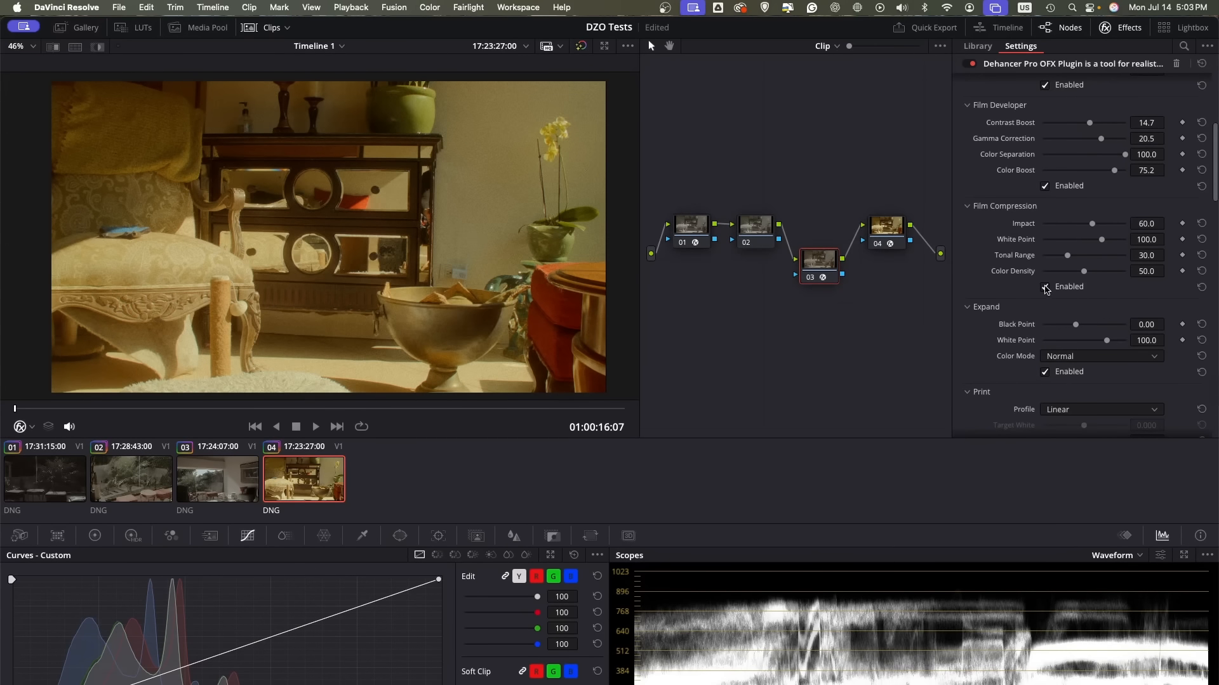
click(1046, 289)
click(1046, 289)
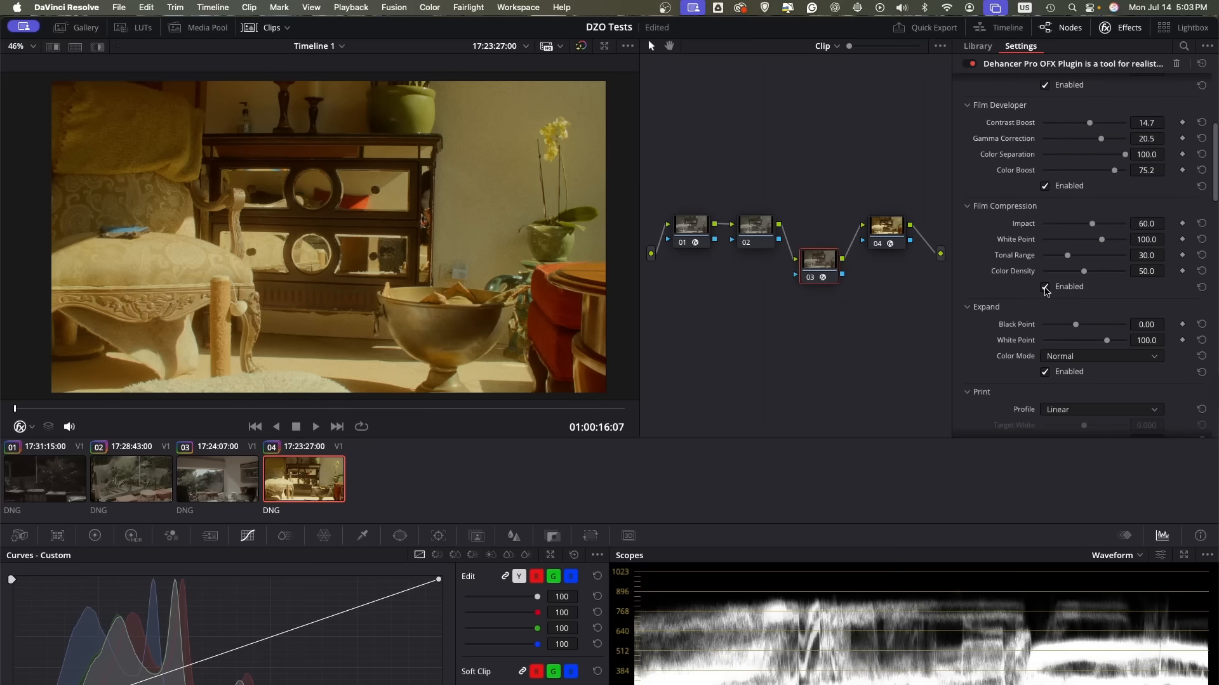
click(1045, 289)
click(1046, 288)
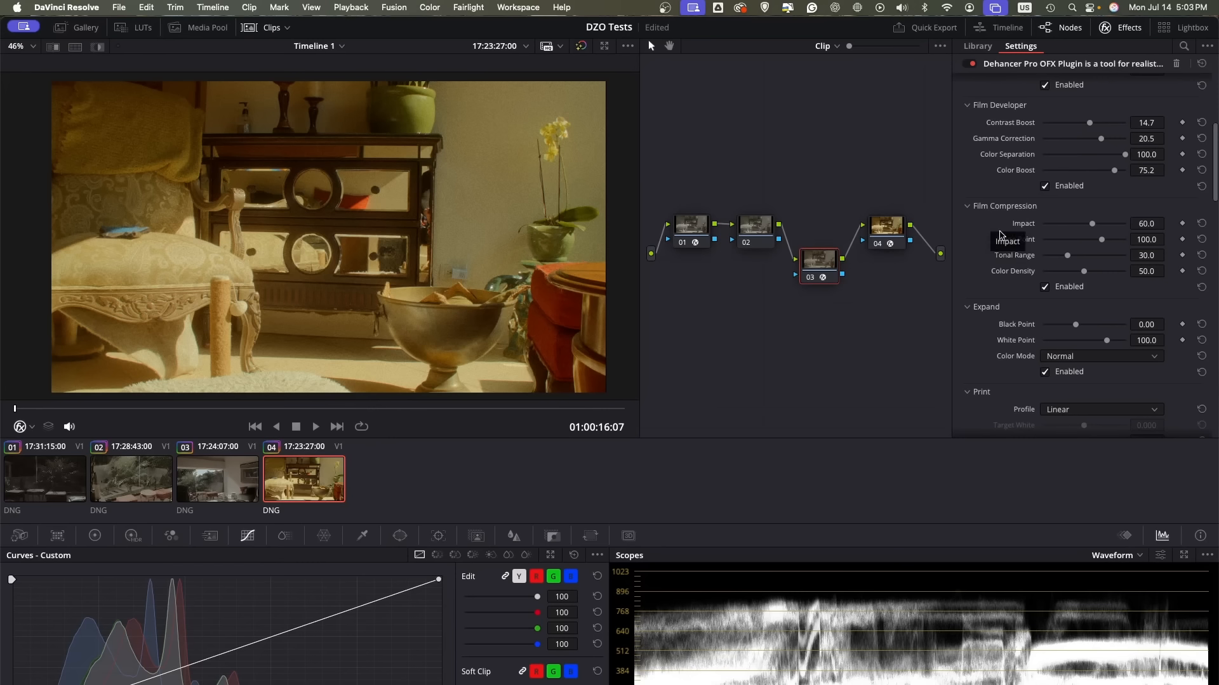
Try the Film Compression Impact at both extremes of its range, then reset it to its default
drag(1091, 225, 1161, 228)
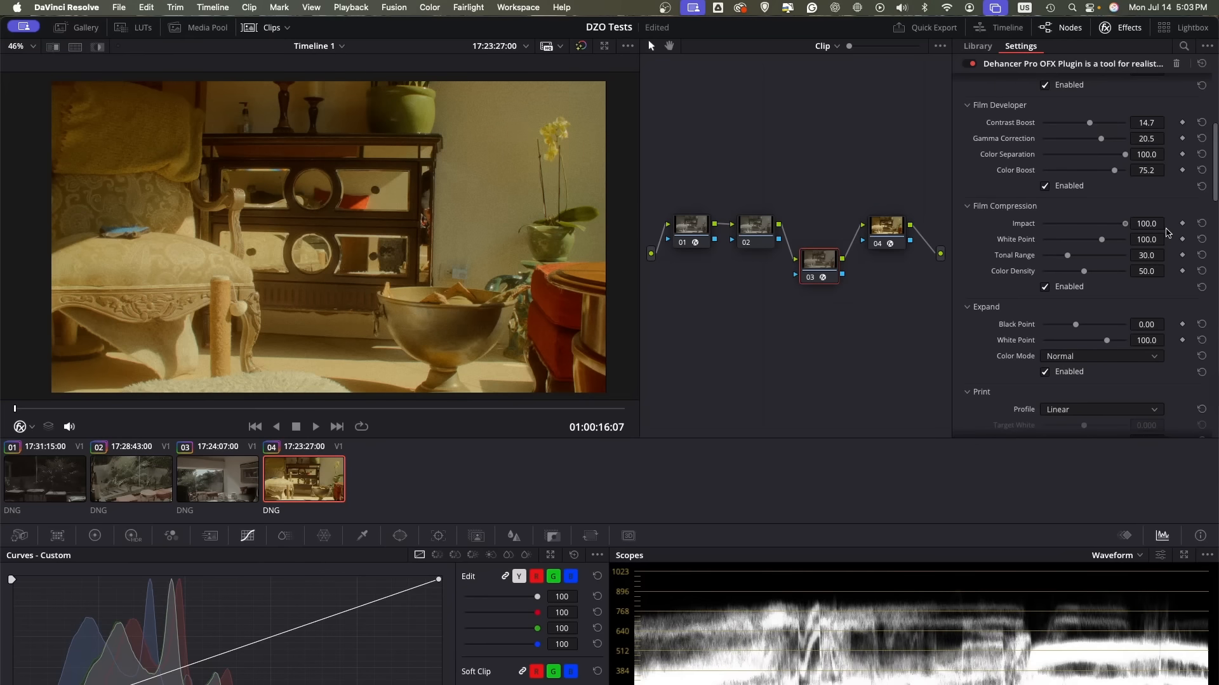
drag(1149, 235, 987, 230)
click(1202, 224)
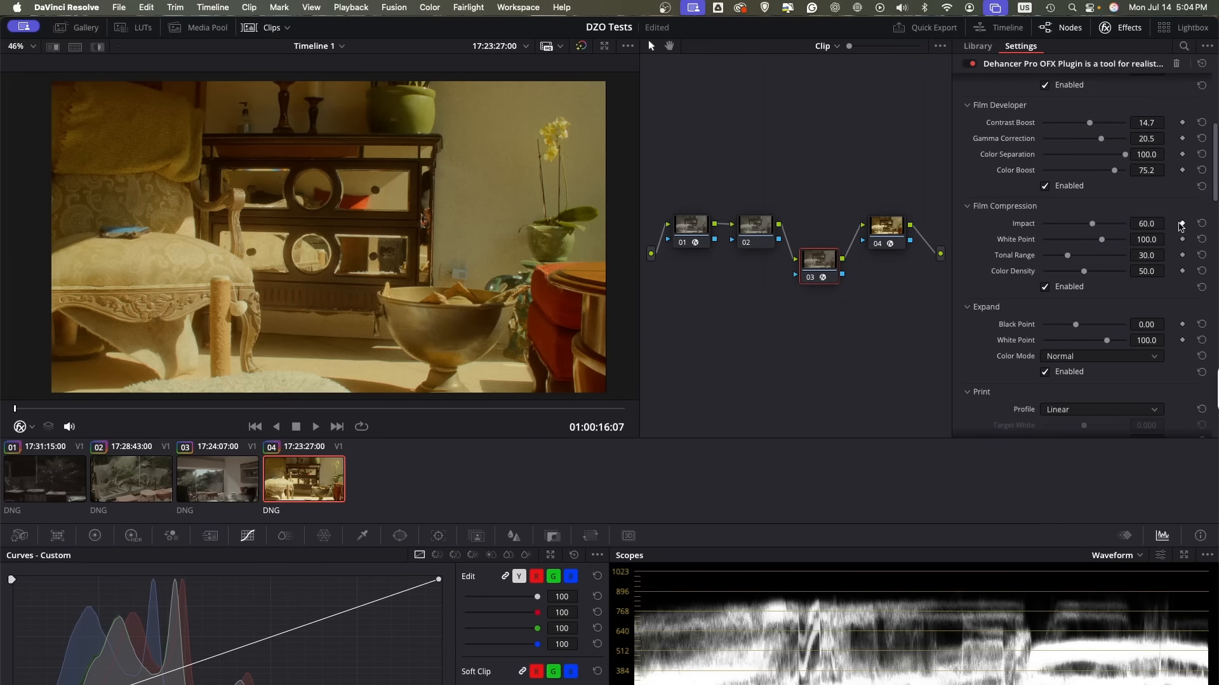
Set Film Compression to about 66.7 Impact, 77.7 White Point, 76.0 Tonal Range and 86.0 Color Density
mouse_move(1091, 225)
mouse_down()
mouse_move(1017, 229)
mouse_move(1116, 230)
mouse_move(1100, 233)
mouse_up()
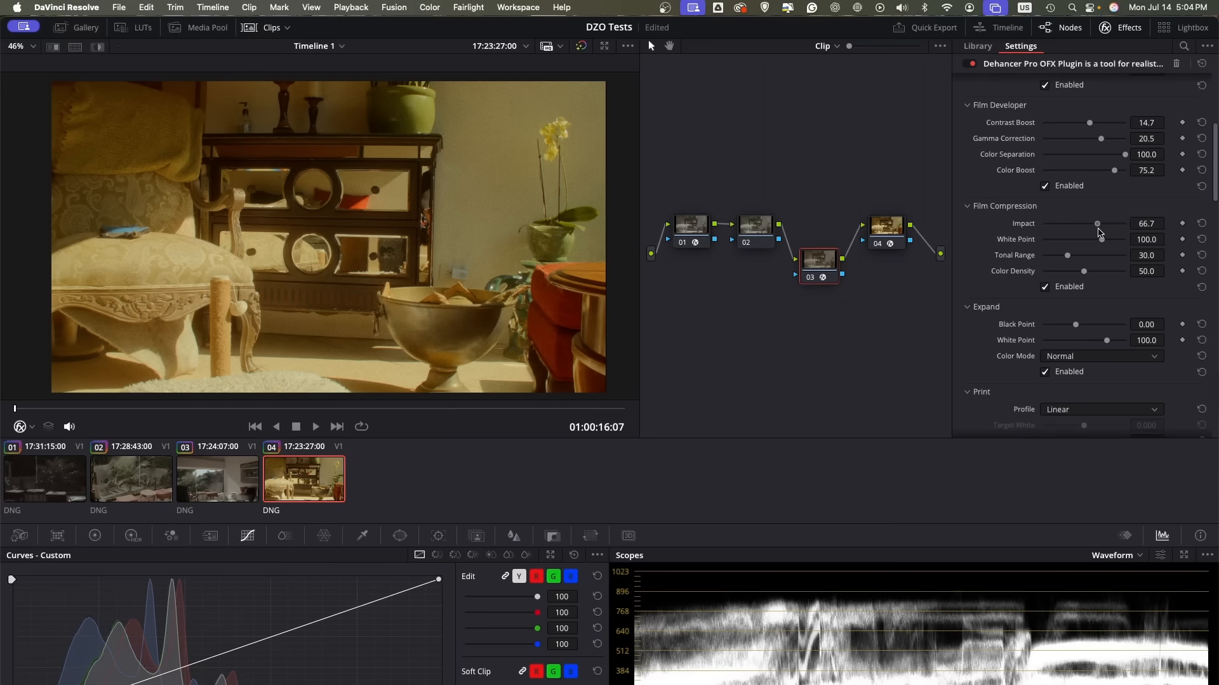
drag(1102, 243, 1115, 275)
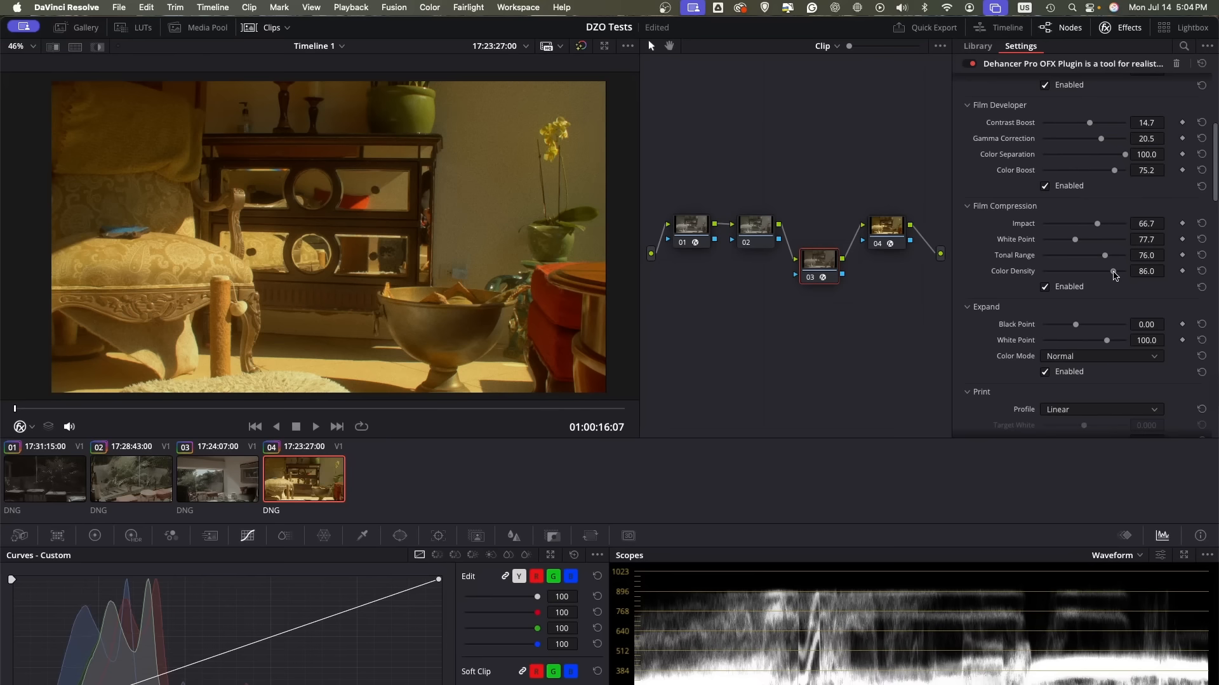
Try the Cineon Film Log print profile, and settle on Kodak 2383 Print Film
scroll(1061, 260, down, 5)
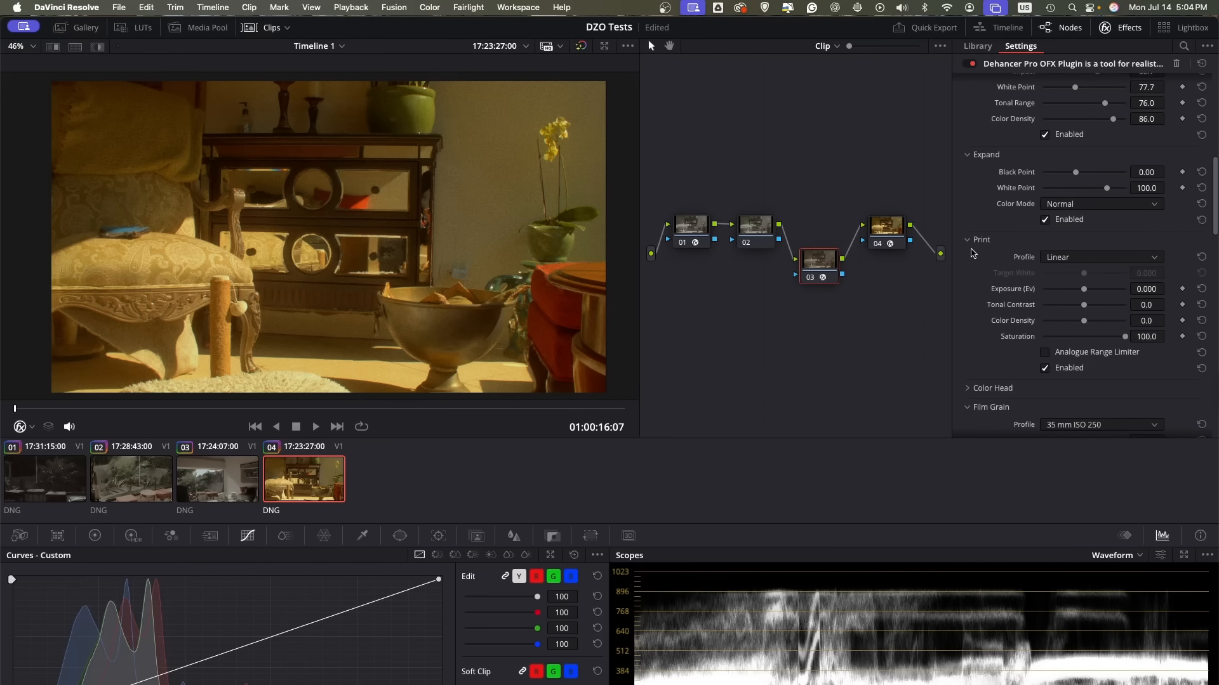
click(1070, 259)
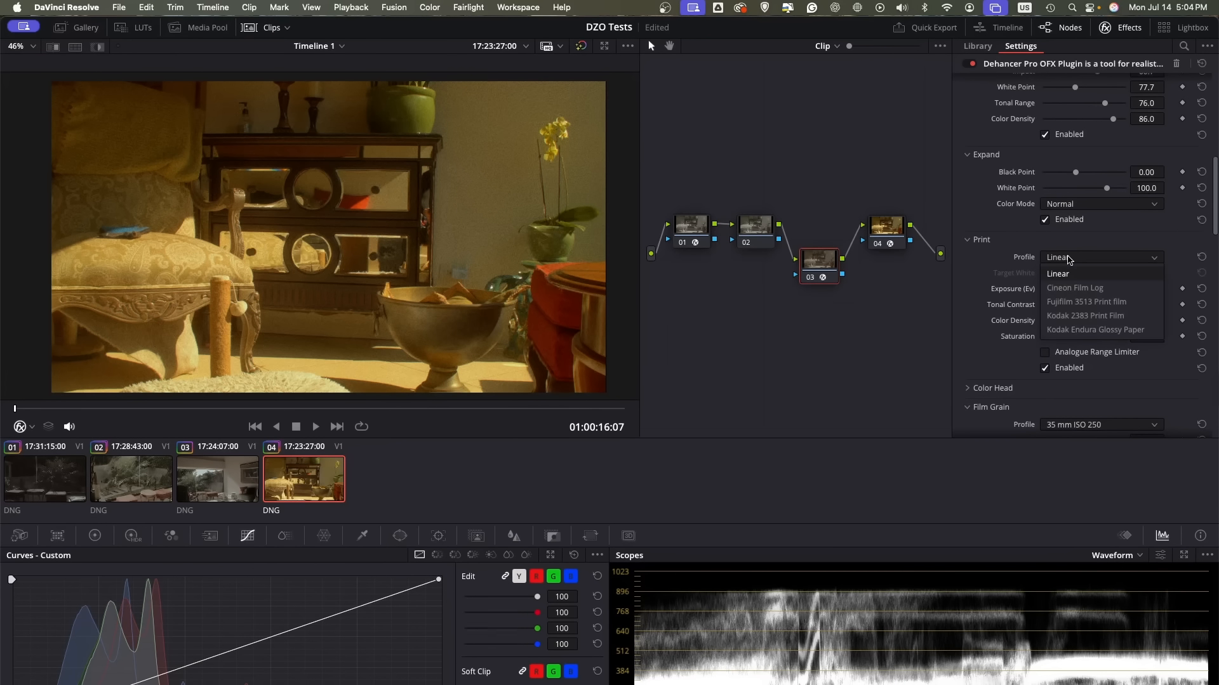
click(1066, 291)
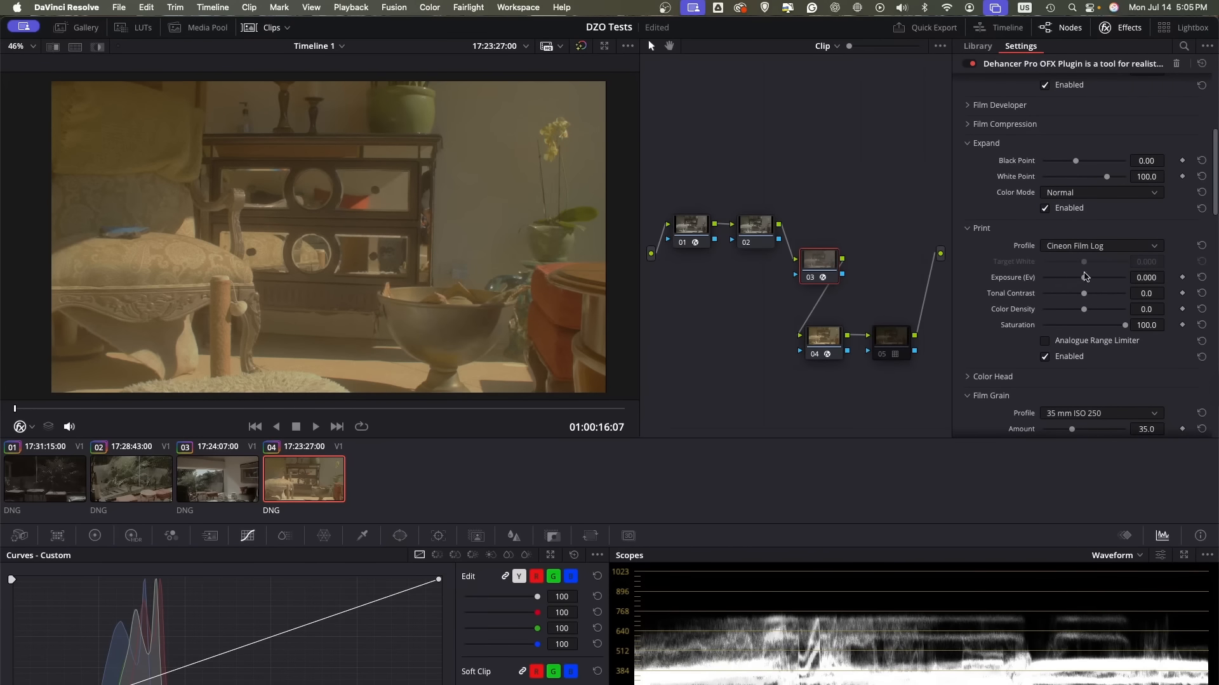
click(1085, 246)
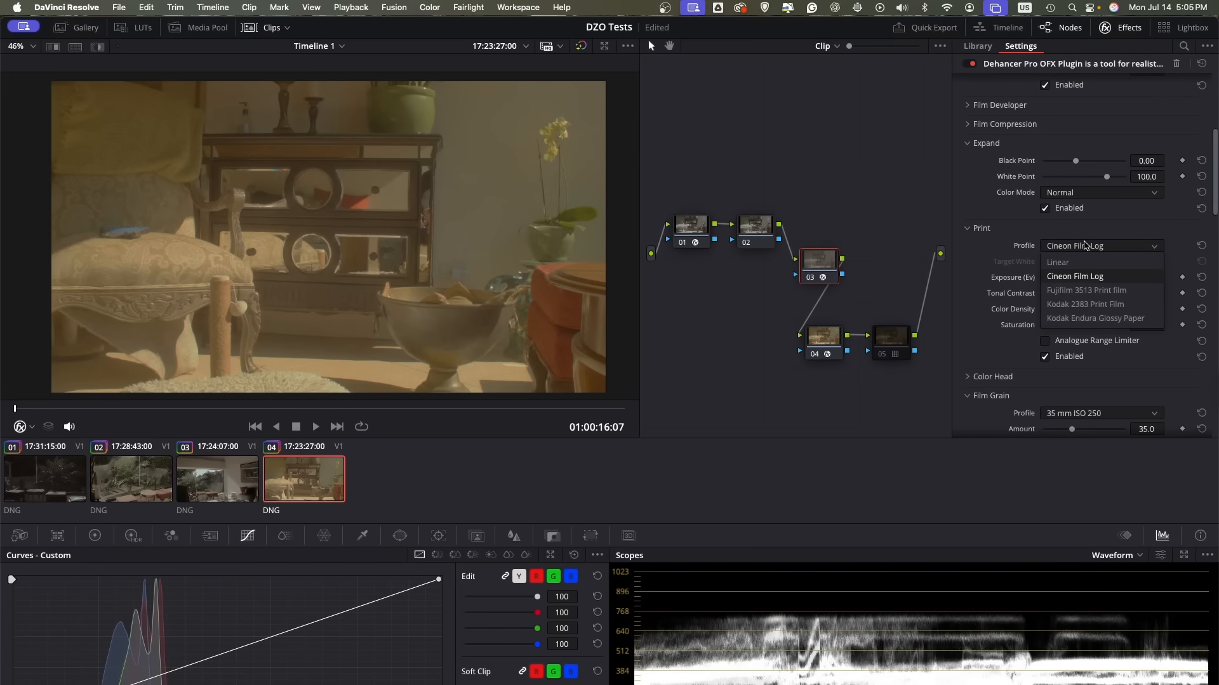
click(1069, 307)
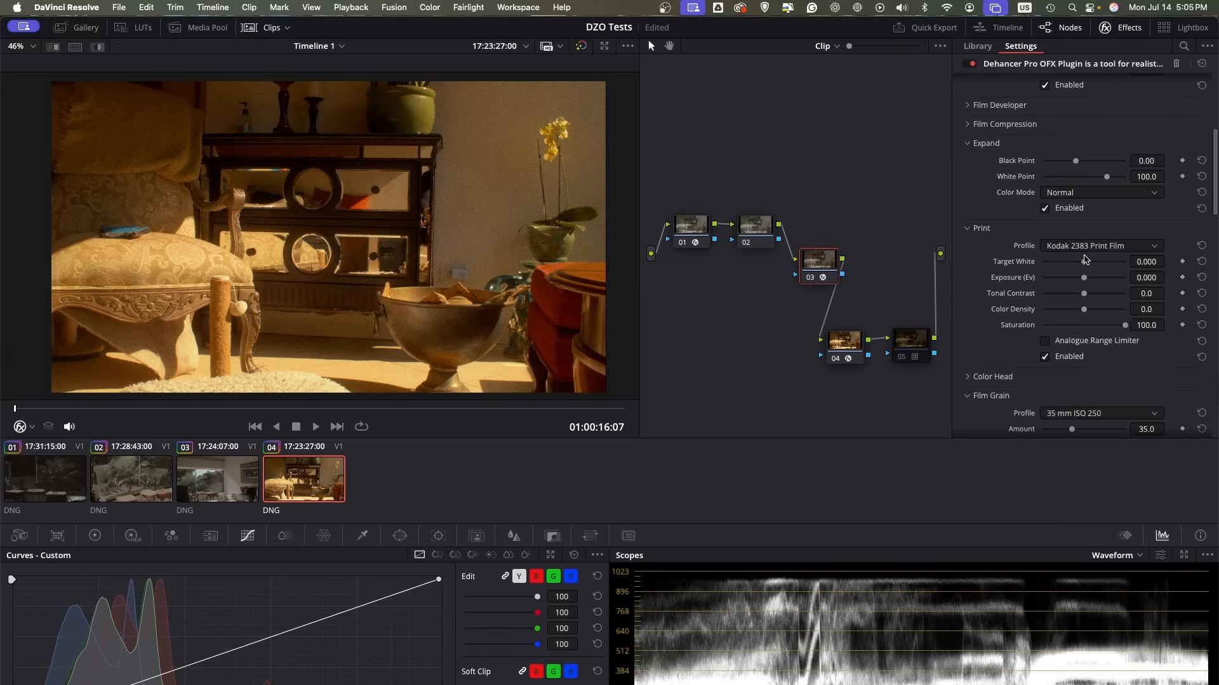
Set the print's Target White to about -0.047 and Exposure to about 0.442, and enable the Analogue Range Limiter
mouse_move(1084, 262)
mouse_down()
mouse_move(1105, 264)
mouse_move(1078, 266)
mouse_move(1089, 266)
mouse_move(1076, 280)
mouse_move(1092, 280)
mouse_up()
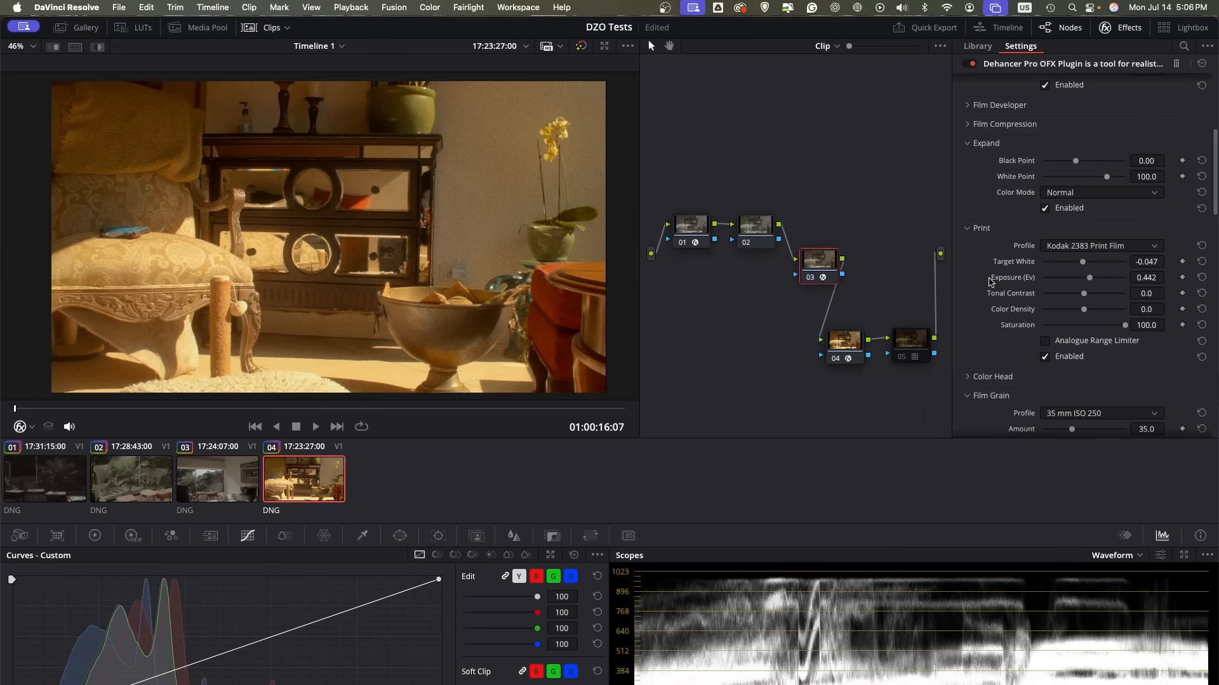
scroll(1015, 285, down, 3)
click(1044, 264)
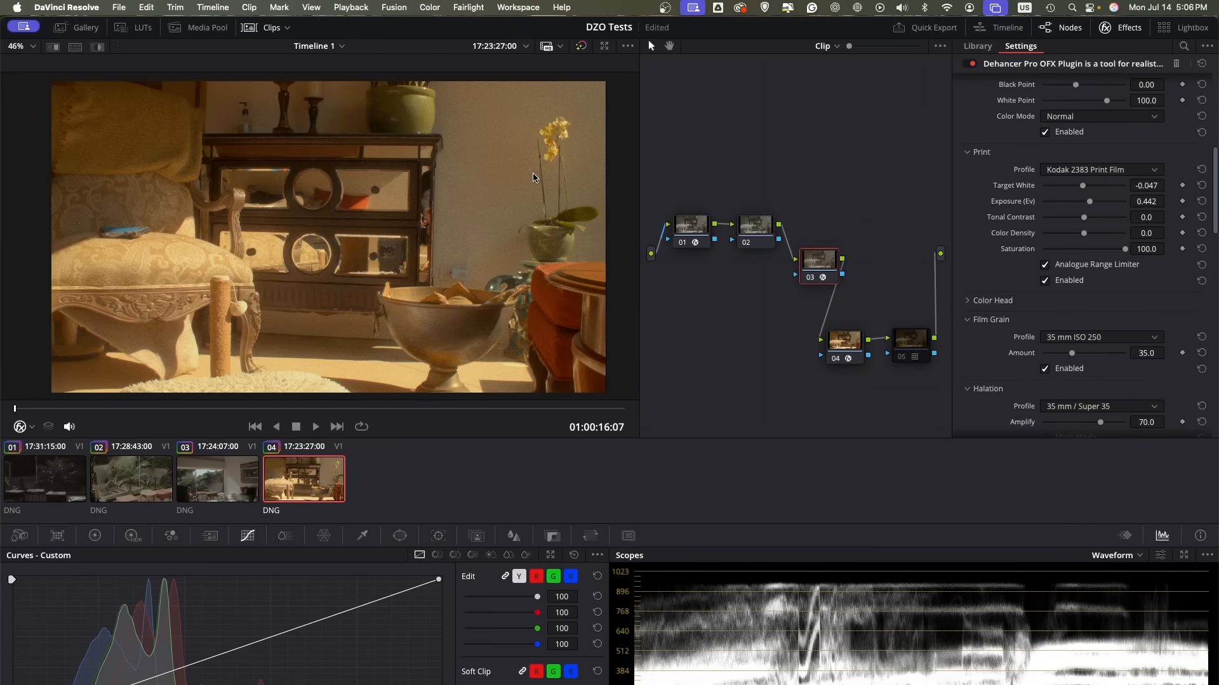
Toggle Film Grain off and back on to compare its effect on the image
scroll(1009, 281, down, 3)
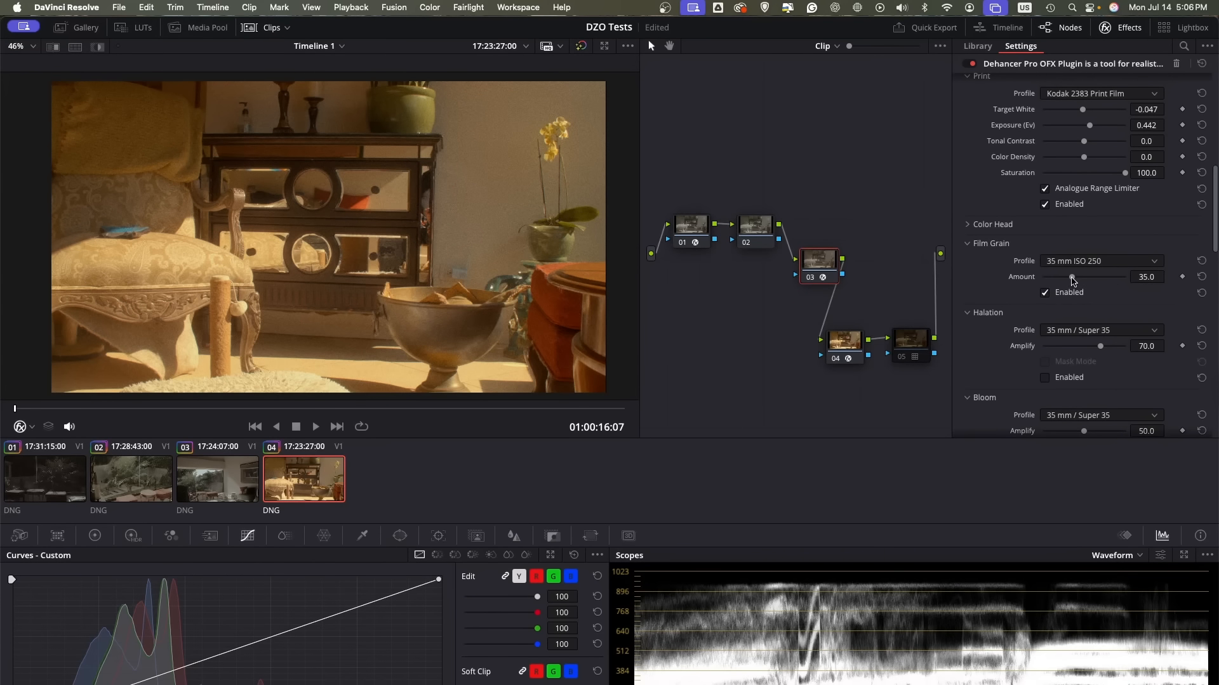
click(1045, 293)
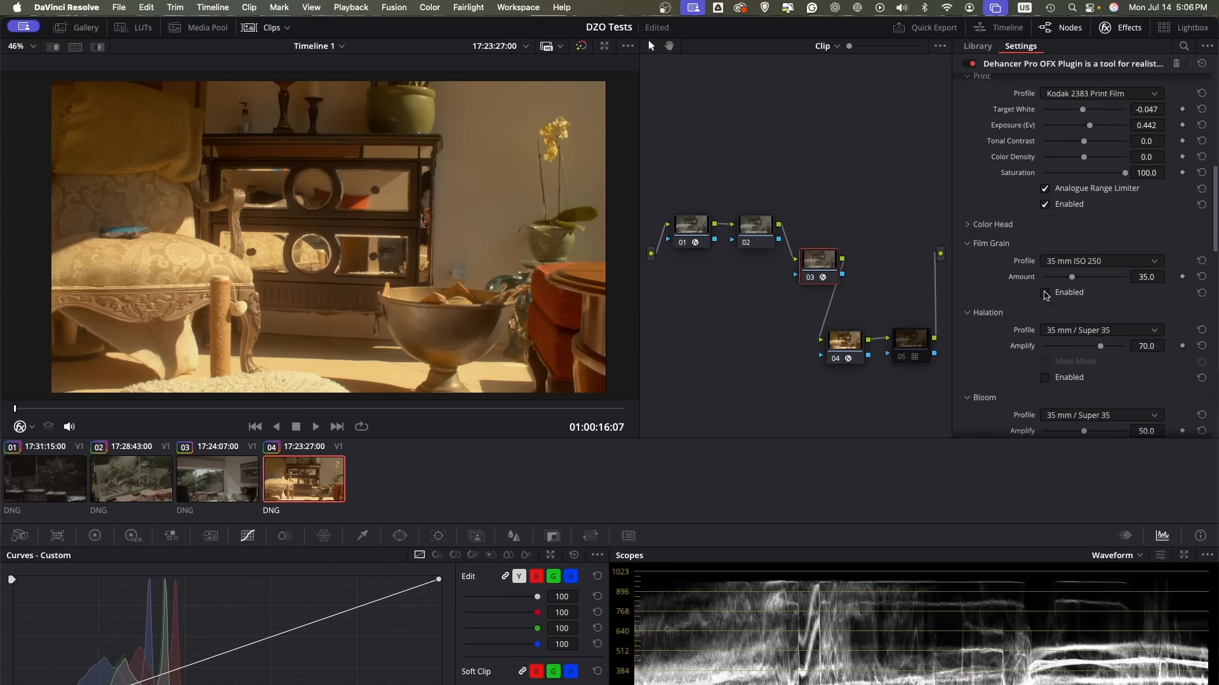
click(1044, 293)
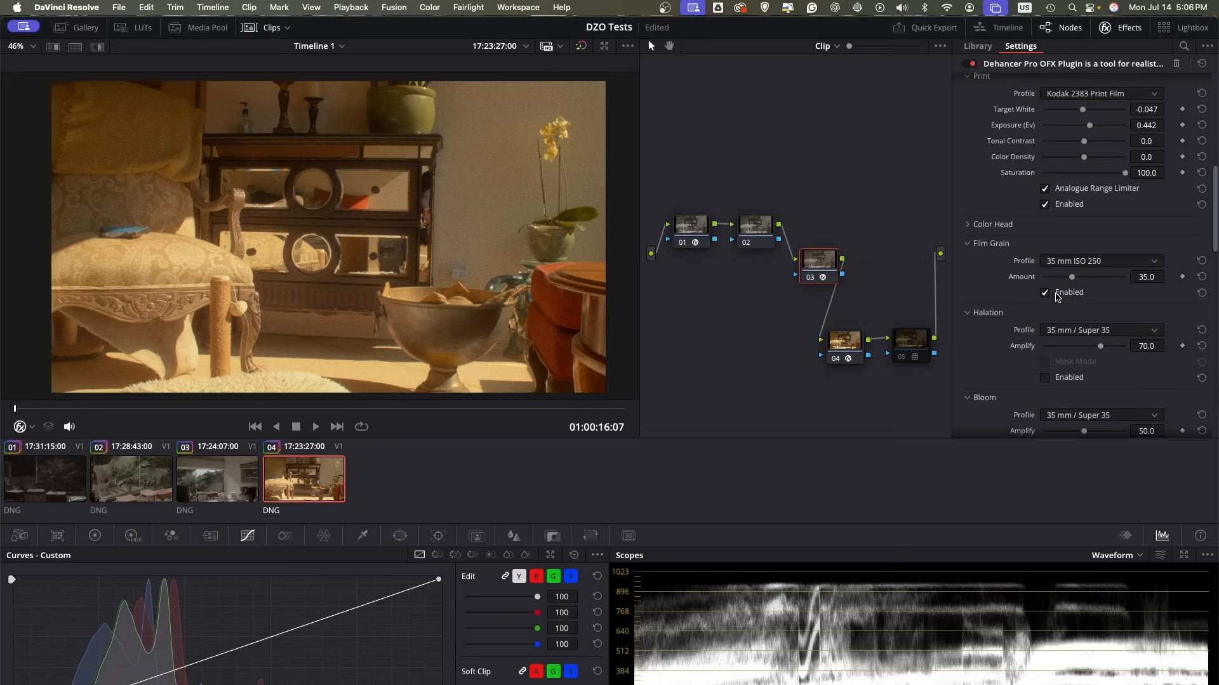
Try a Film Grain Amount of 5.0 on the 35 mm ISO 250 profile and play the clip to check it
click(1144, 278)
key(BackSpace)
key(BackSpace)
key(BackSpace)
key(BackSpace)
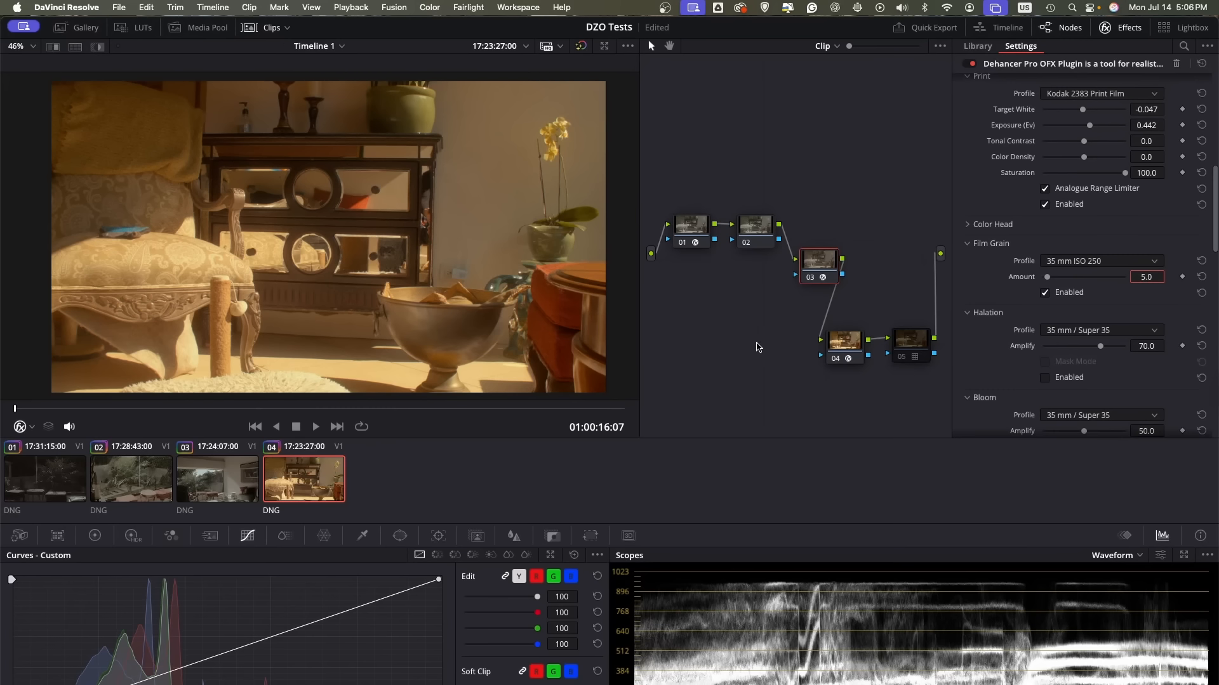
key(space)
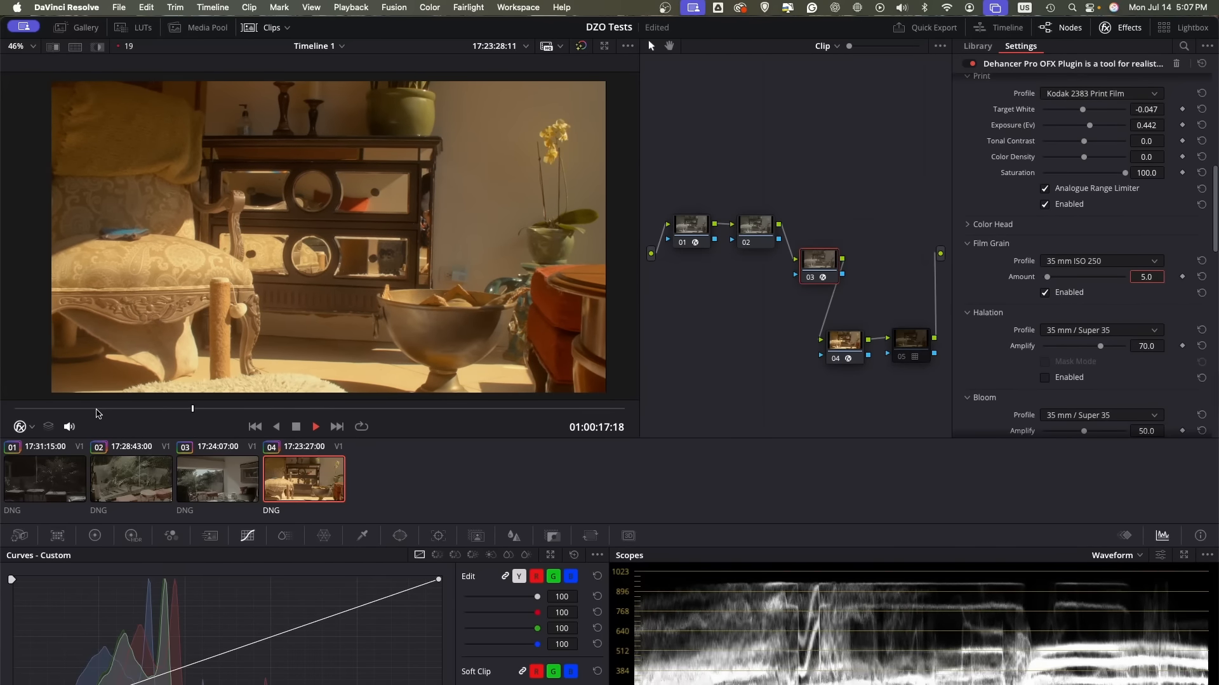
key(space)
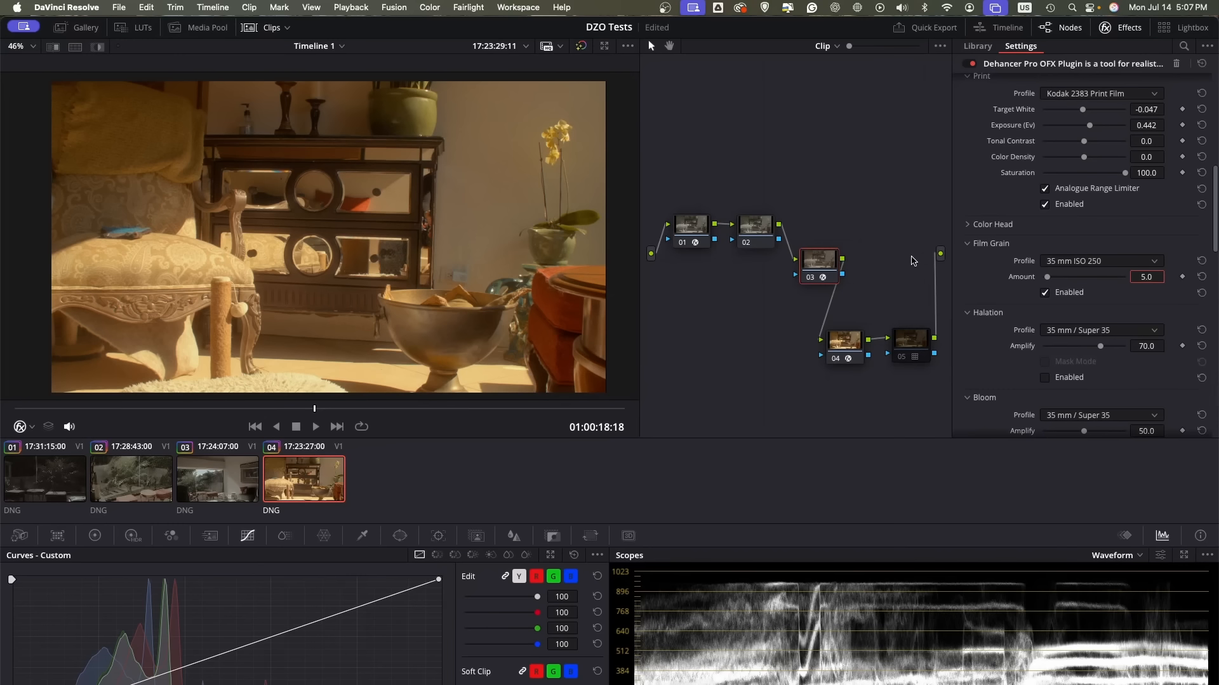
Try the 16 mm ISO 50, ISO 250 and ISO 500 grain profiles, lowering the Amount to 0 on ISO 500
click(1077, 263)
click(1079, 262)
click(1103, 262)
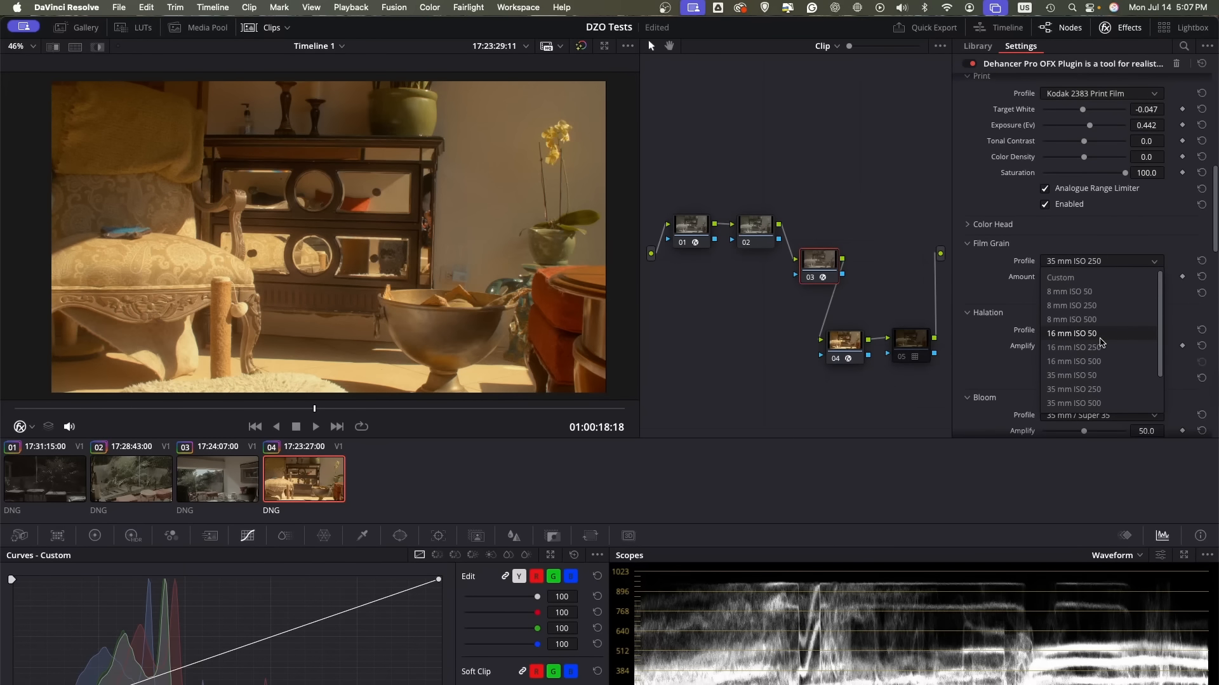
click(1100, 341)
click(1102, 263)
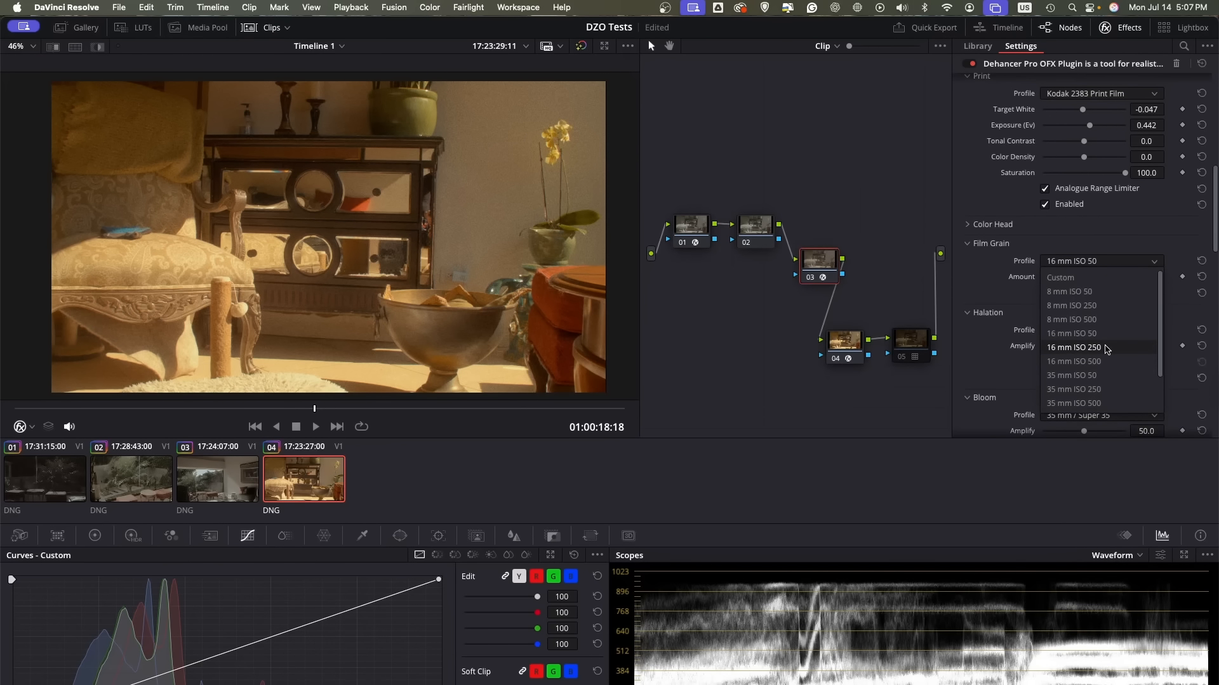
click(1105, 349)
click(1103, 261)
click(1107, 361)
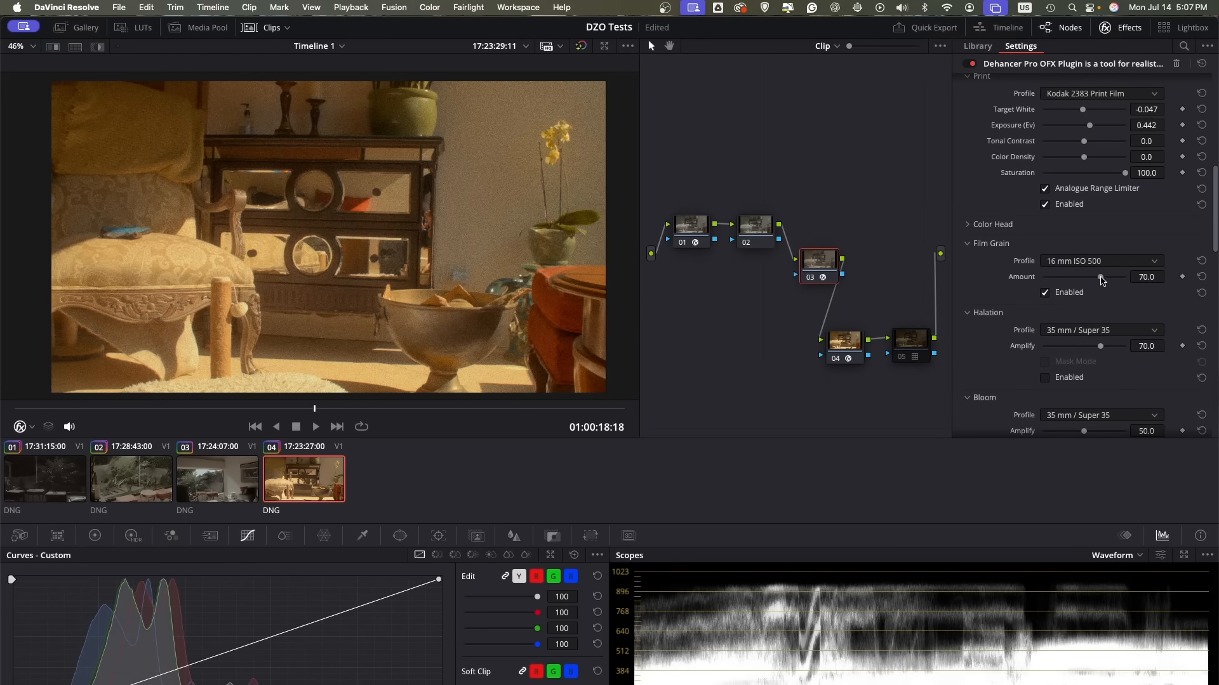
drag(1101, 280, 1040, 289)
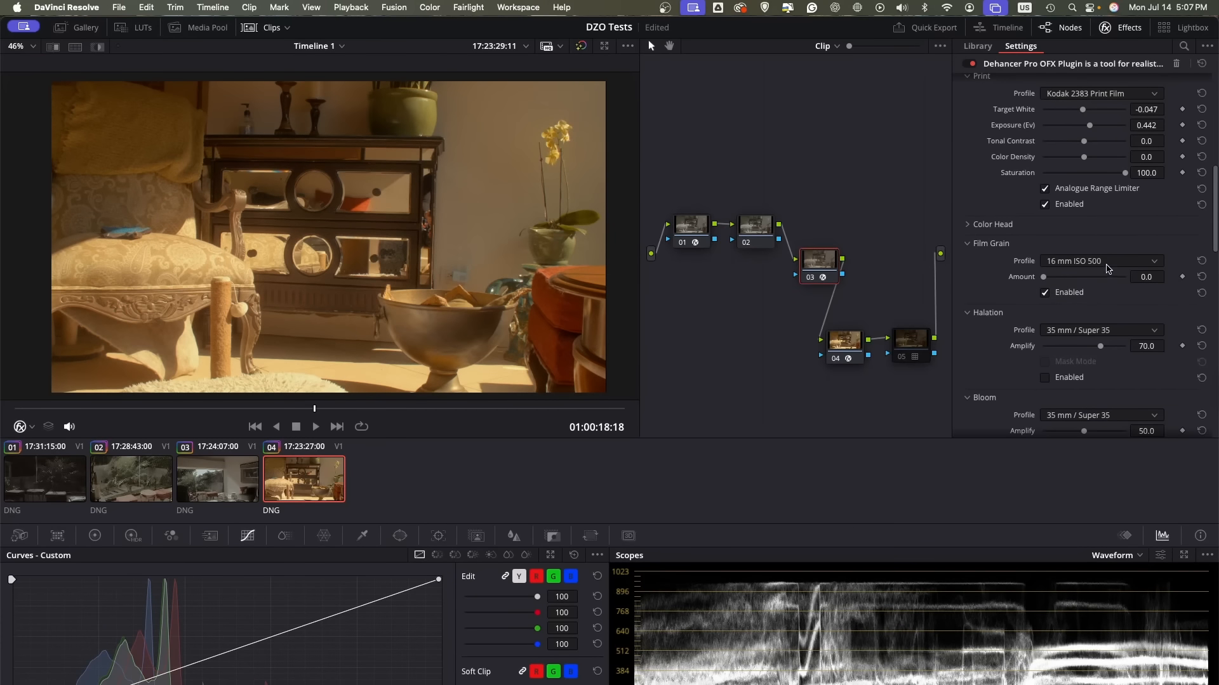
Compare the 16 mm ISO 50, ISO 250 and ISO 500 grain profiles again at their default amounts
click(1107, 263)
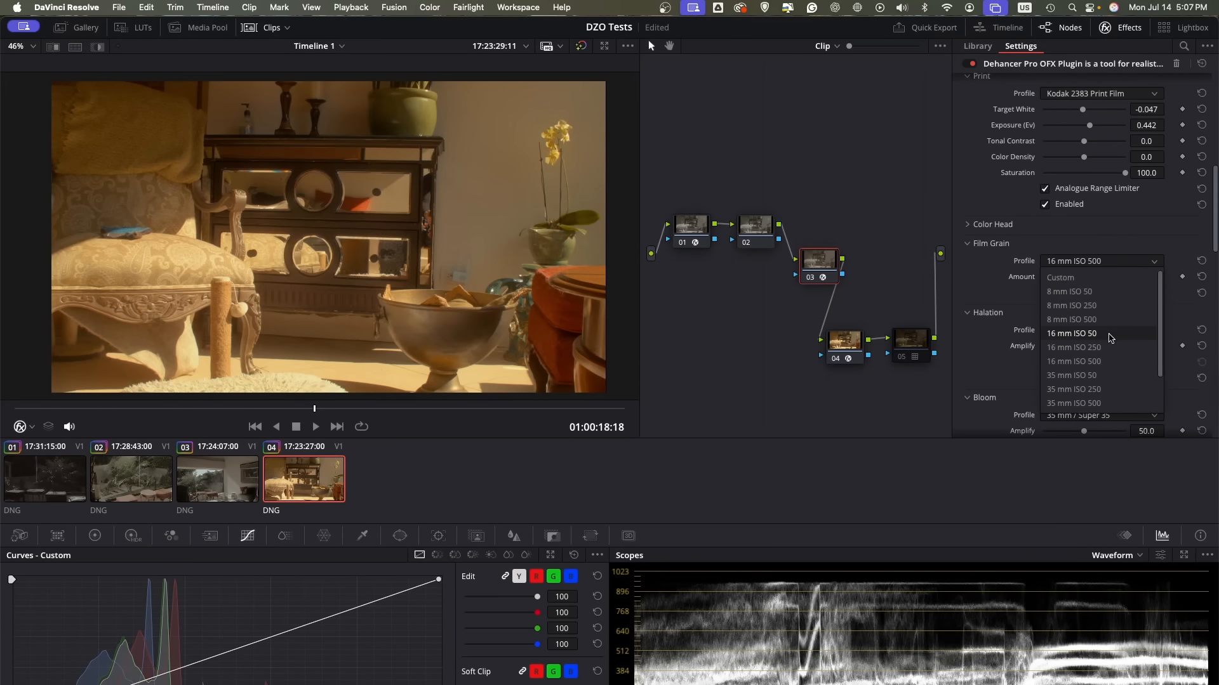
click(1109, 335)
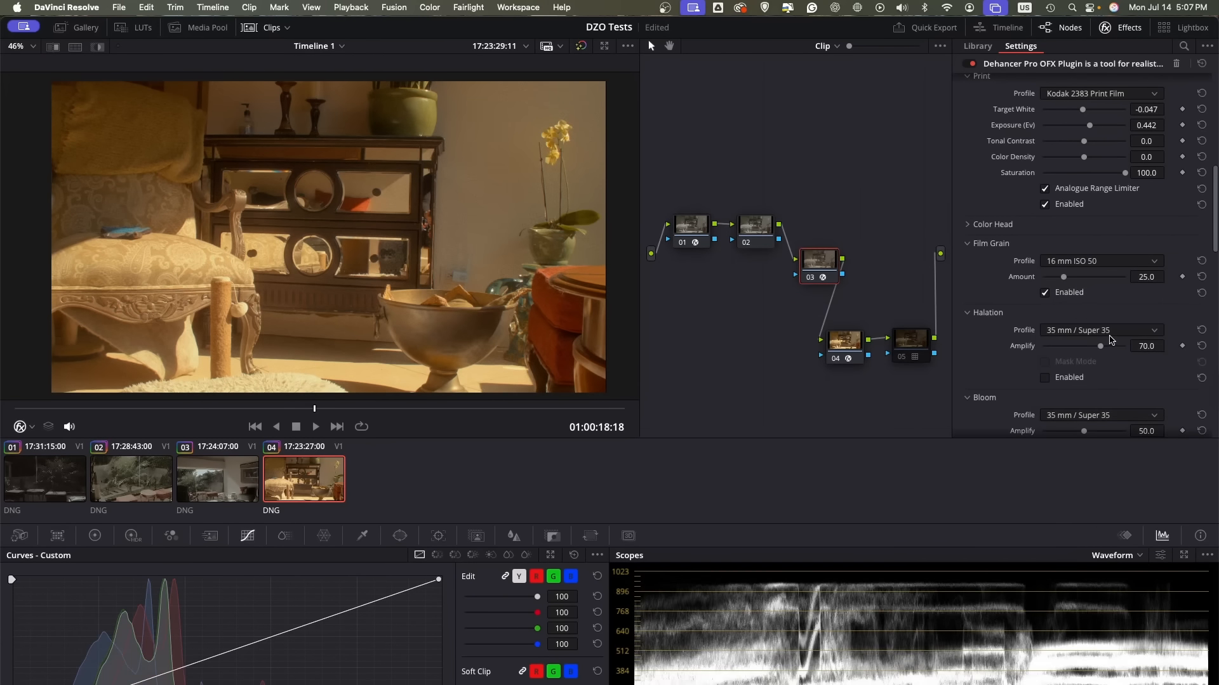
click(1099, 262)
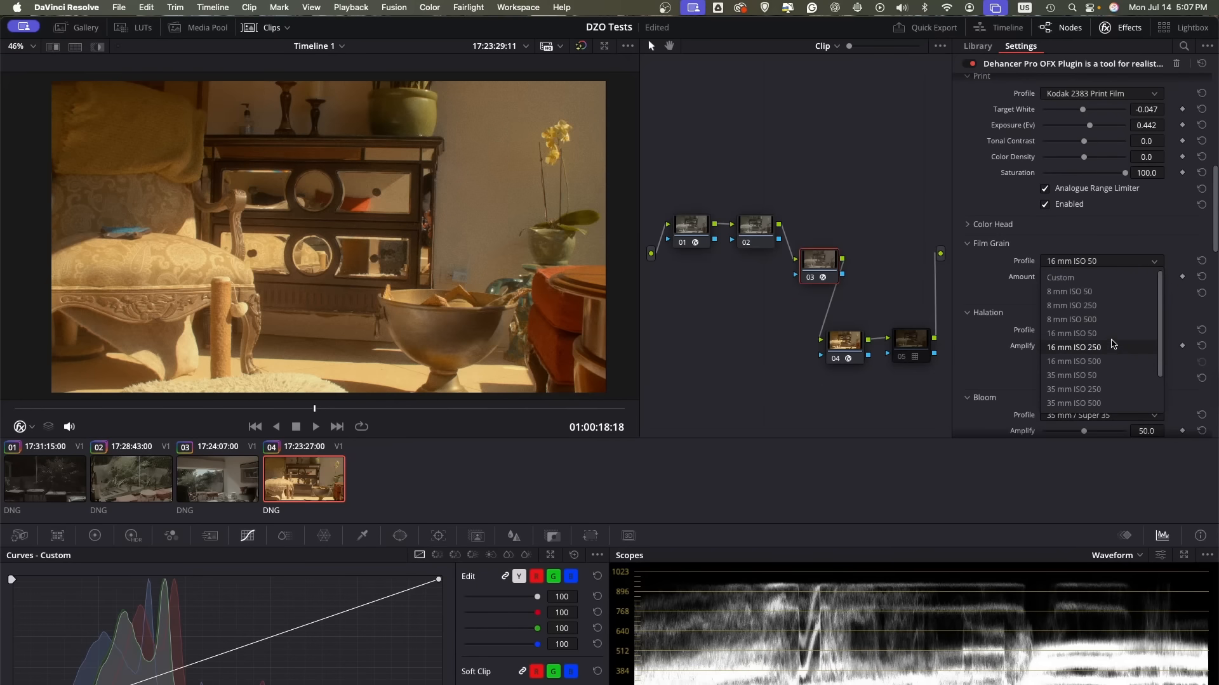
click(1111, 348)
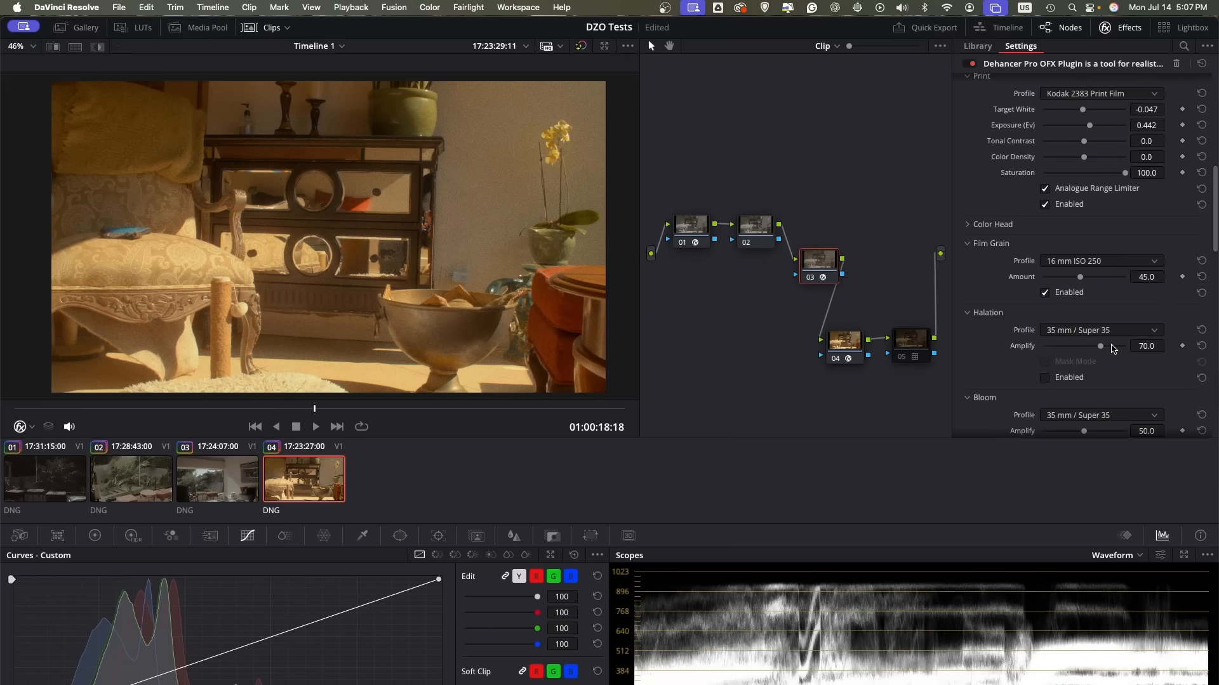
click(1110, 262)
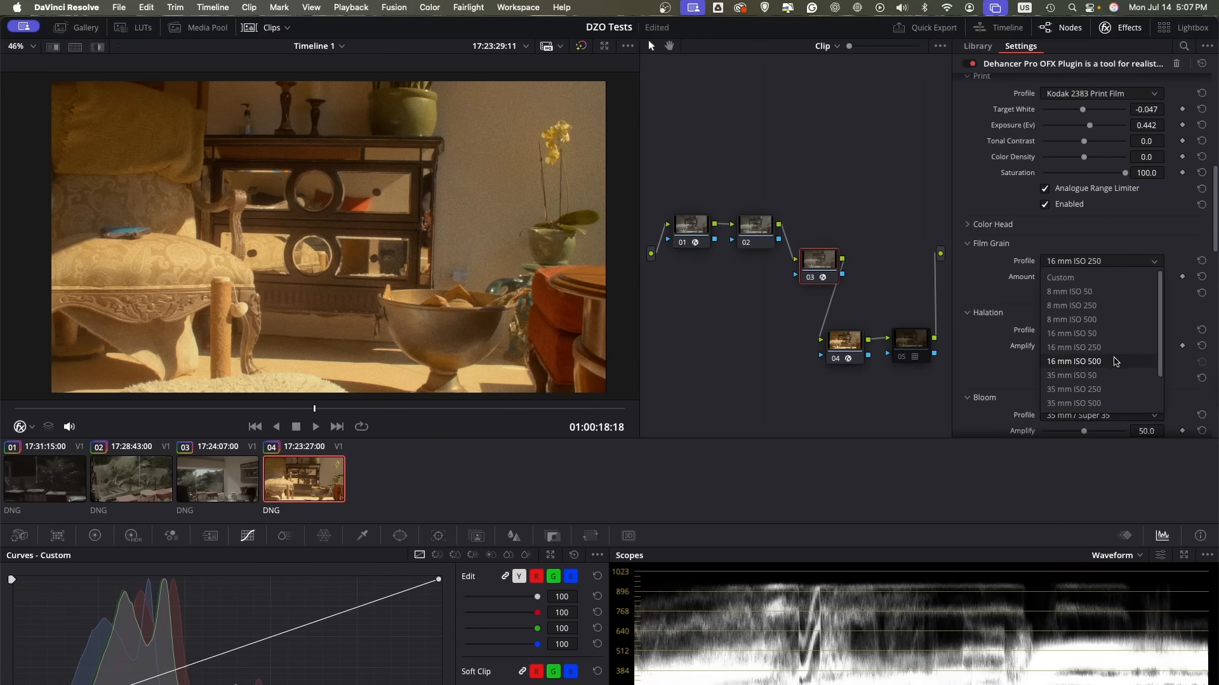
click(1114, 361)
Set Film Grain to the 16 mm ISO 50 profile with an Amount of 5.0, and play the clip to check it
click(1106, 266)
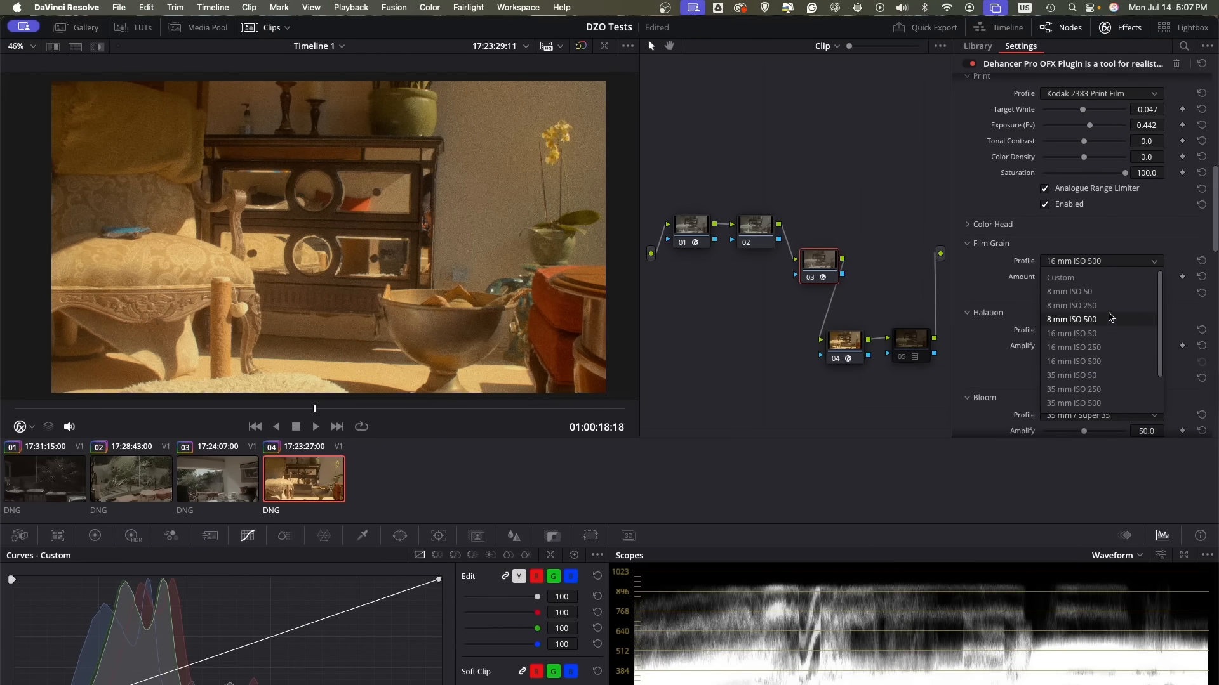
click(1109, 333)
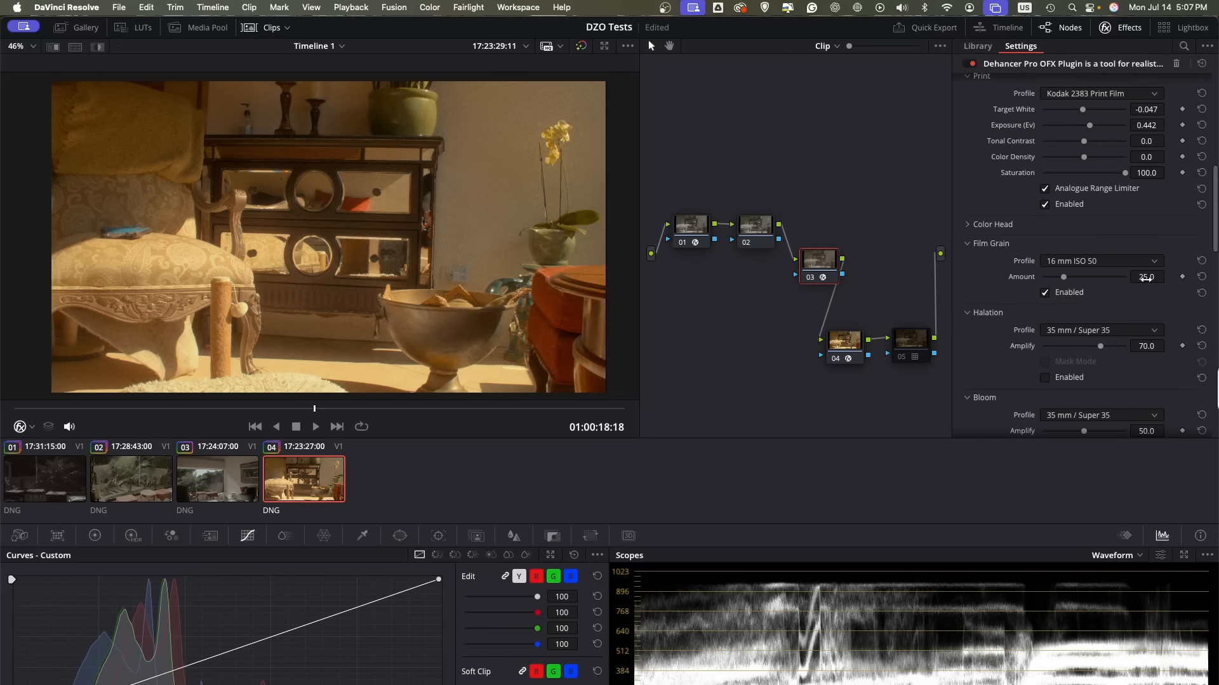
click(1145, 278)
text(5)
key(Return)
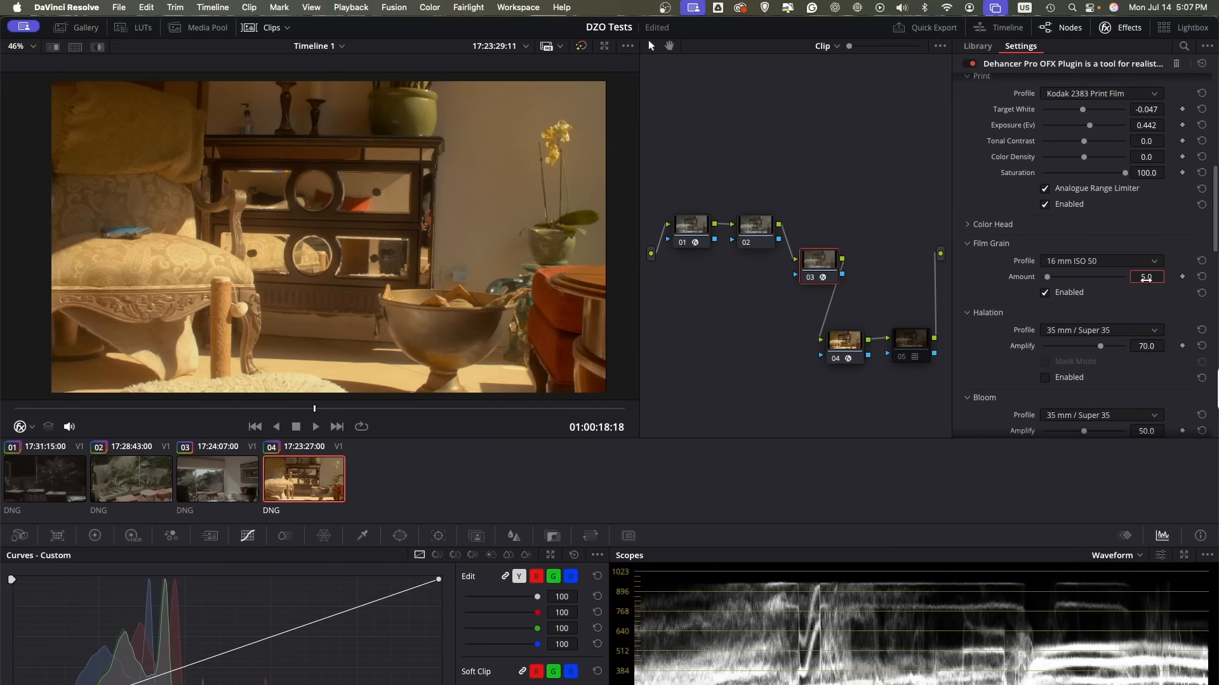
key(space)
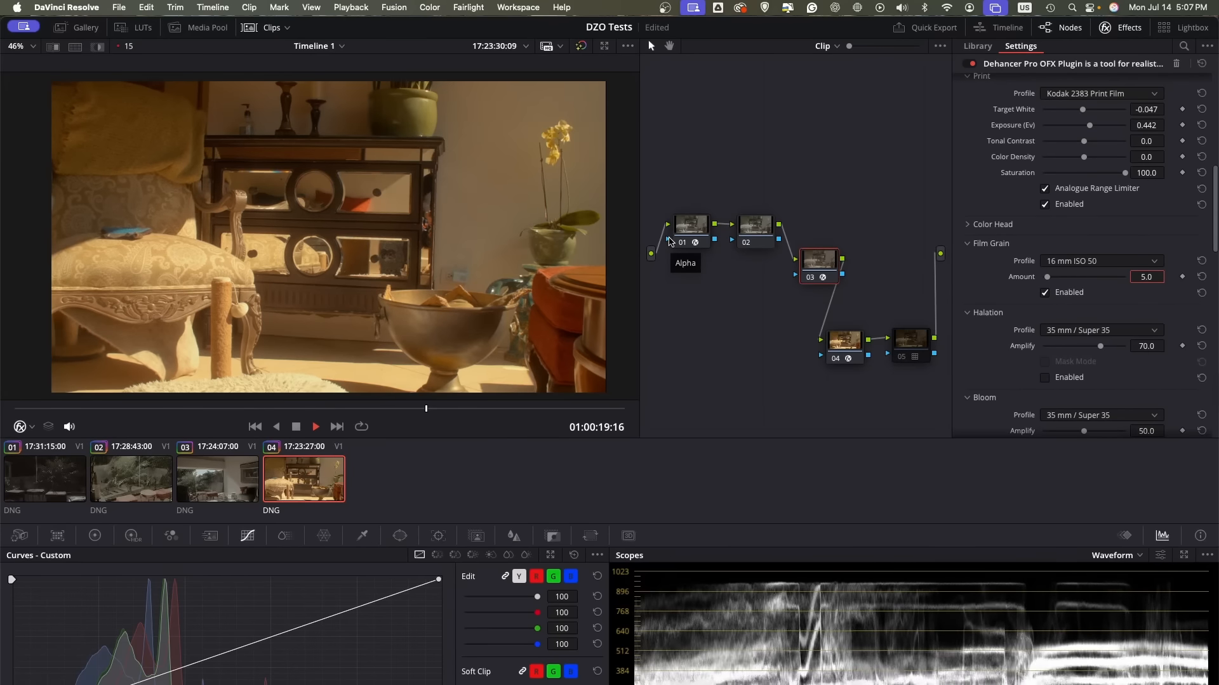
scroll(1054, 280, down, 4)
key(space)
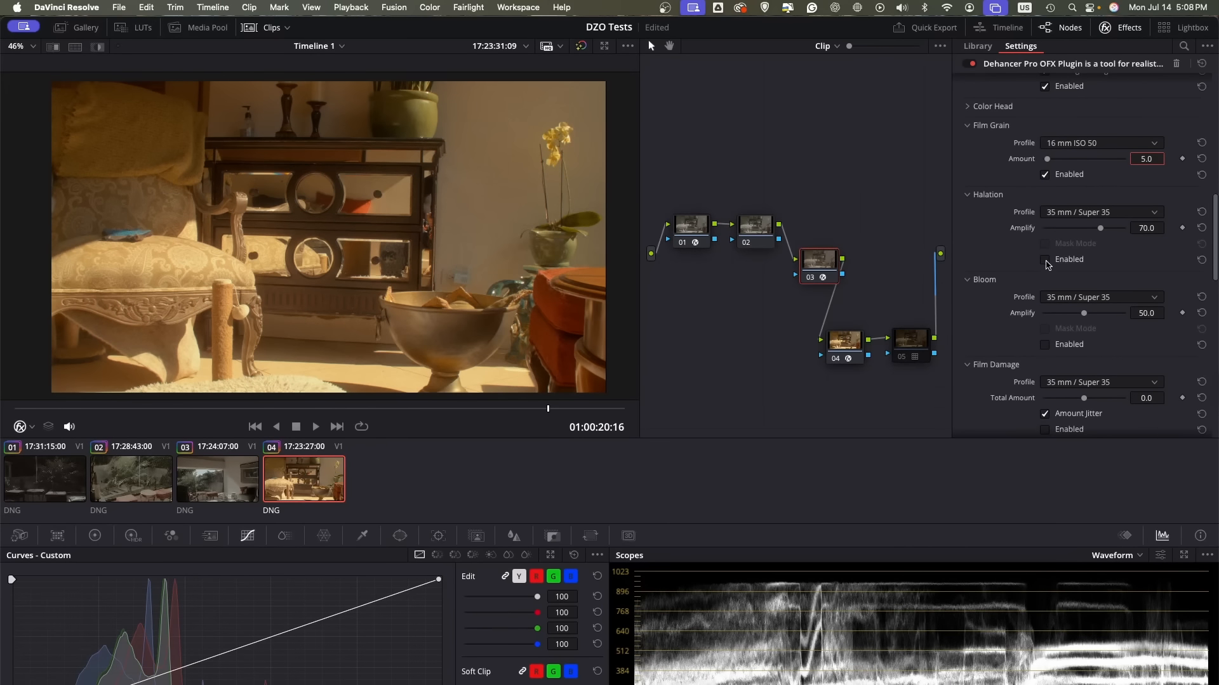
Enable Halation and compare the round mirror up close with the effect off, on and in Mask Mode
click(1045, 260)
scroll(256, 260, up, 2)
scroll(318, 253, up, 10)
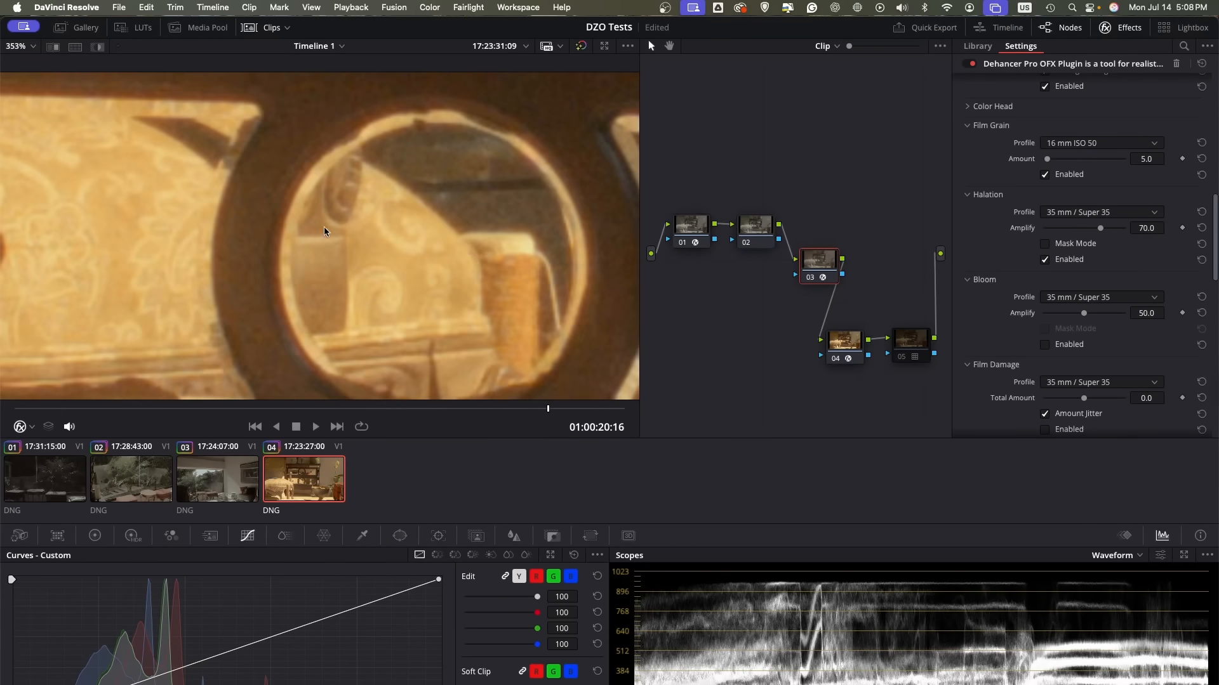
click(1045, 260)
click(1045, 260)
click(1045, 245)
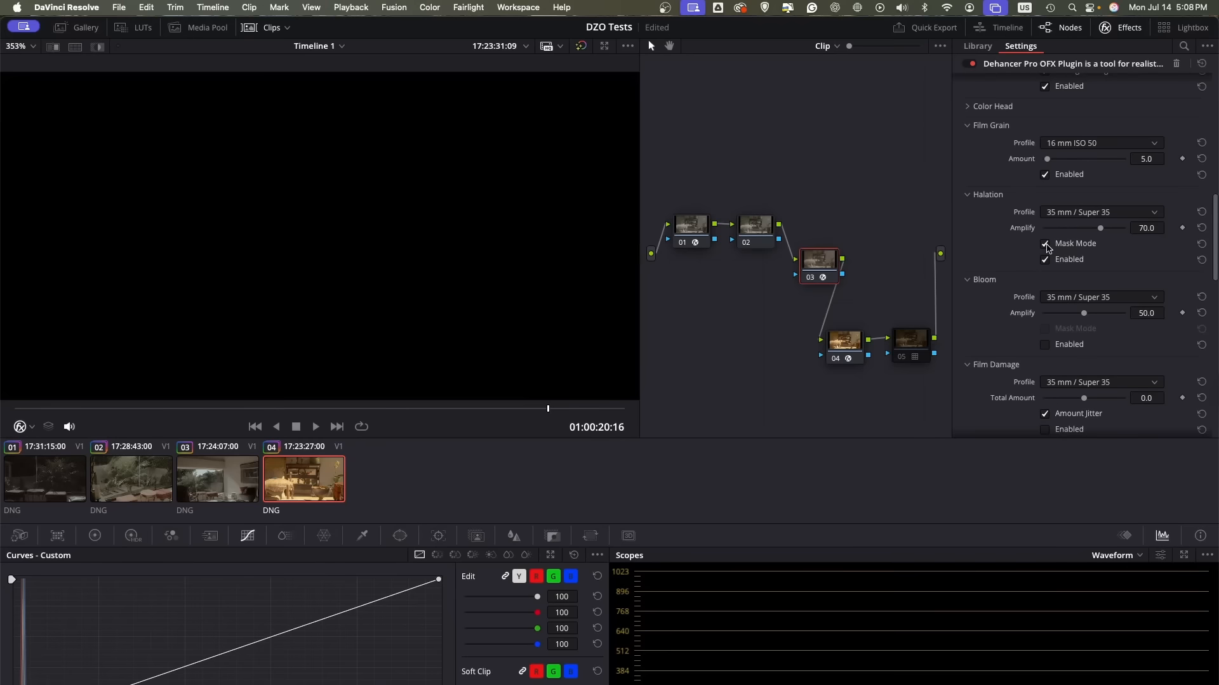
click(1046, 245)
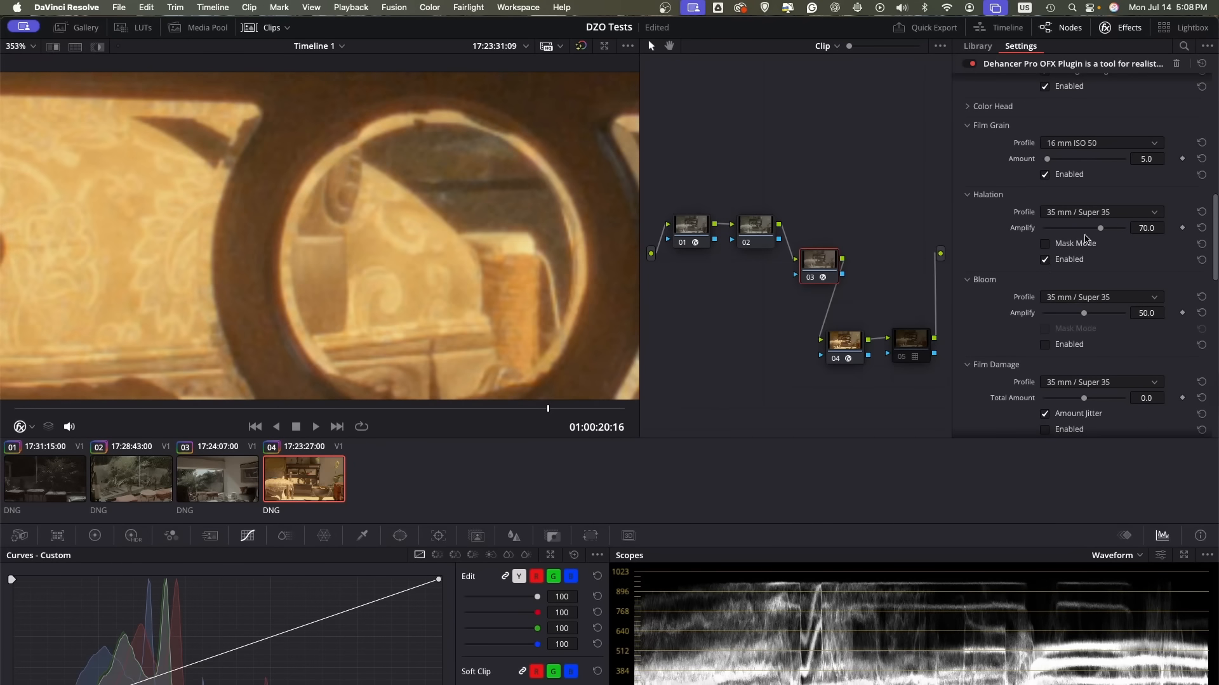
Raise the Halation Amplify to 100 and examine its effect along the dresser's mirror edges and the yellow orchid flowers
drag(1100, 227, 1152, 251)
scroll(414, 267, down, 8)
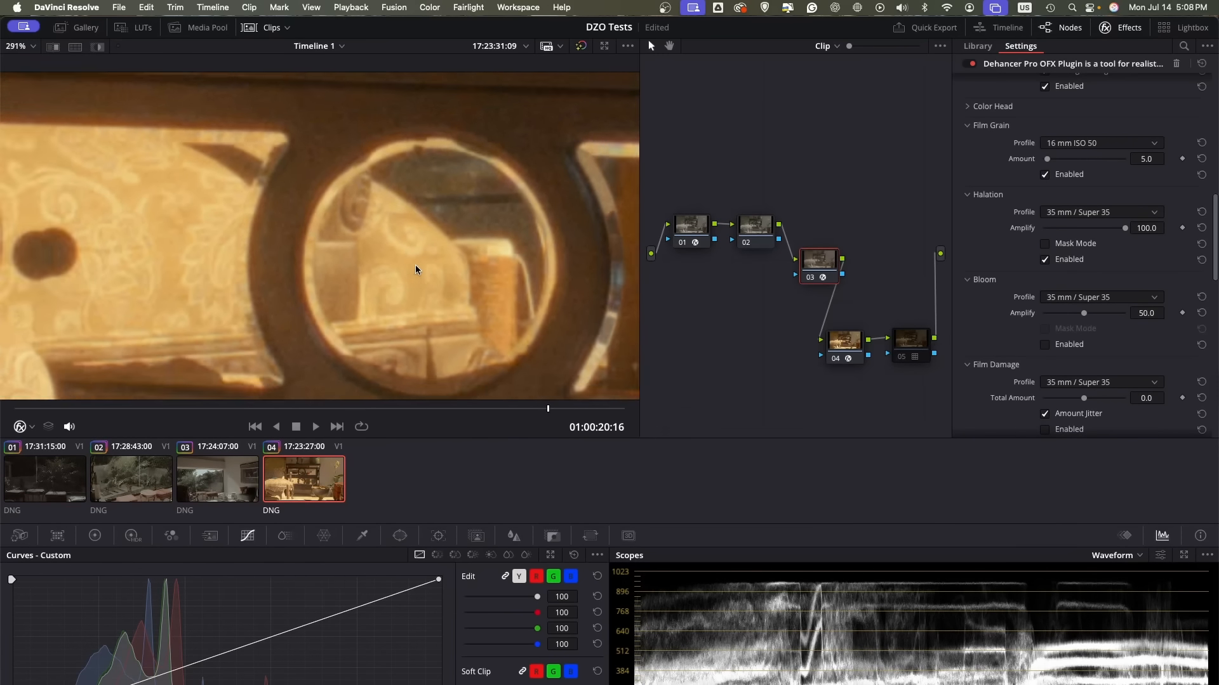
drag(500, 268, 420, 244)
drag(629, 257, 517, 269)
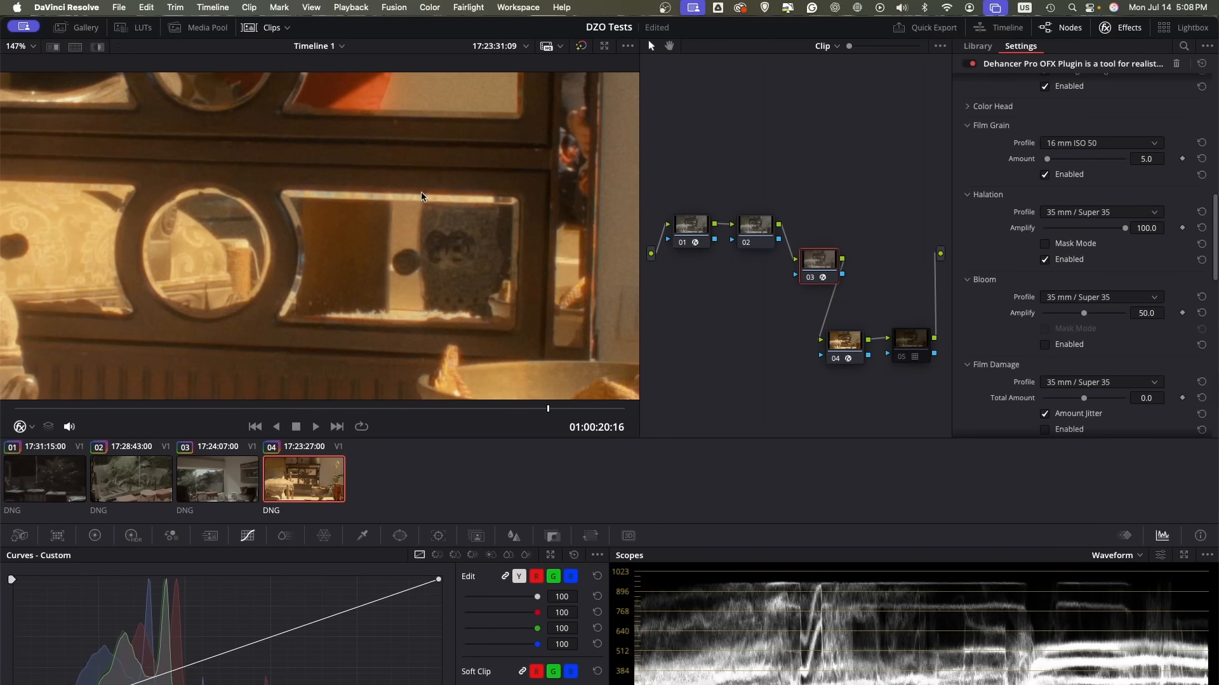
scroll(369, 197, up, 8)
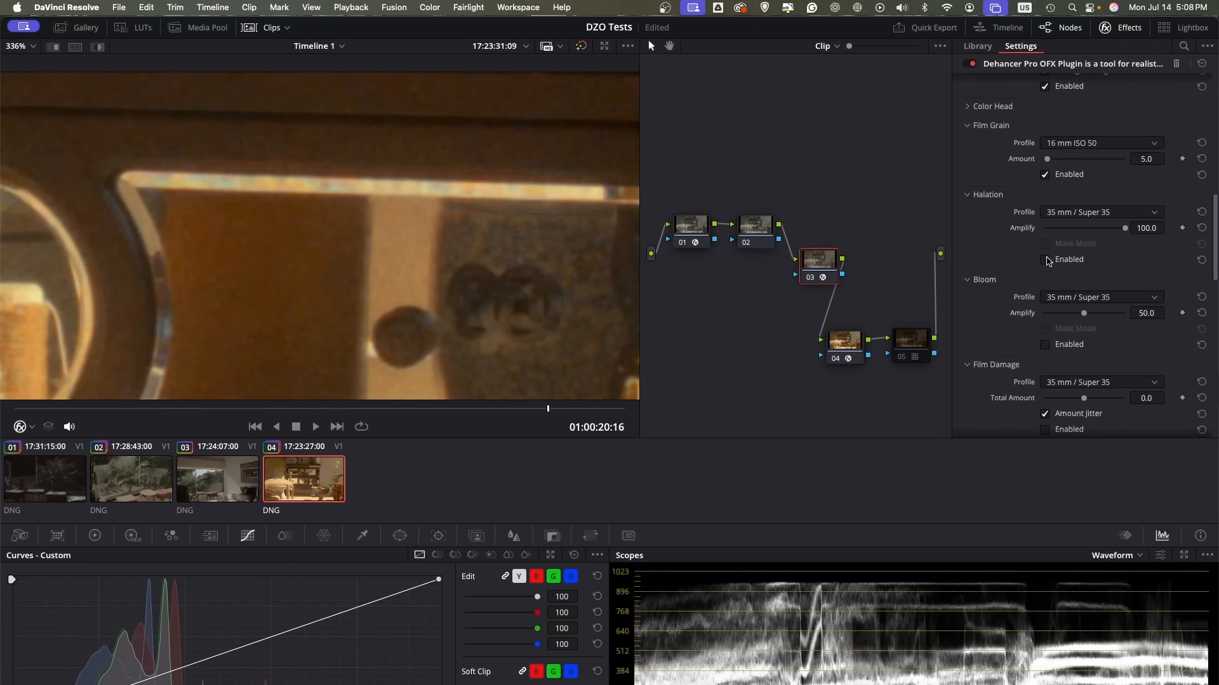
scroll(304, 309, down, 5)
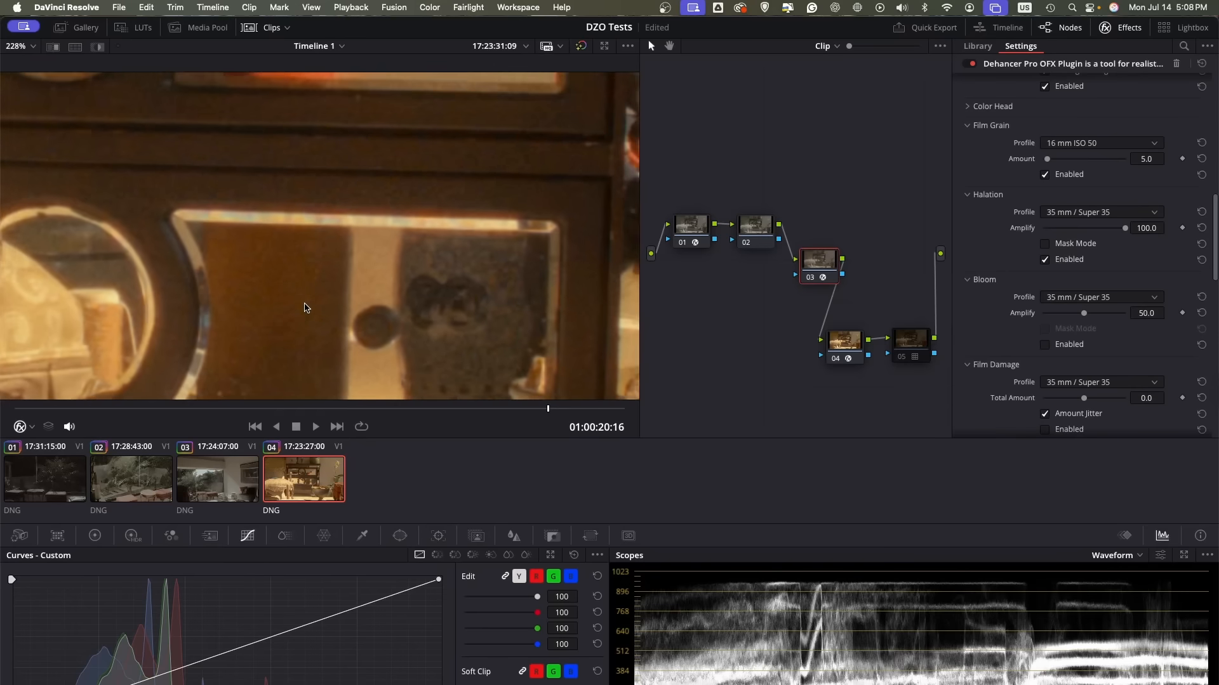
scroll(304, 309, down, 1)
drag(447, 186, 163, 310)
scroll(388, 190, up, 6)
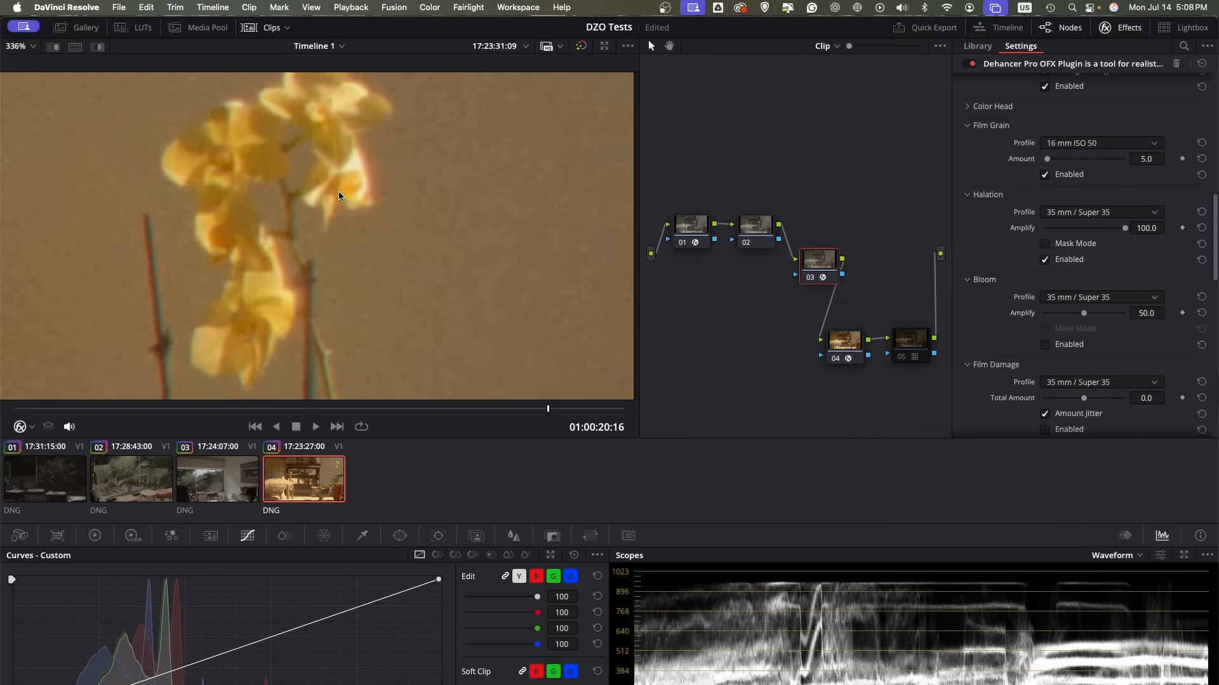
Compare the yellow orchid flowers up close with Halation off and on
scroll(372, 217, up, 2)
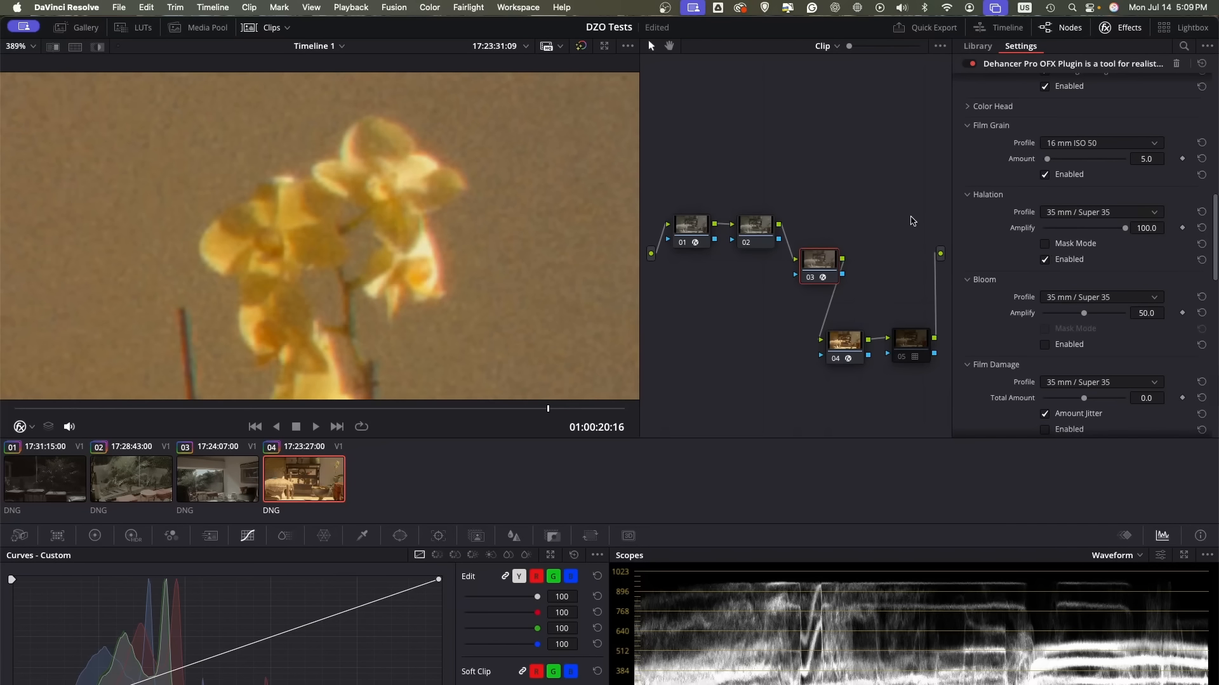
click(1045, 261)
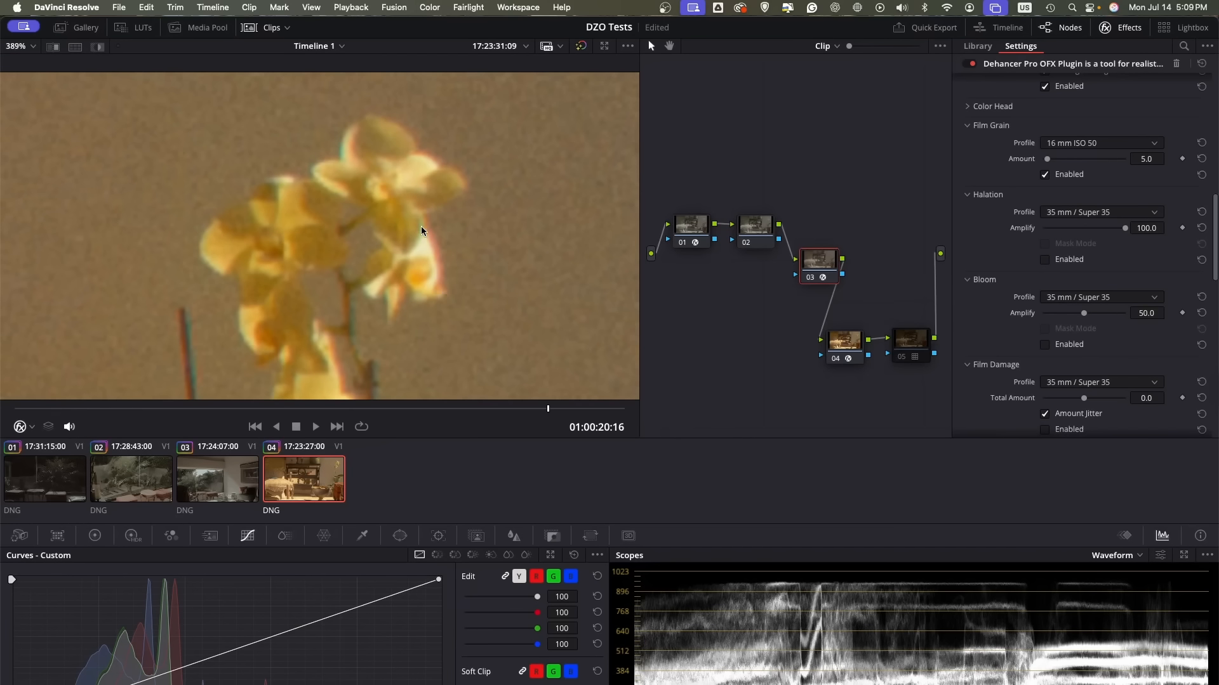
click(1045, 260)
click(1045, 260)
Turn Halation back on and check its effect in a wider view of the mirrored dresser
scroll(394, 280, down, 10)
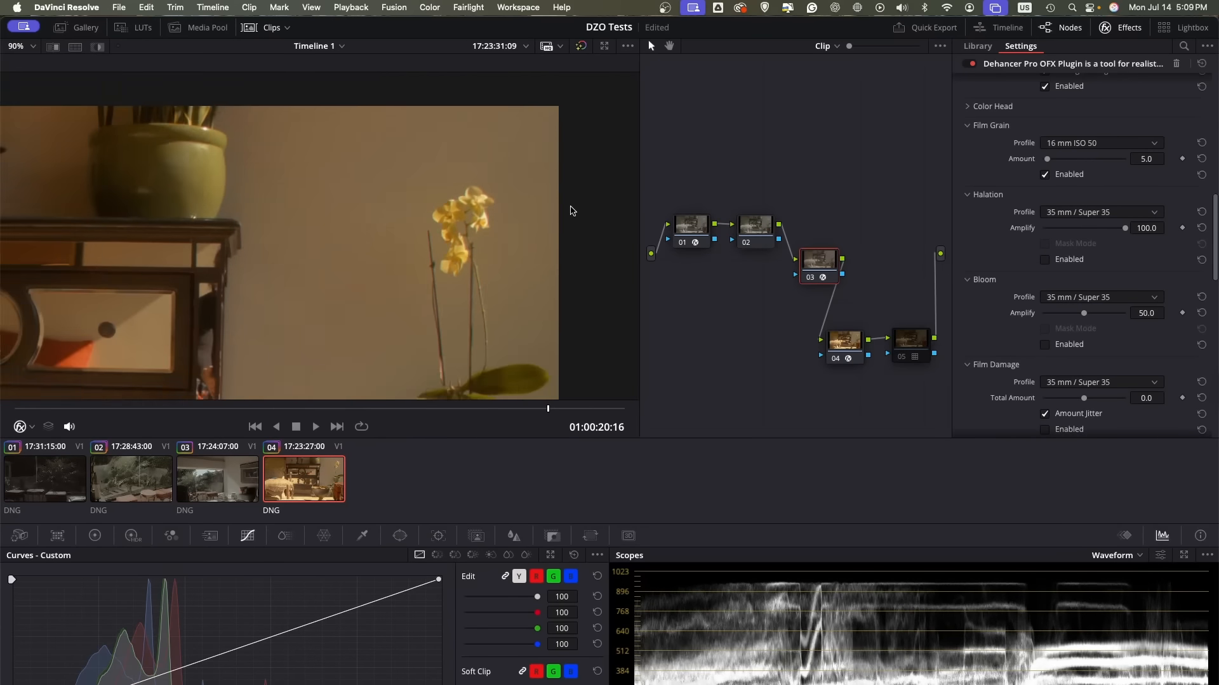
mouse_move(400, 270)
mouse_down()
mouse_move(449, 222)
mouse_move(408, 246)
mouse_move(470, 220)
mouse_up()
scroll(470, 220, down, 2)
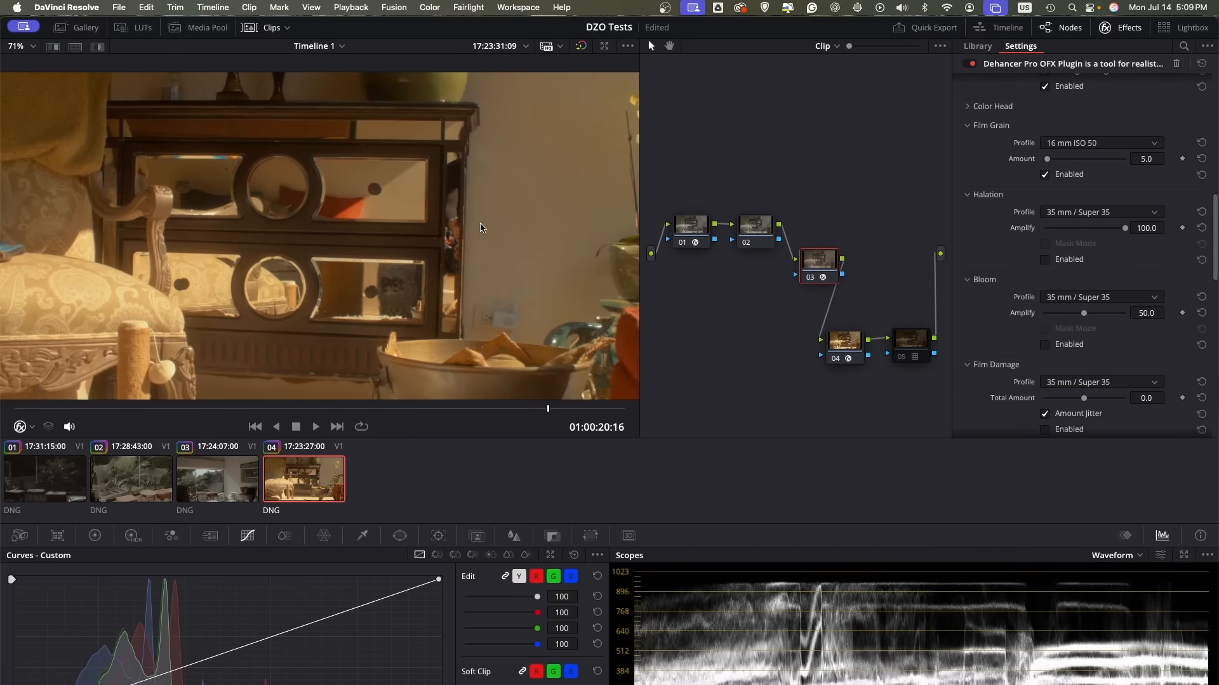
scroll(480, 227, down, 2)
click(1050, 263)
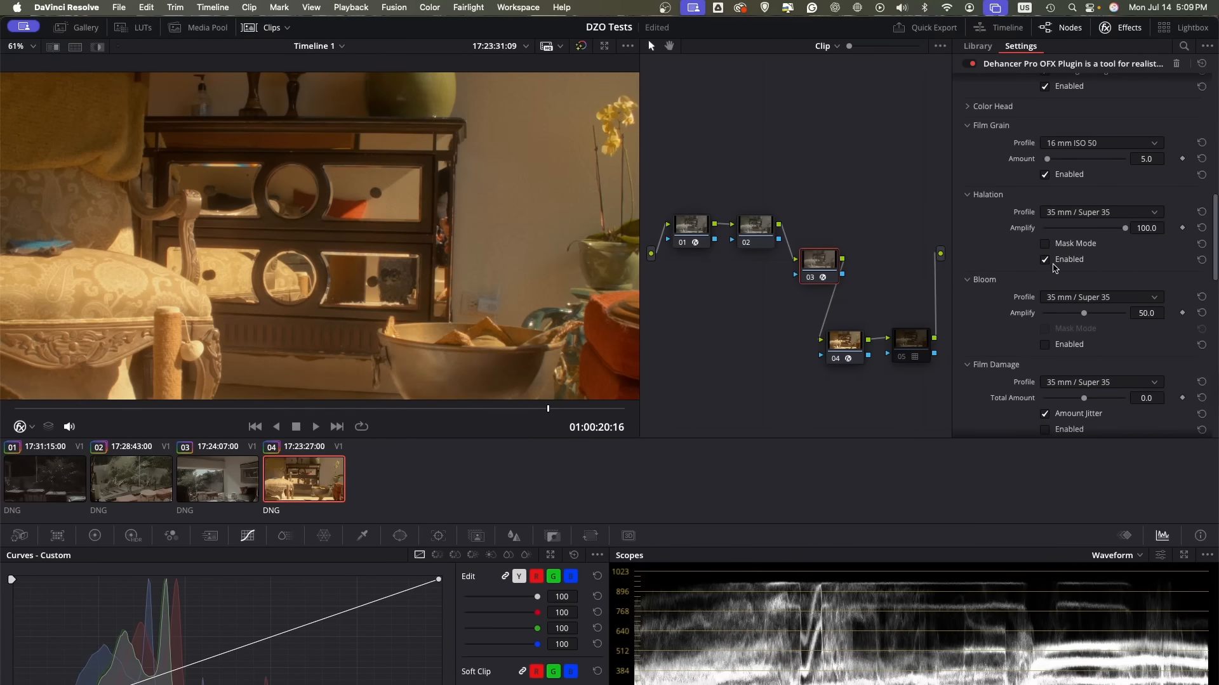
Compare the shot with Bloom on and off at the 35 mm / Super 35 profile, and go over the Film Damage options
scroll(1049, 270, down, 3)
click(1045, 269)
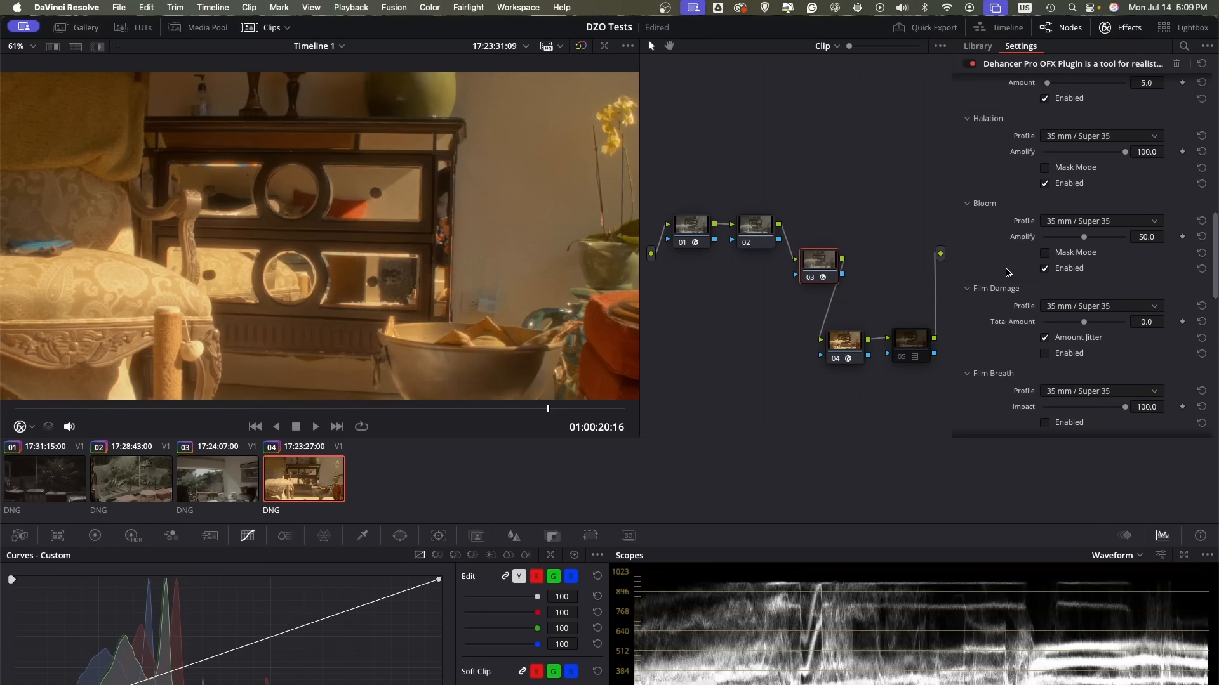
click(1045, 269)
scroll(998, 269, down, 3)
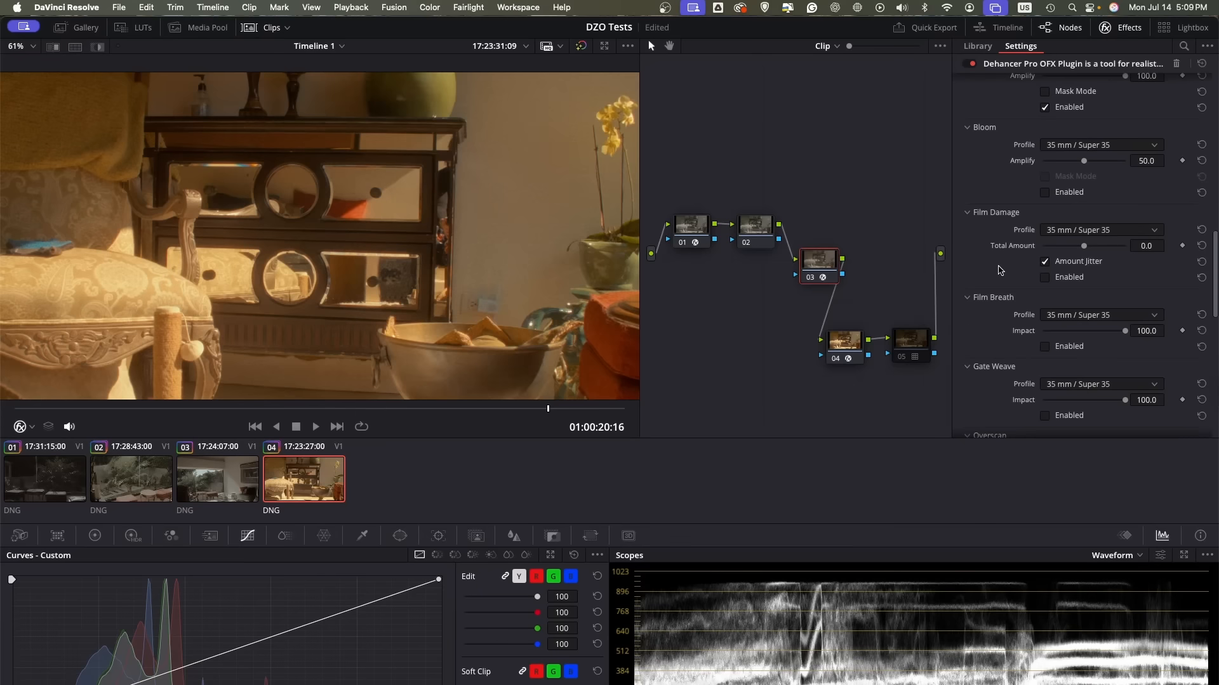
click(1046, 262)
click(1073, 233)
click(1077, 274)
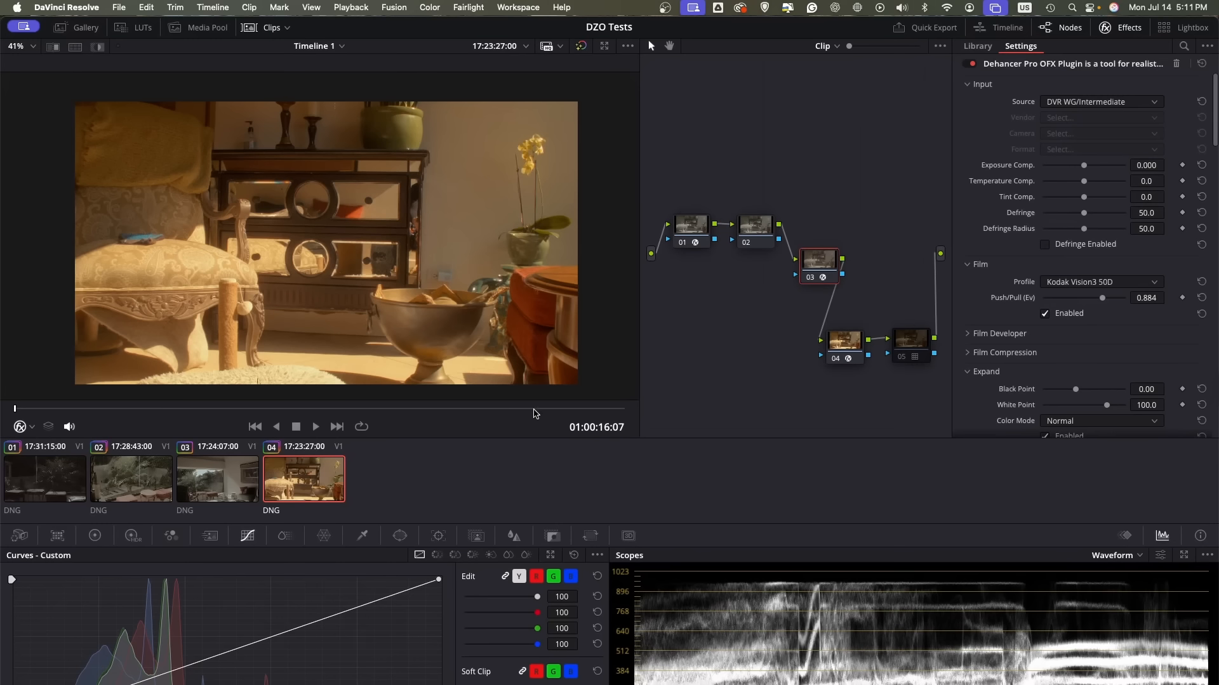
Scrub through the first half of the graded clip and examine it frame by frame from about 01:00:18:05
click(330, 408)
drag(285, 407, 234, 410)
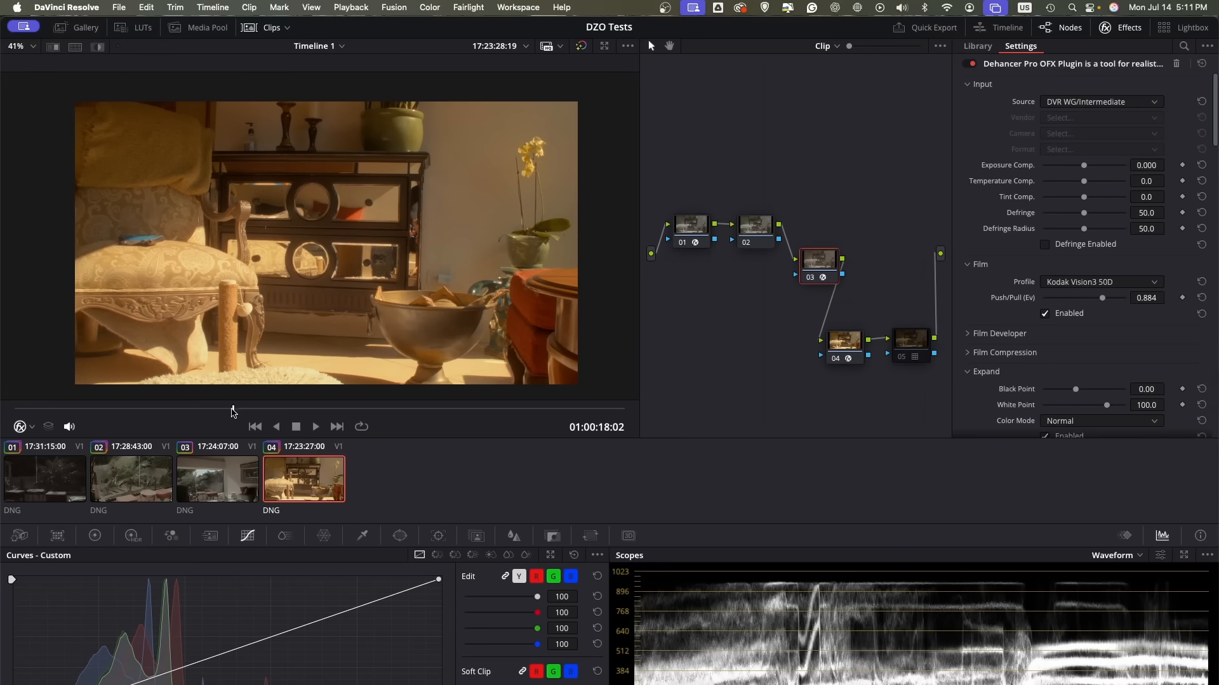
mouse_move(237, 415)
mouse_down()
mouse_move(500, 413)
mouse_move(251, 414)
mouse_up()
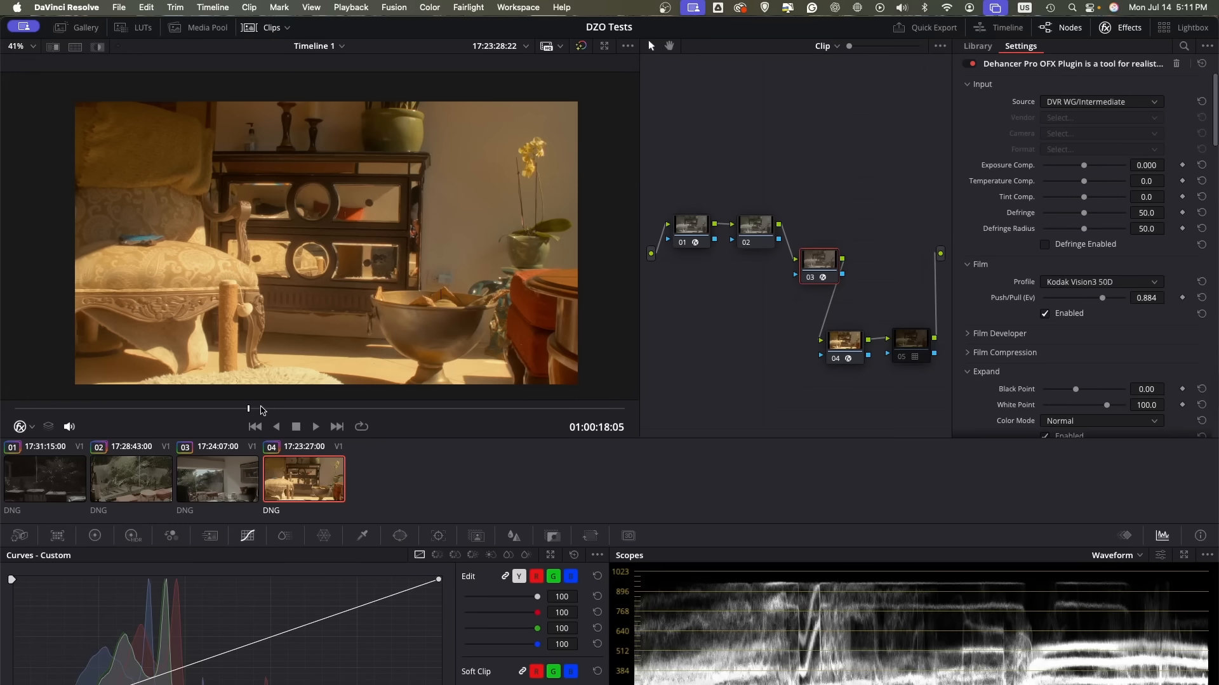
key(Right)
key(Right)
key(Right)
key(Right)
key(Right)
key(Right)
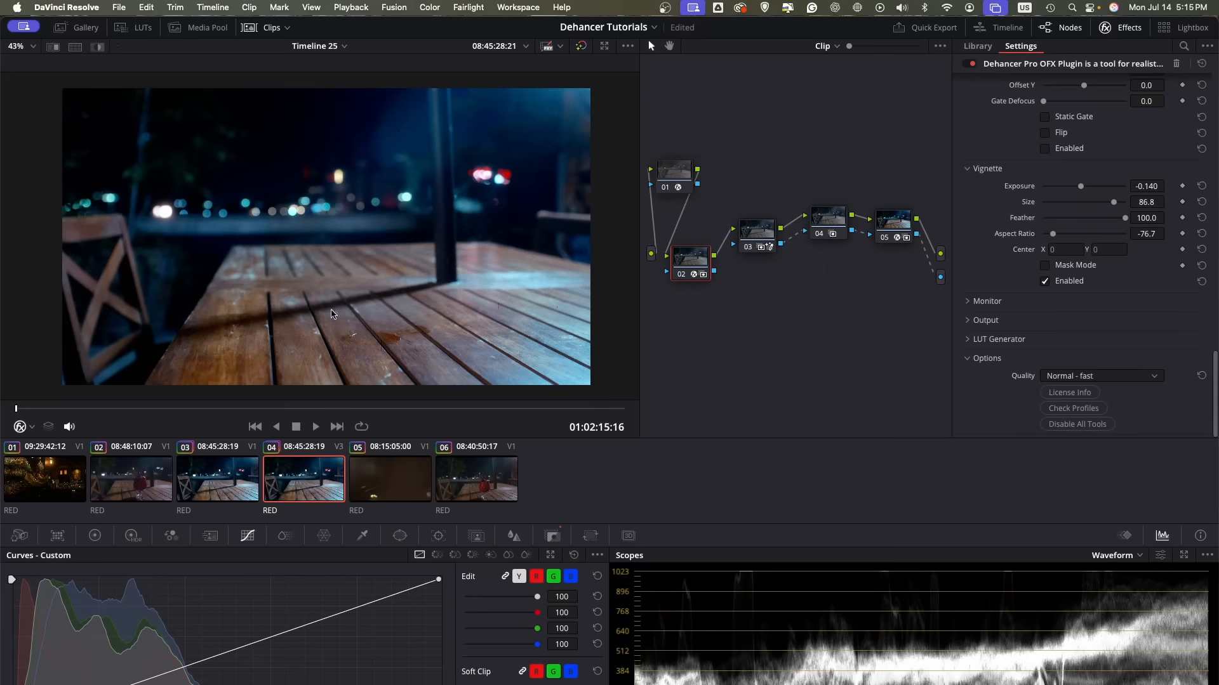
Compare the night shot of the wooden table with all grades bypassed and active
click(577, 50)
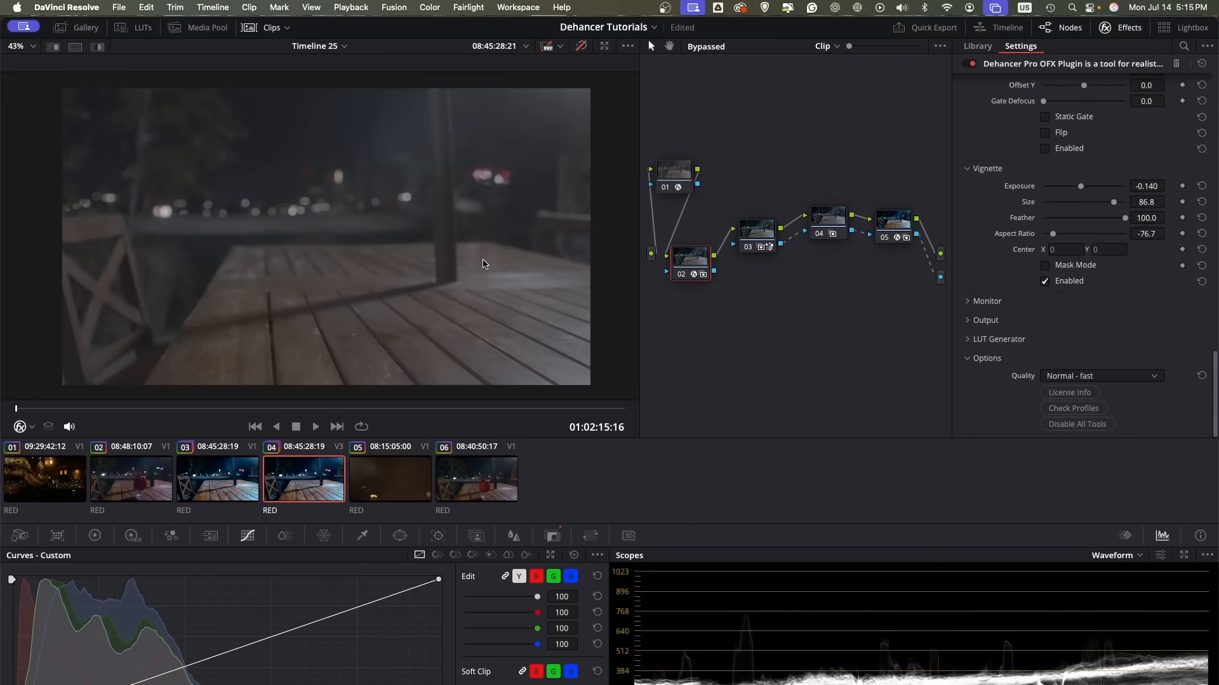
click(581, 47)
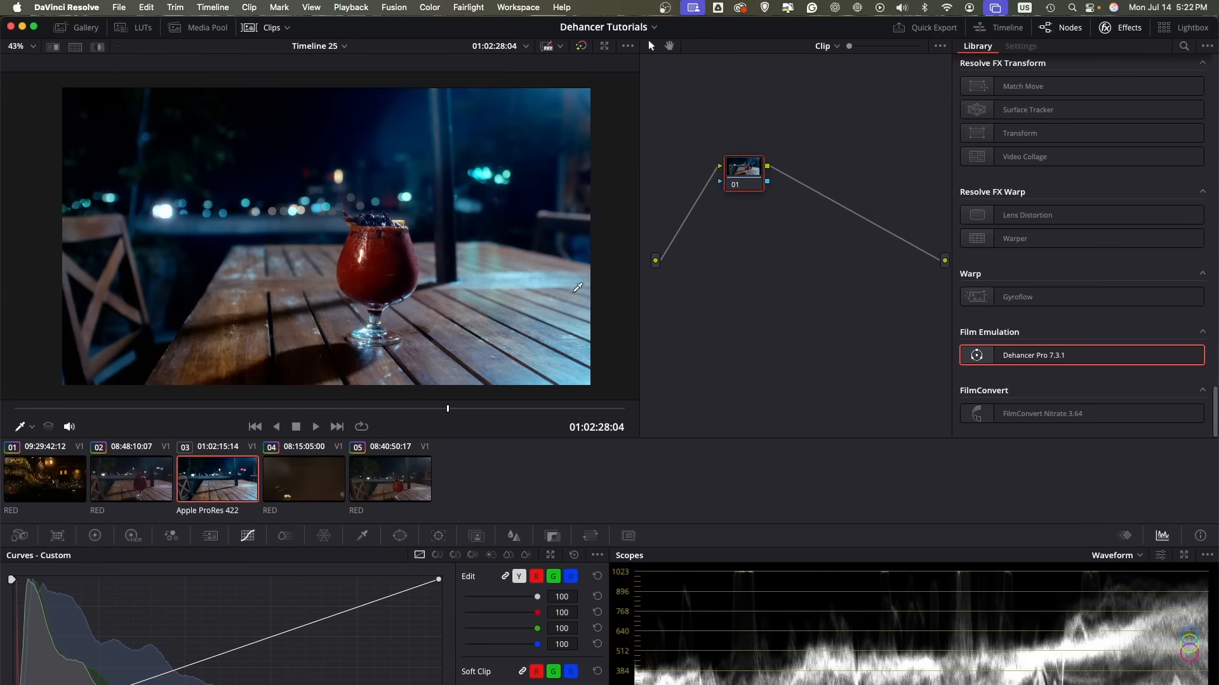
Play the Apple ProRes 422 cocktail clip from its start and scrub back and forth to review the hand and glass
drag(396, 417, 18, 415)
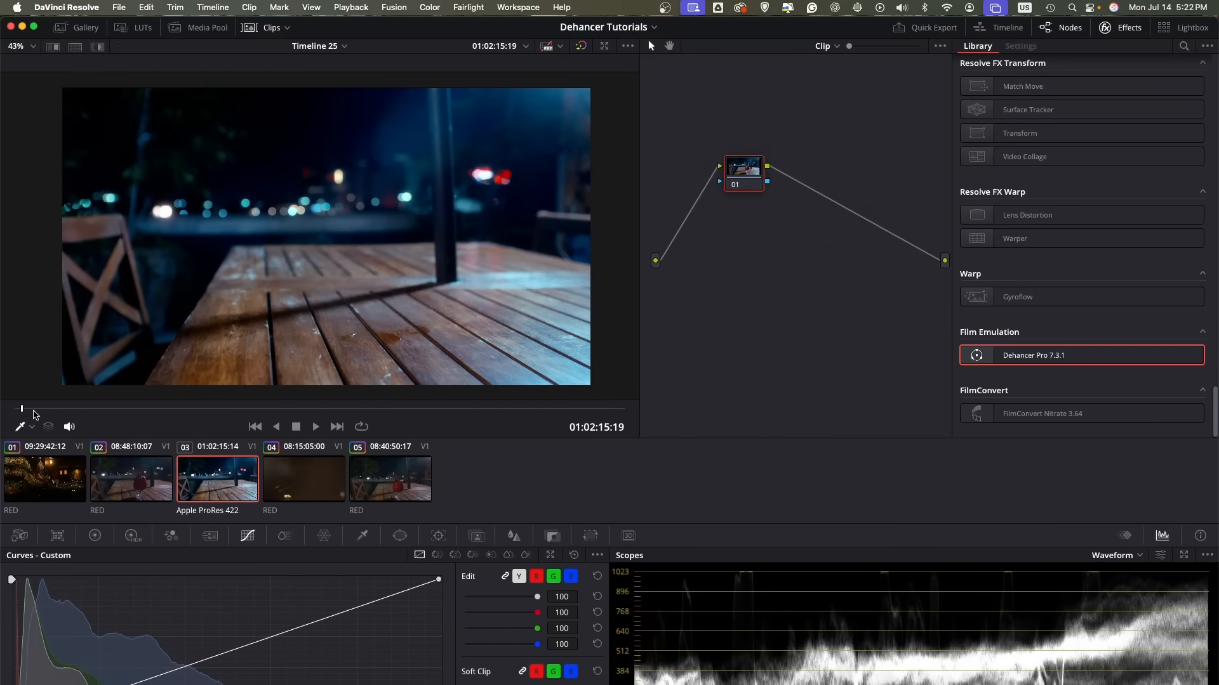
key(space)
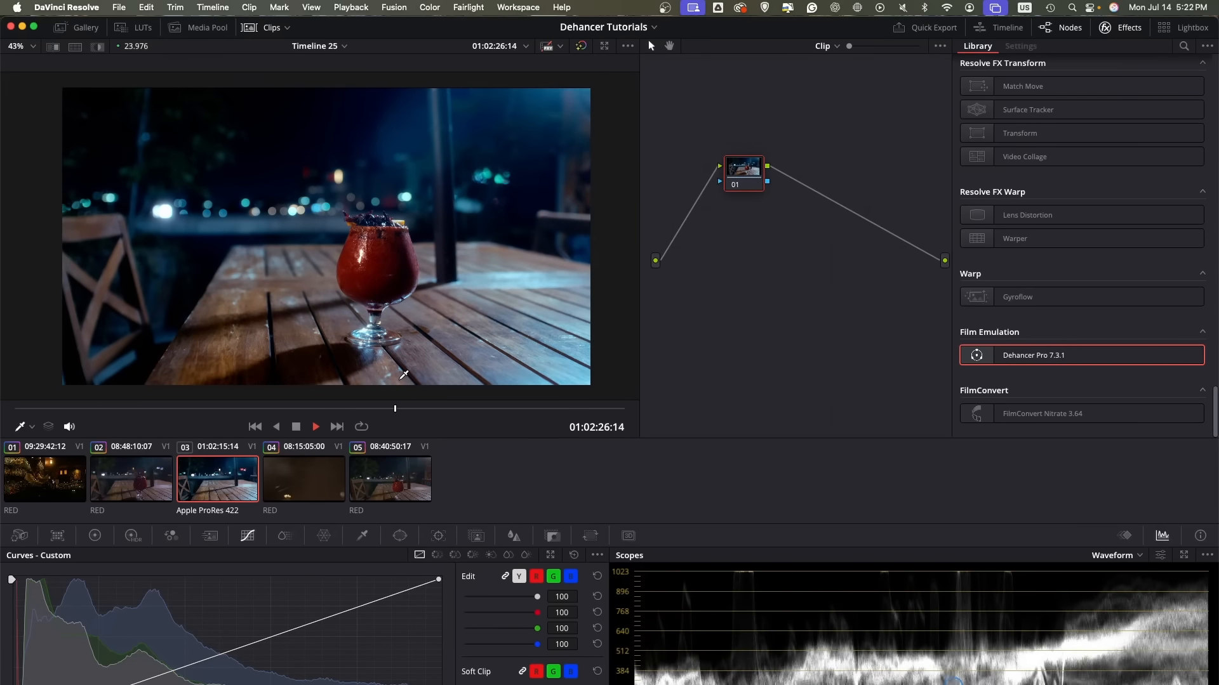
drag(448, 408, 388, 422)
drag(239, 412, 524, 418)
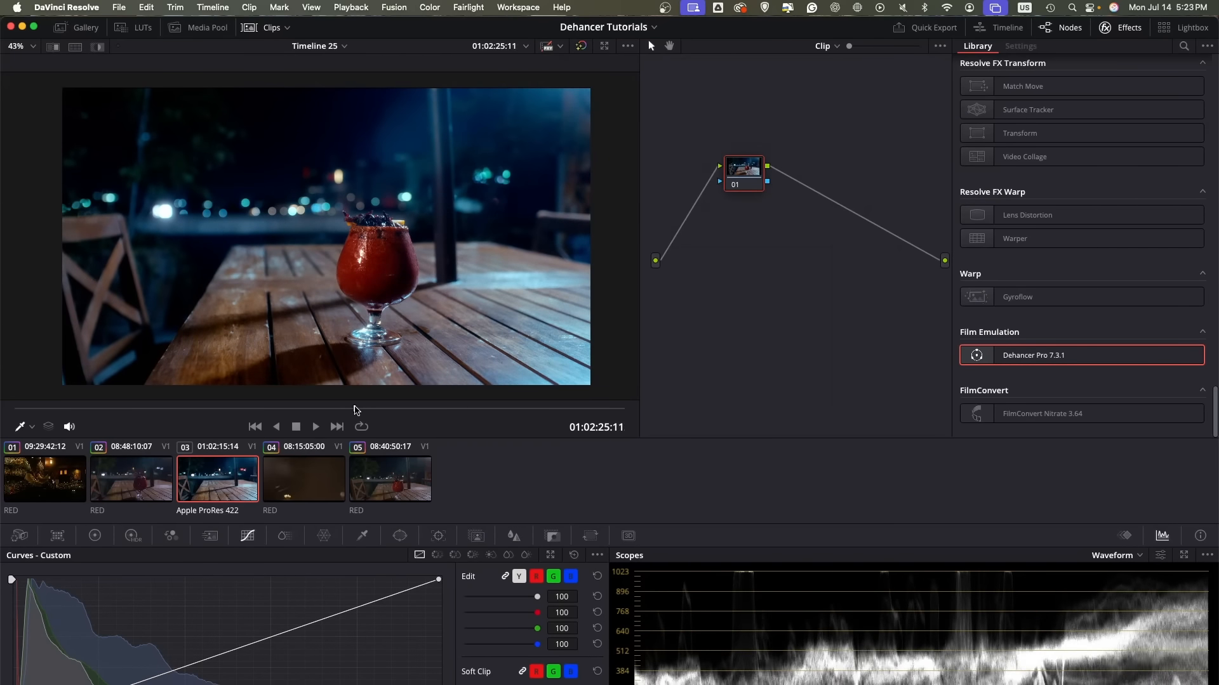
drag(528, 411, 177, 409)
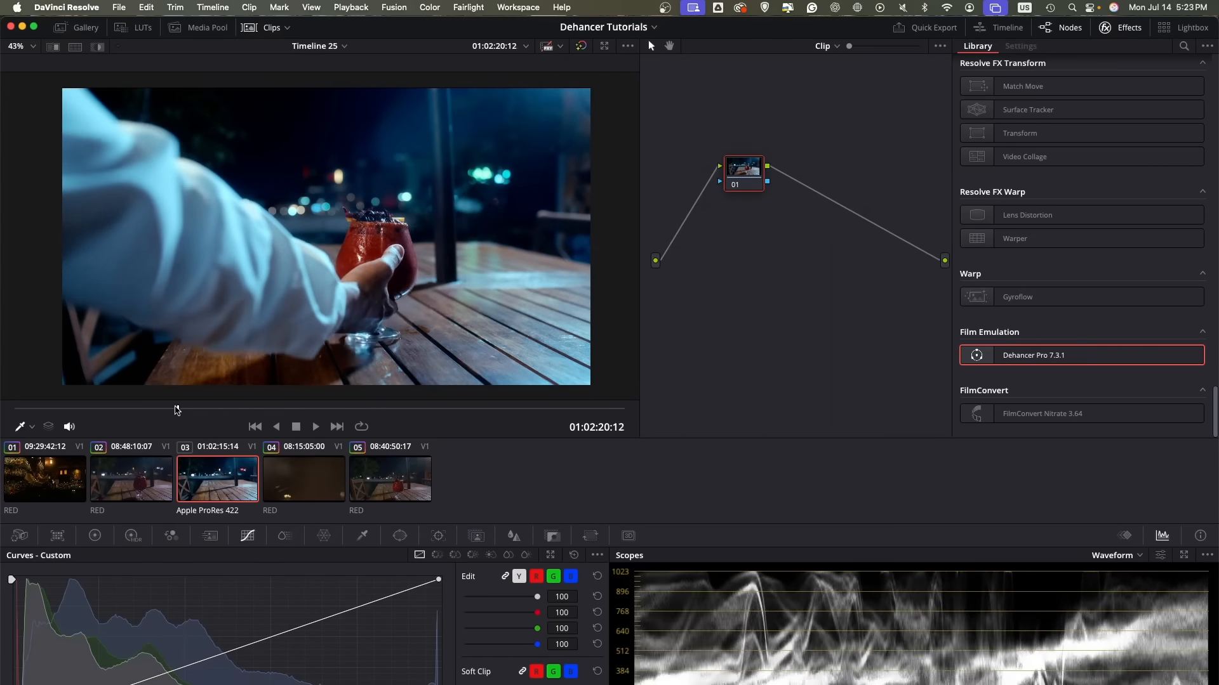